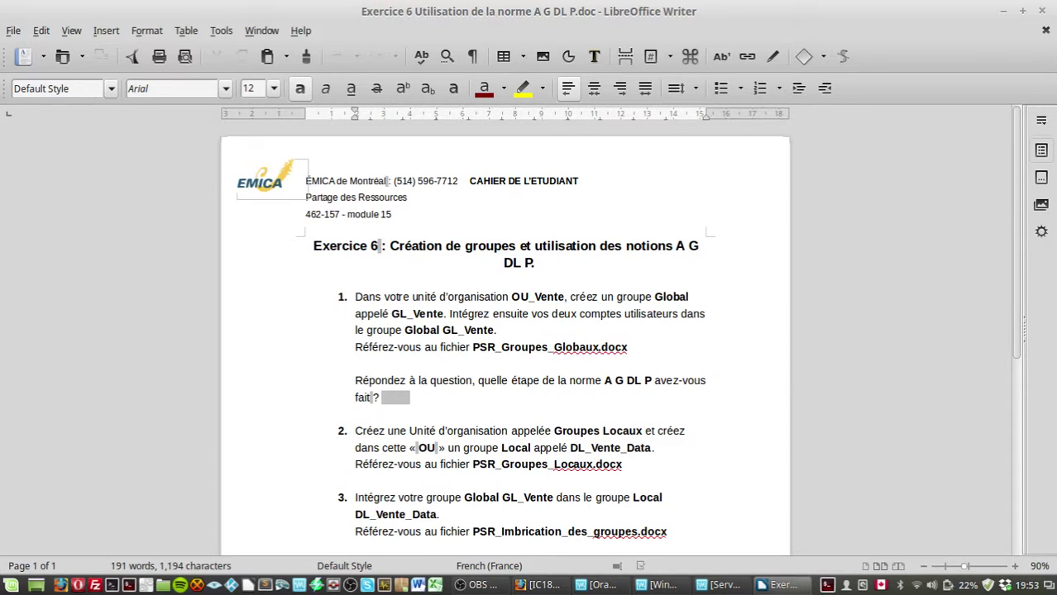
# Step: Switch to the Server 2008 R2 virtual machine and open Utilisateurs et ordinateurs Active Directory from the administration tools
pyautogui.moveTo(556, 11); pyautogui.dragTo(531, 163)
pyautogui.moveTo(510, 110); pyautogui.dragTo(450, 0)
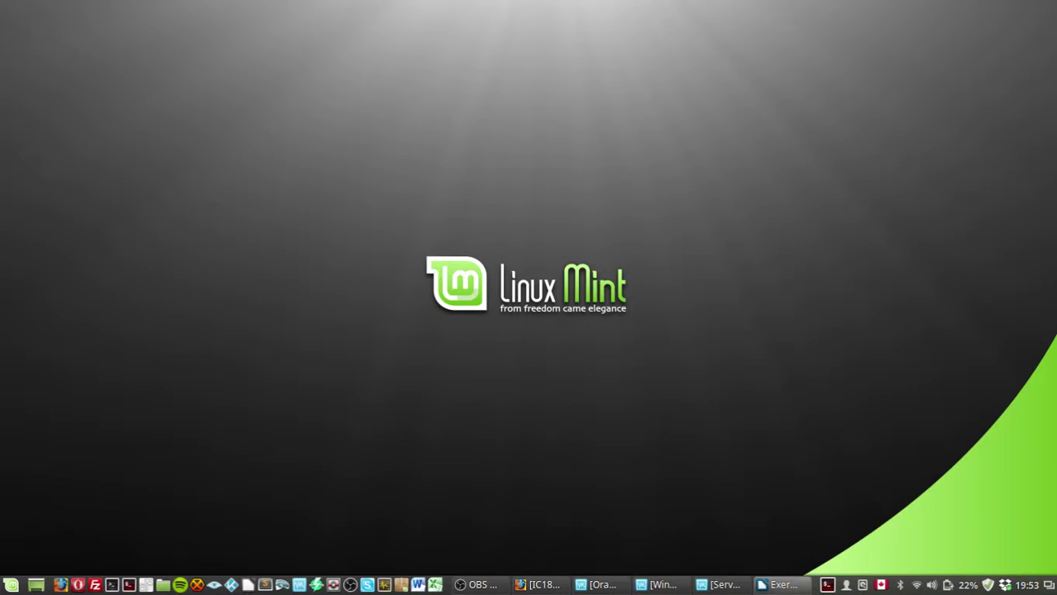
pyautogui.click(720, 585)
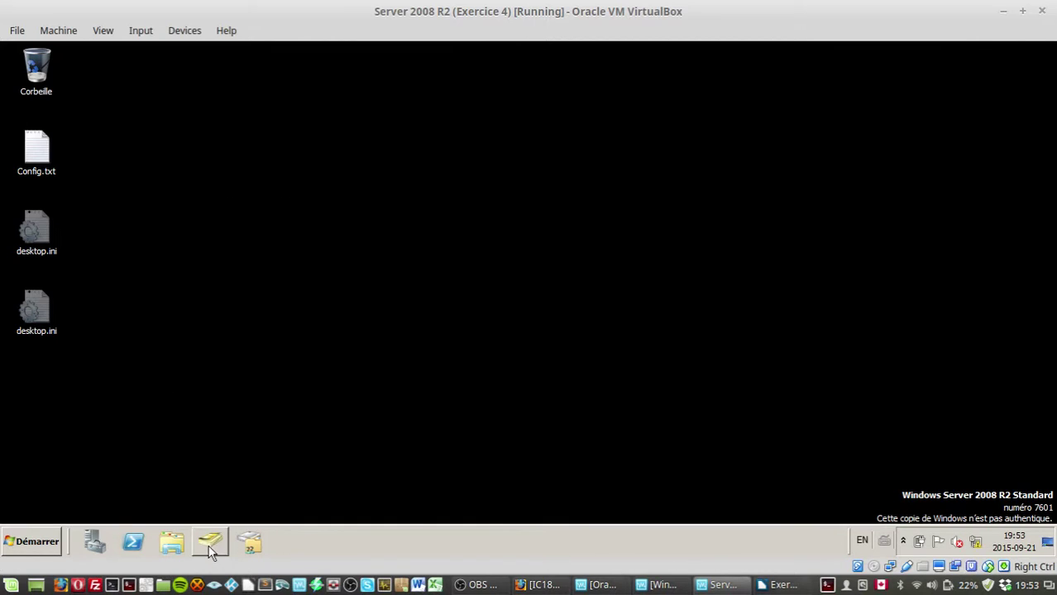
pyautogui.click(25, 543)
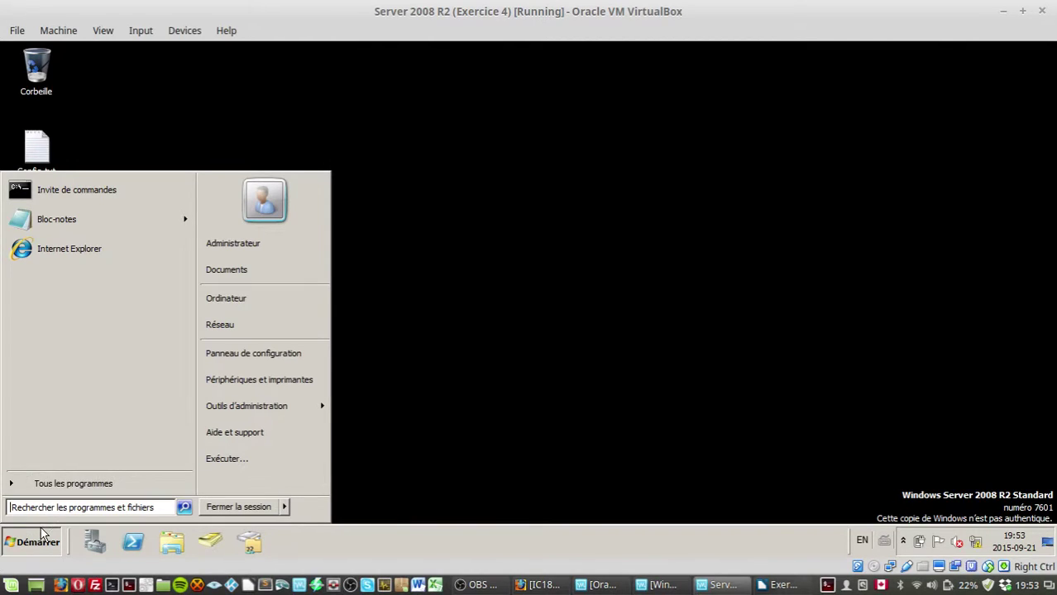
pyautogui.click(60, 483)
pyautogui.click(58, 277)
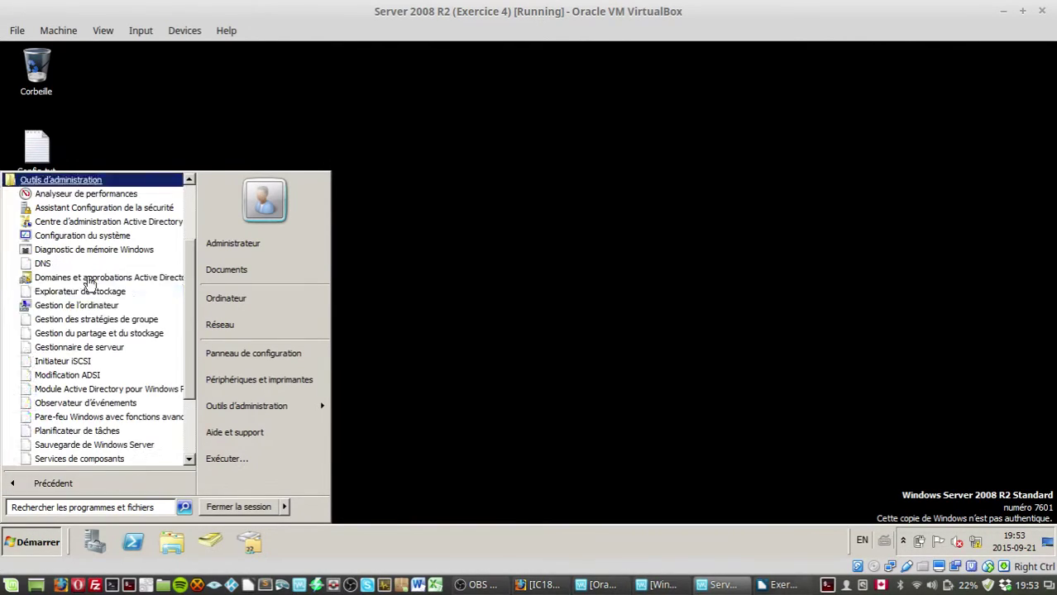
pyautogui.moveTo(189, 332); pyautogui.dragTo(177, 406)
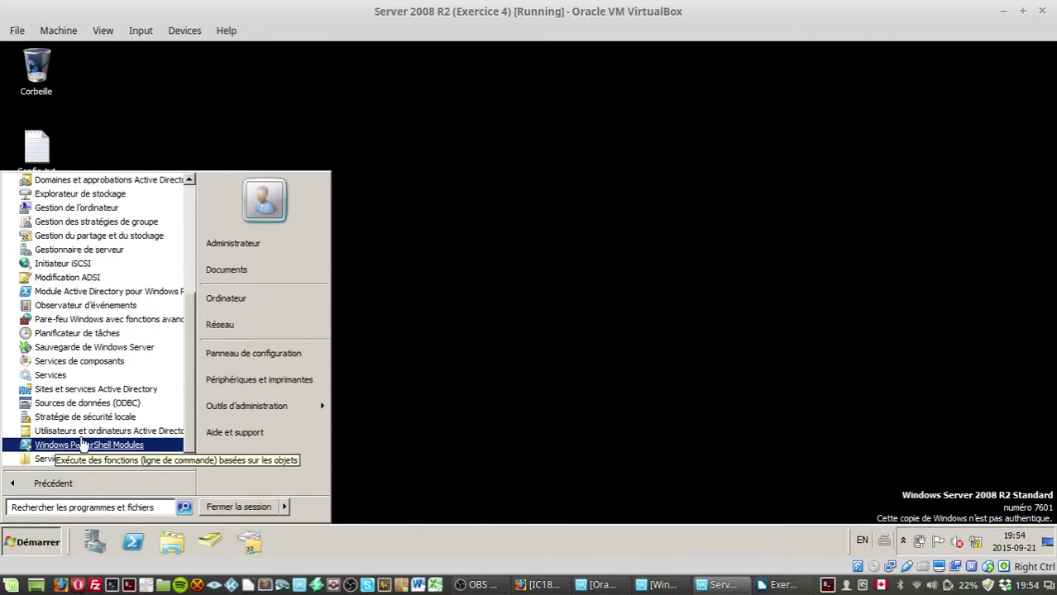
pyautogui.click(165, 432)
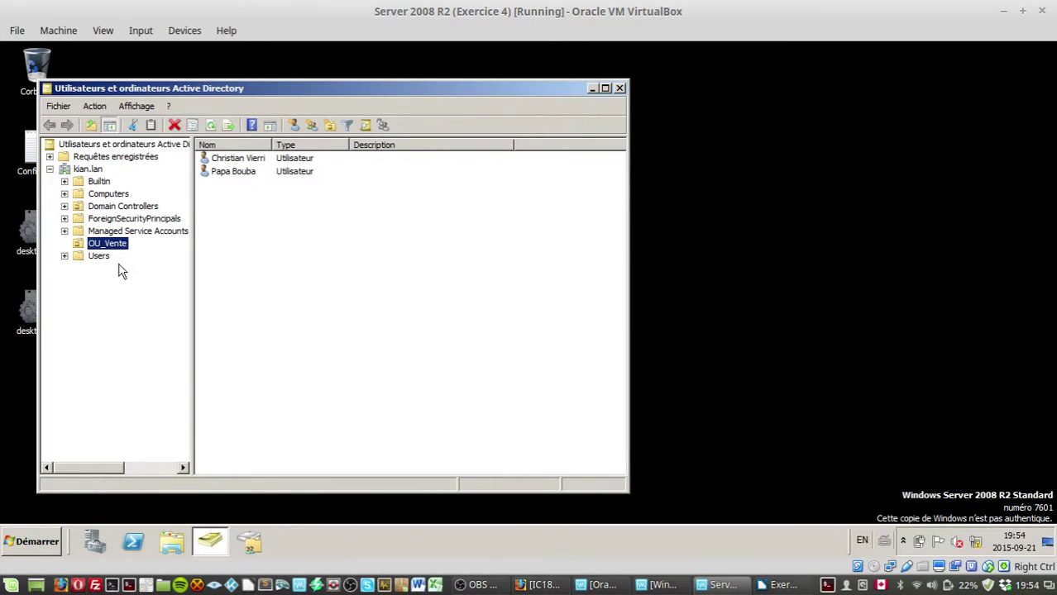
# Step: Create a security group with global scope named GL_Vente in the OU_Vente organizational unit
pyautogui.click(326, 243)
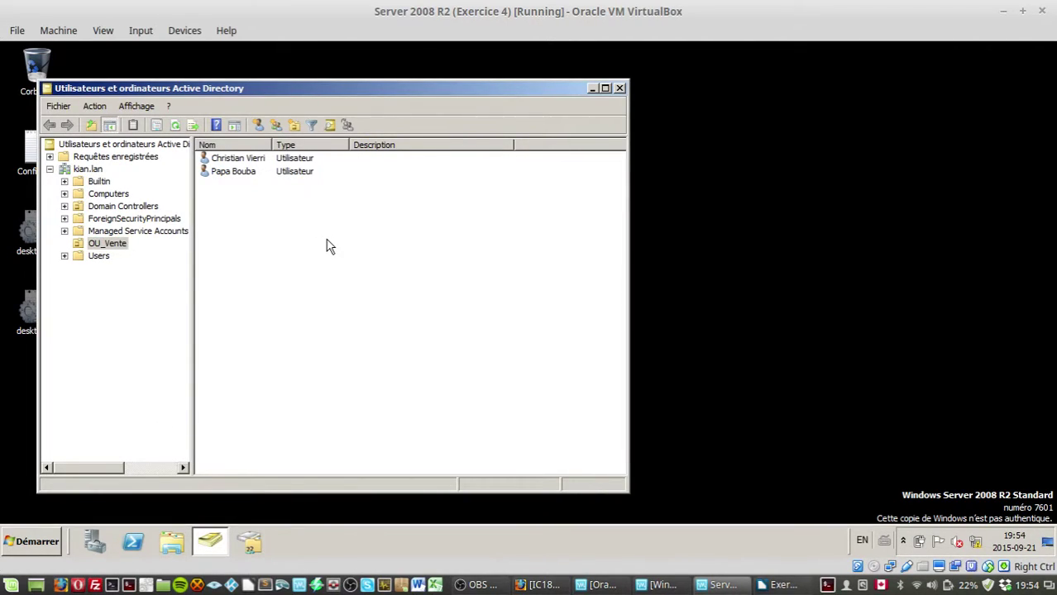
pyautogui.click(105, 247)
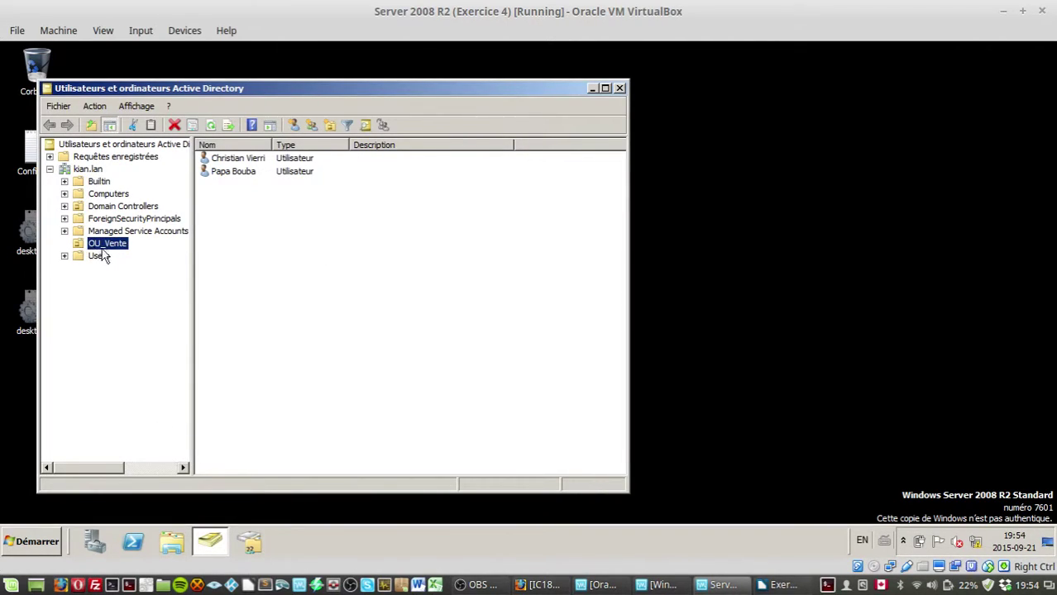
pyautogui.rightClick(250, 237)
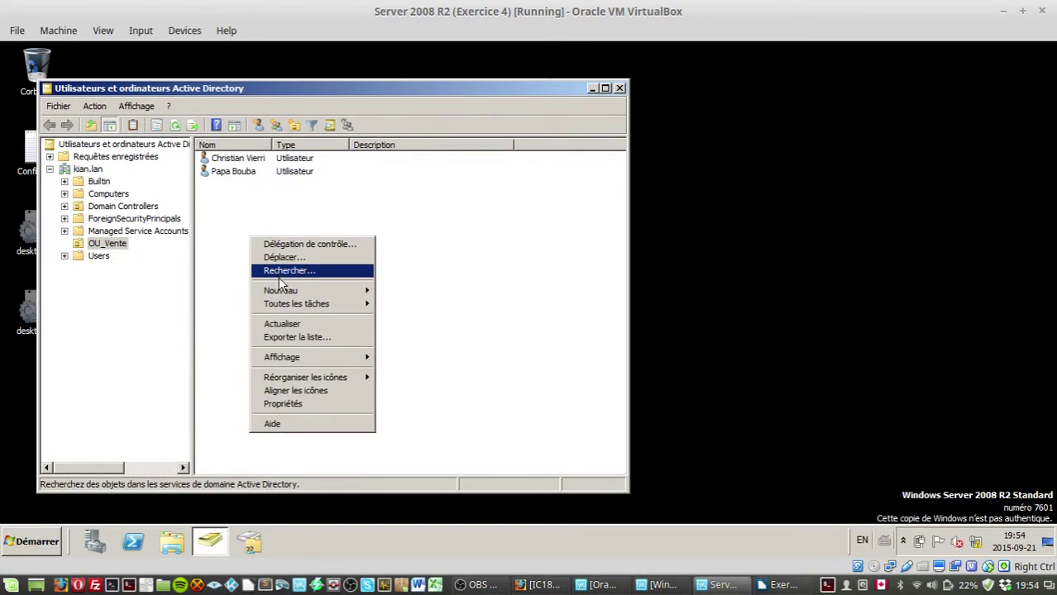
pyautogui.rightClick(225, 240)
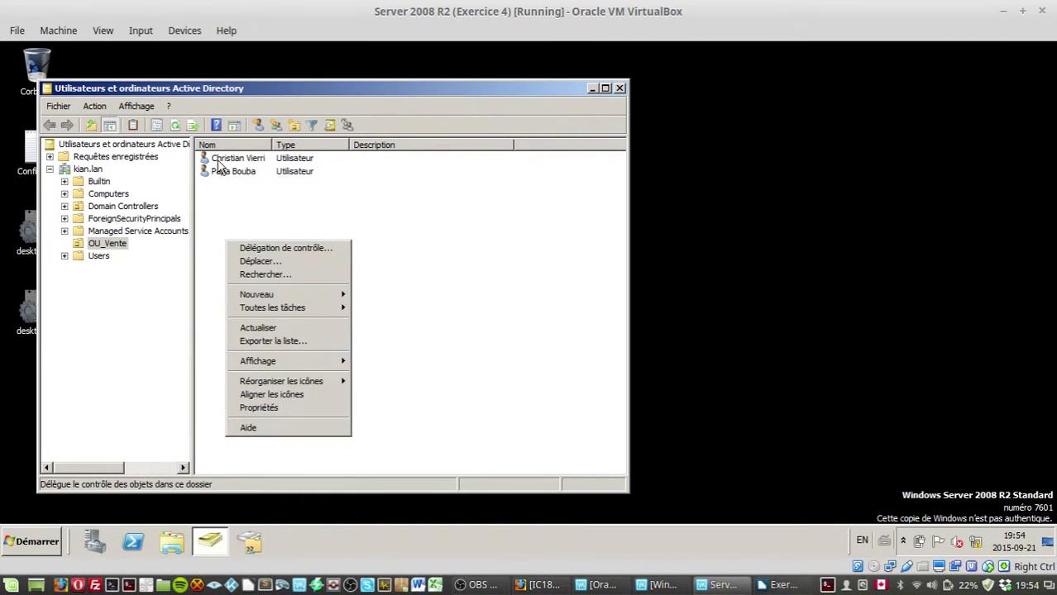
pyautogui.moveTo(270, 296)
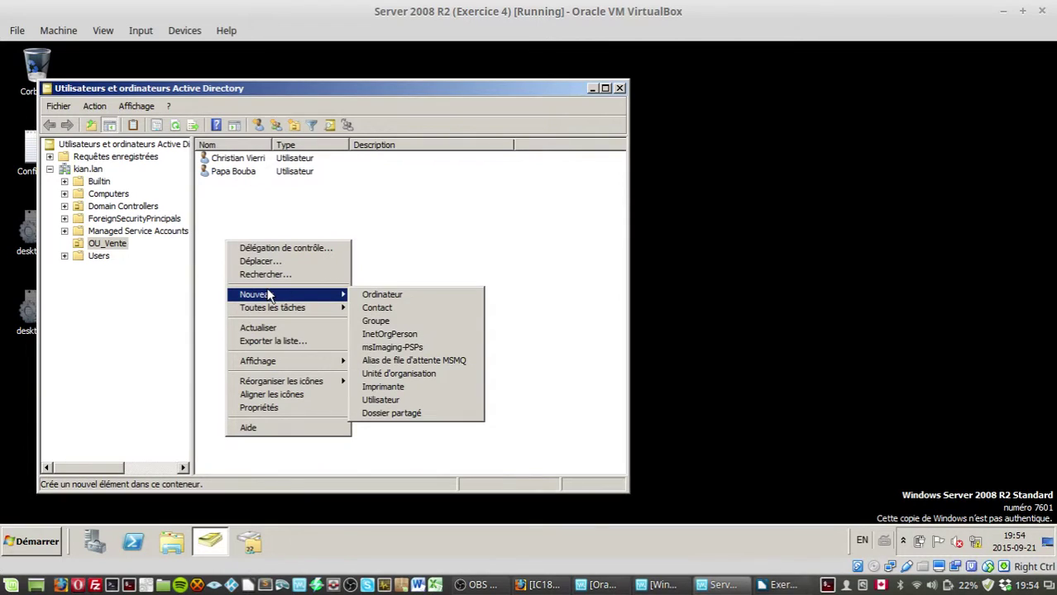
pyautogui.click(385, 324)
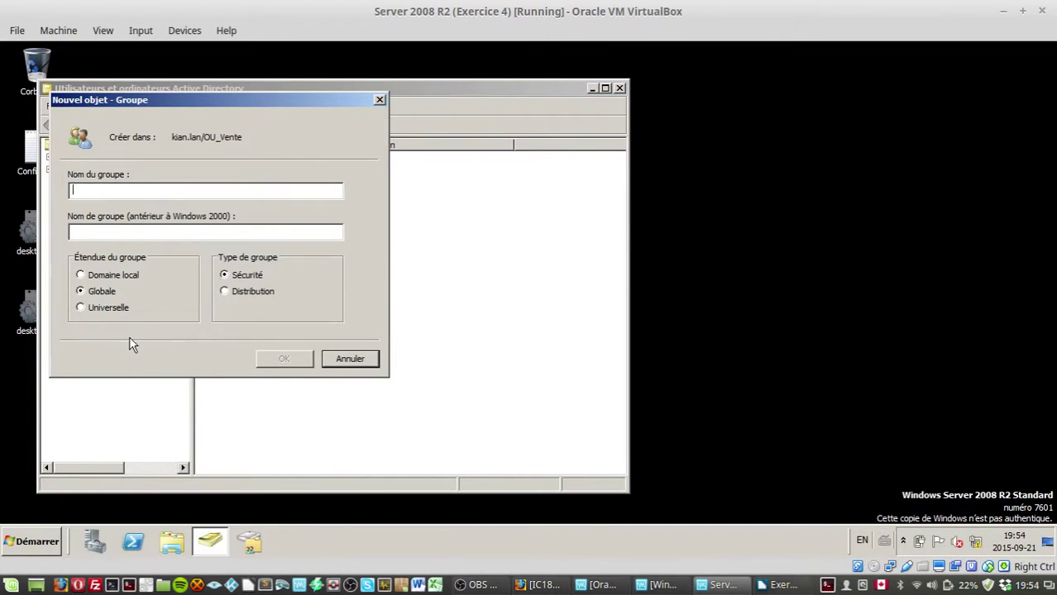
pyautogui.click(80, 291)
pyautogui.write('GL')
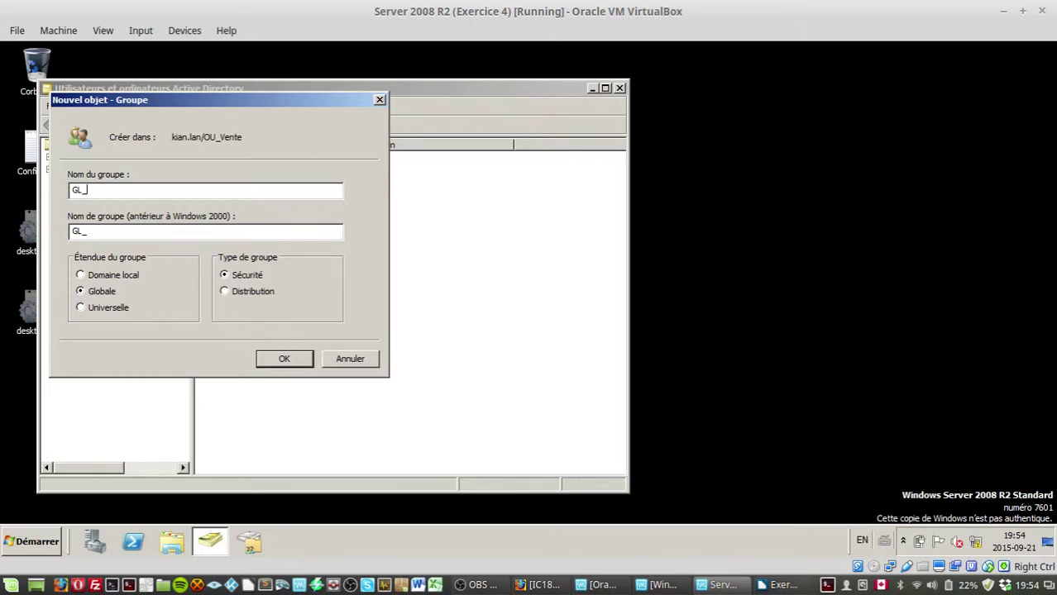
pyautogui.write('_Vente')
pyautogui.click(282, 363)
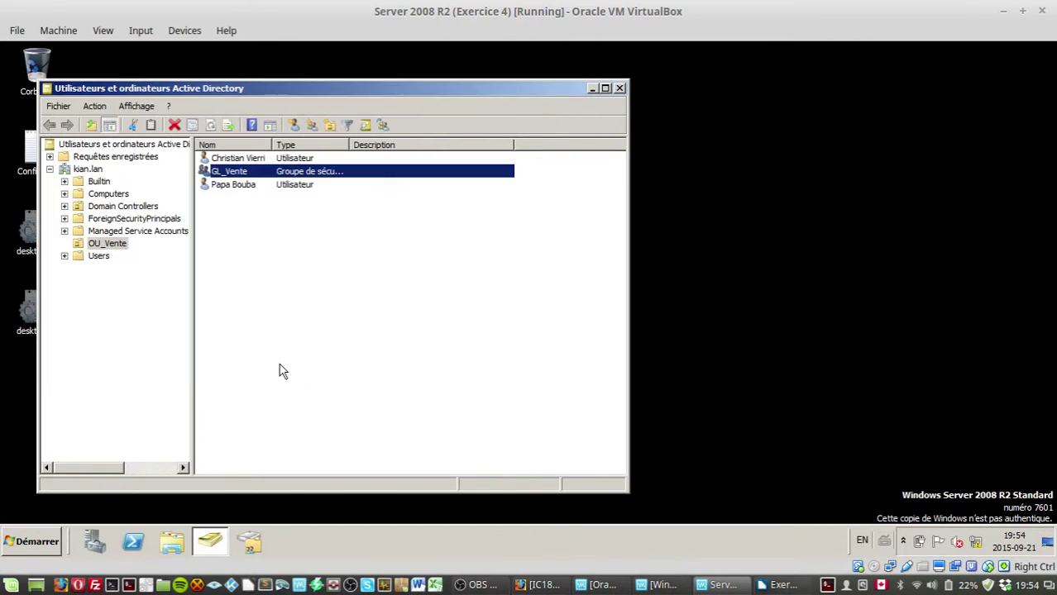
# Step: Widen the Type column to show full group types and sort the OU_Vente objects by name in descending order
pyautogui.click(280, 248)
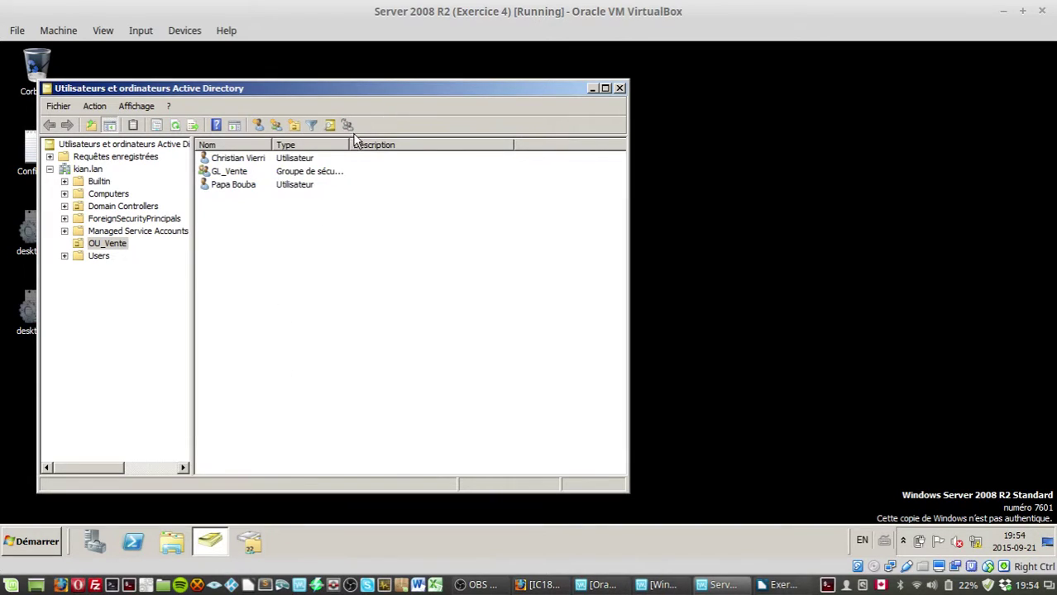
pyautogui.moveTo(349, 140); pyautogui.dragTo(399, 141)
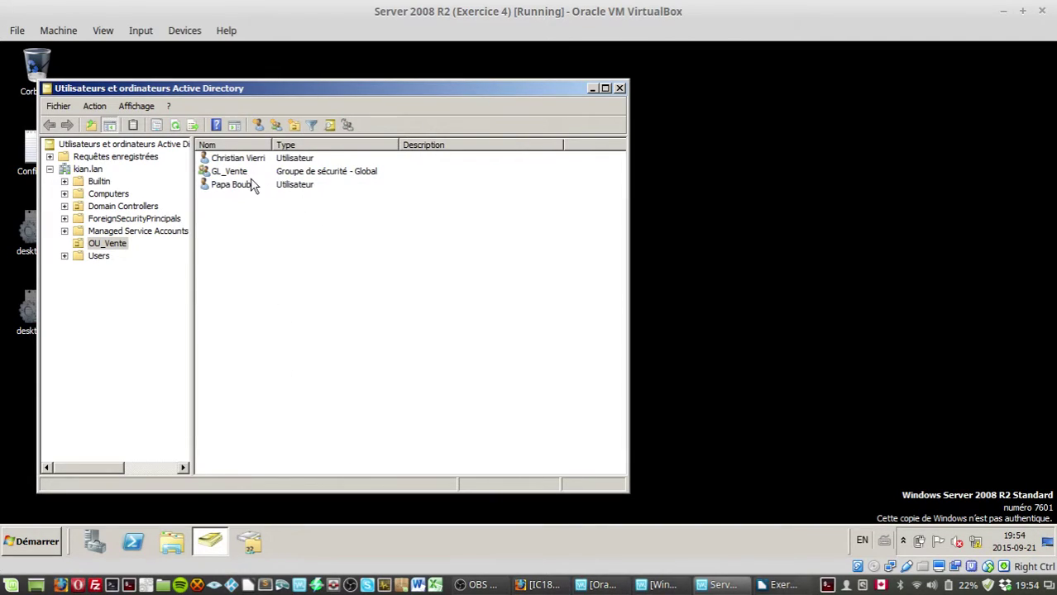
pyautogui.click(212, 185)
pyautogui.click(213, 144)
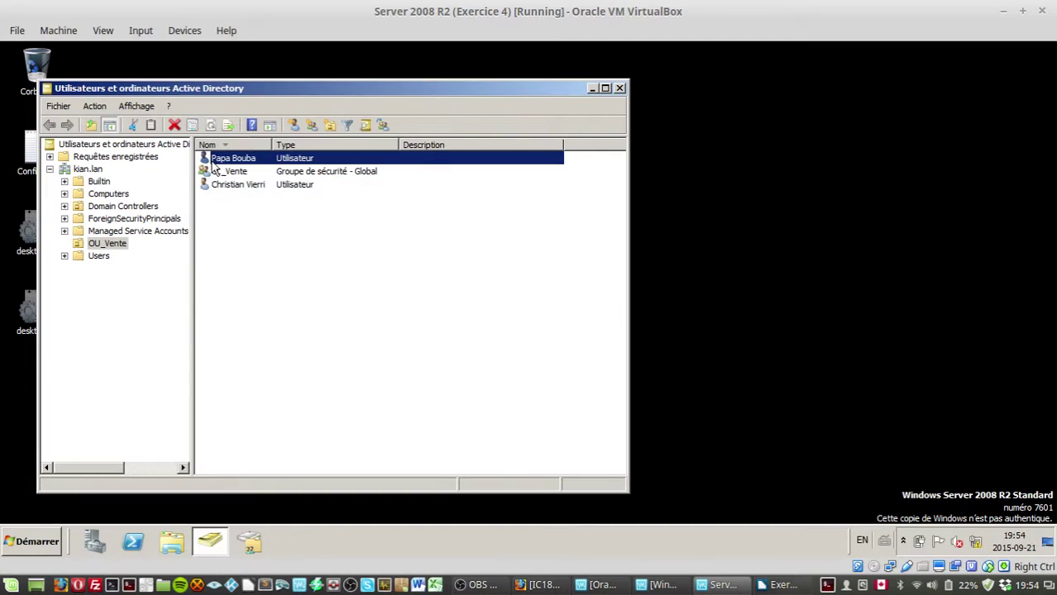
pyautogui.click(215, 172)
pyautogui.click(211, 312)
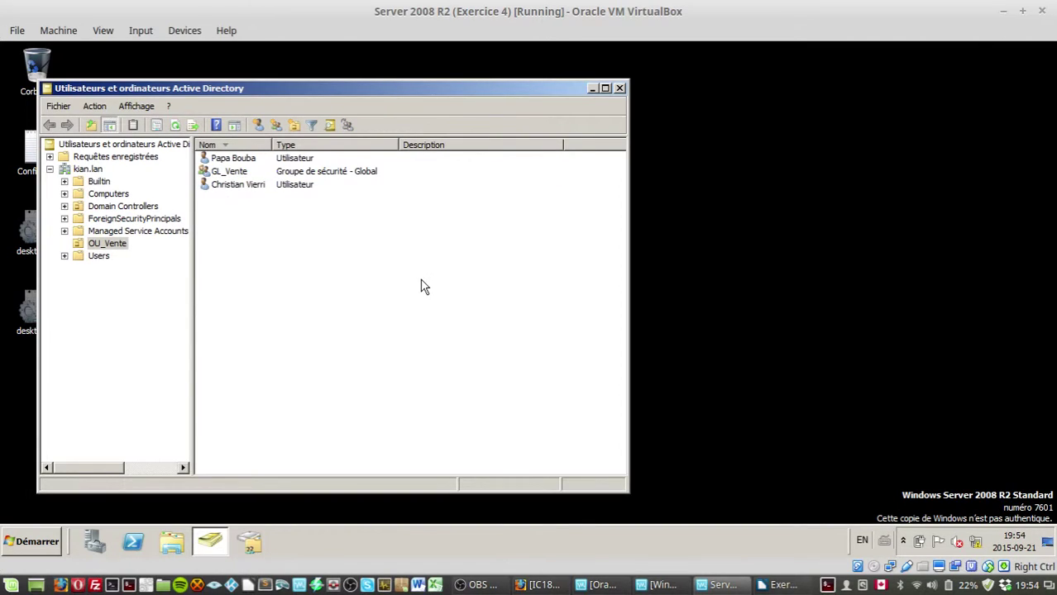
# Step: Check the group memberships of the last user account listed in OU_Vente, then close its properties without changes
pyautogui.doubleClick(231, 187)
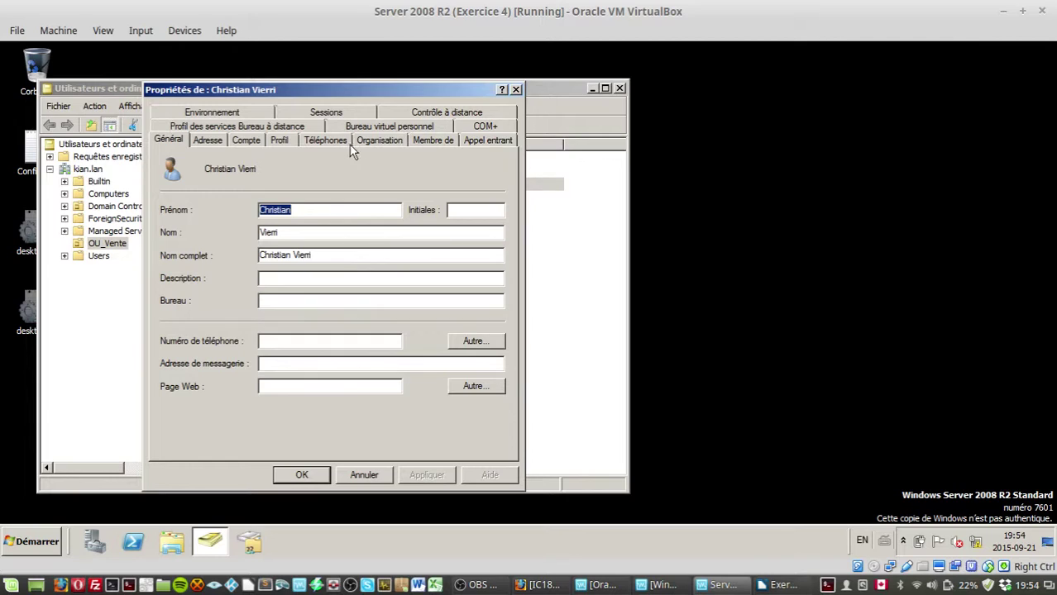
pyautogui.click(425, 141)
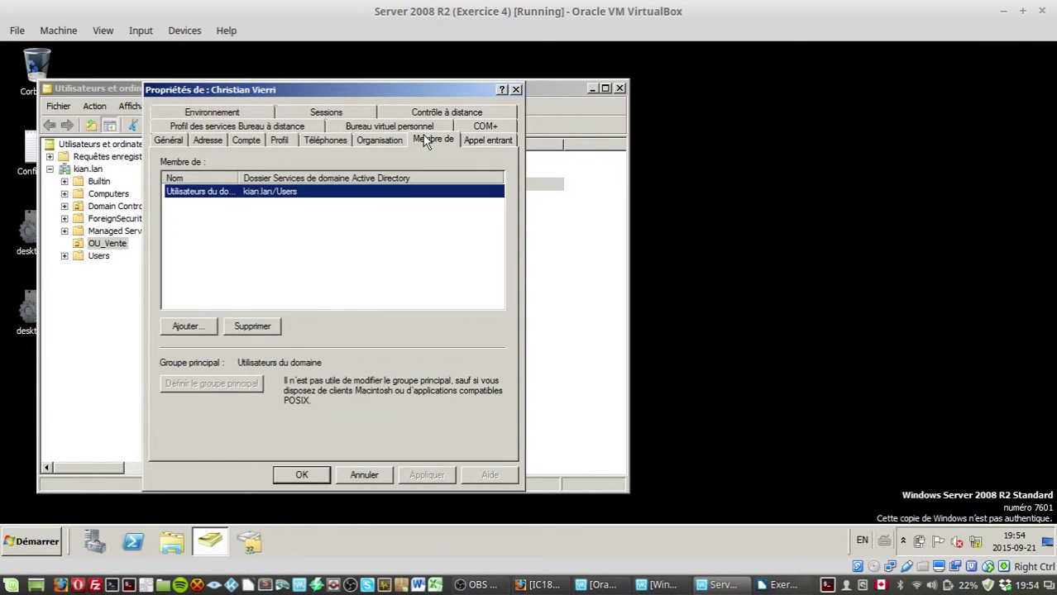
pyautogui.moveTo(240, 91); pyautogui.dragTo(648, 114)
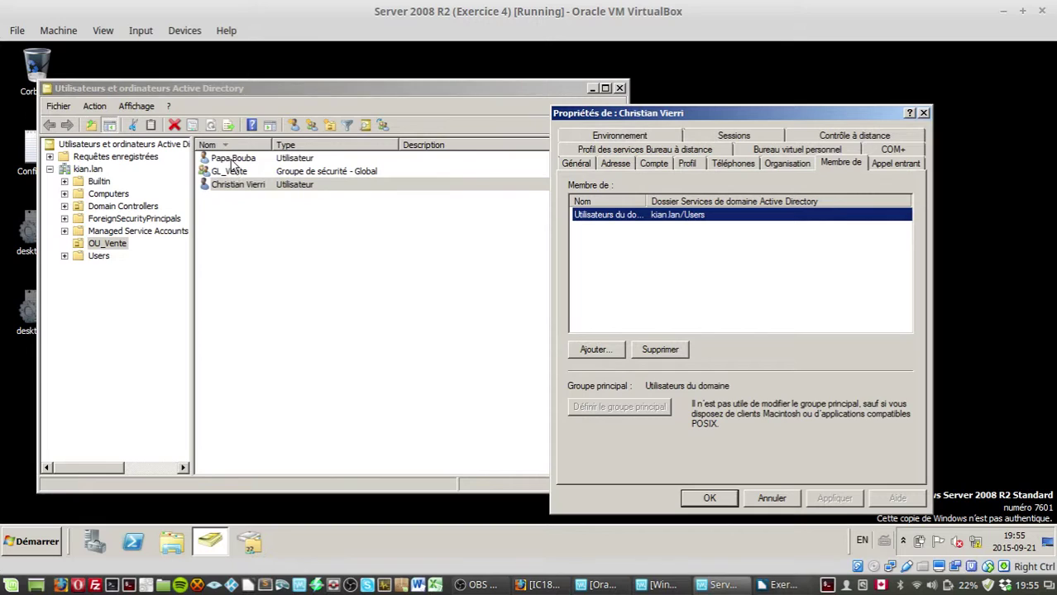
pyautogui.click(768, 498)
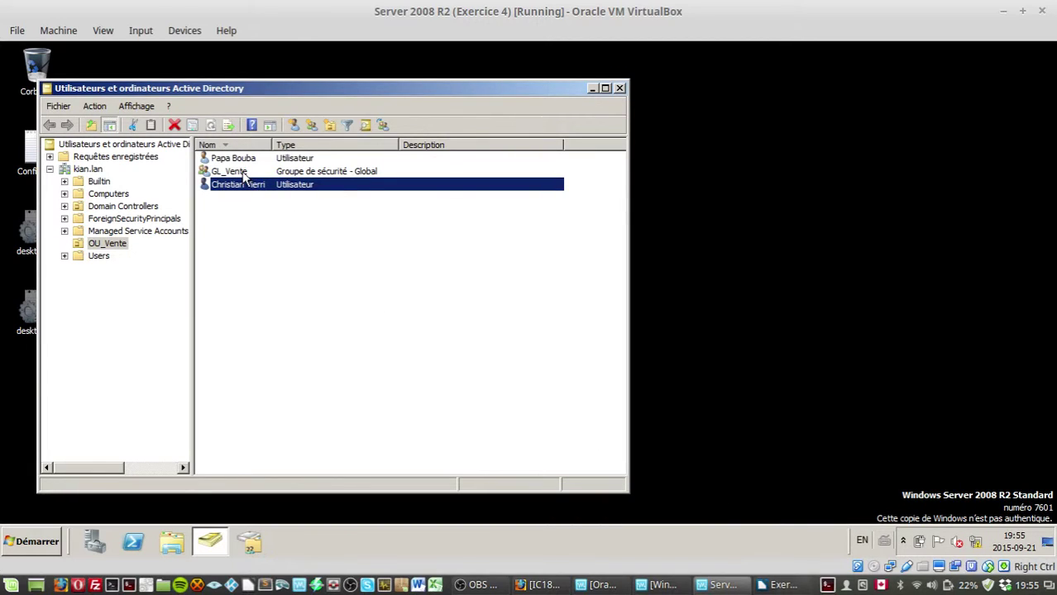
# Step: Add the two user accounts of OU_Vente as members of the GL_Vente group and apply the change
pyautogui.doubleClick(229, 172)
pyautogui.click(616, 136)
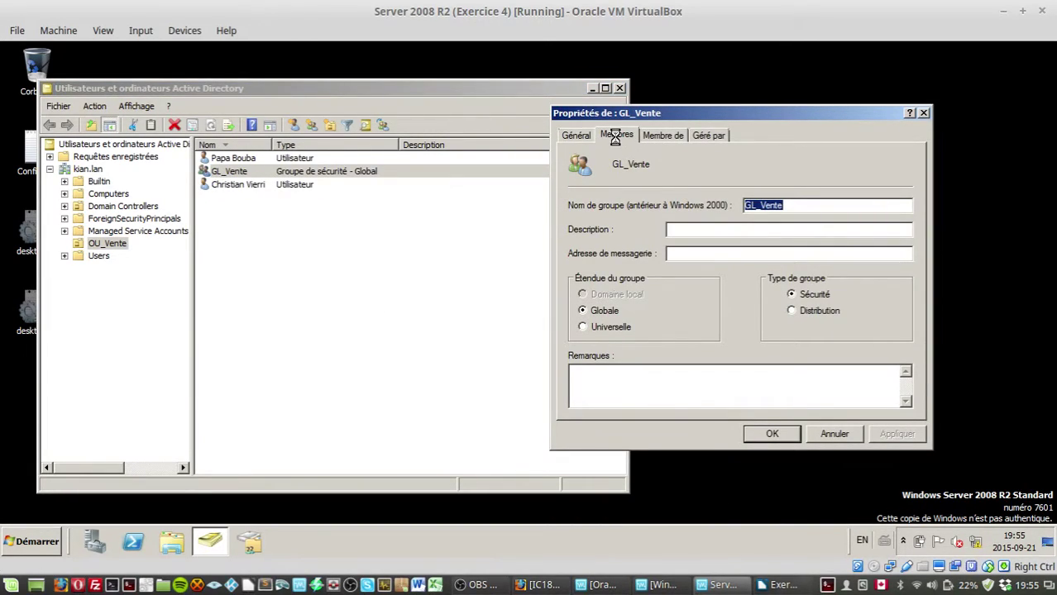
pyautogui.click(597, 391)
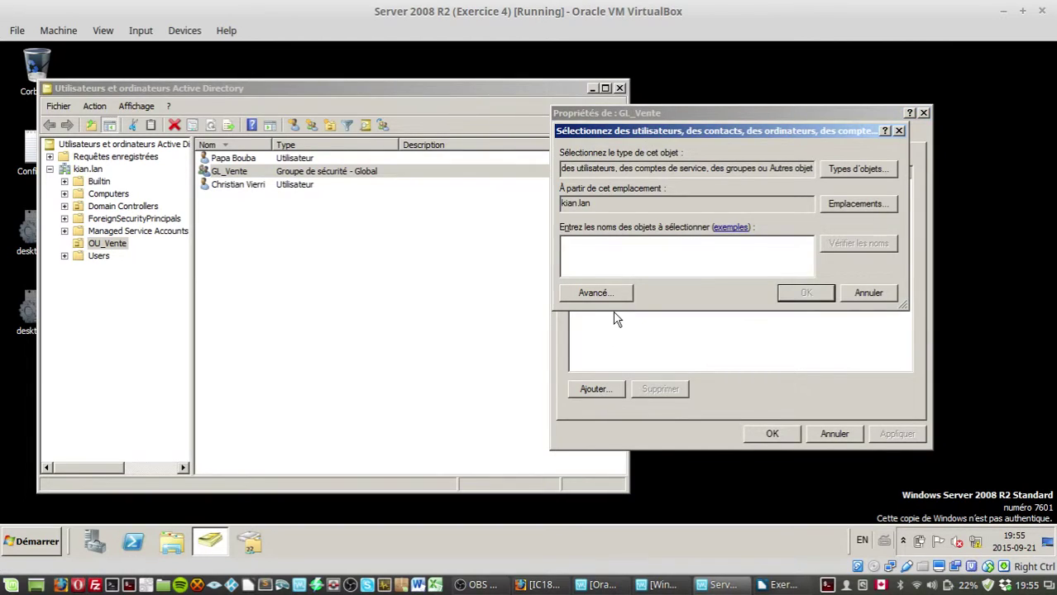
pyautogui.write('CHr')
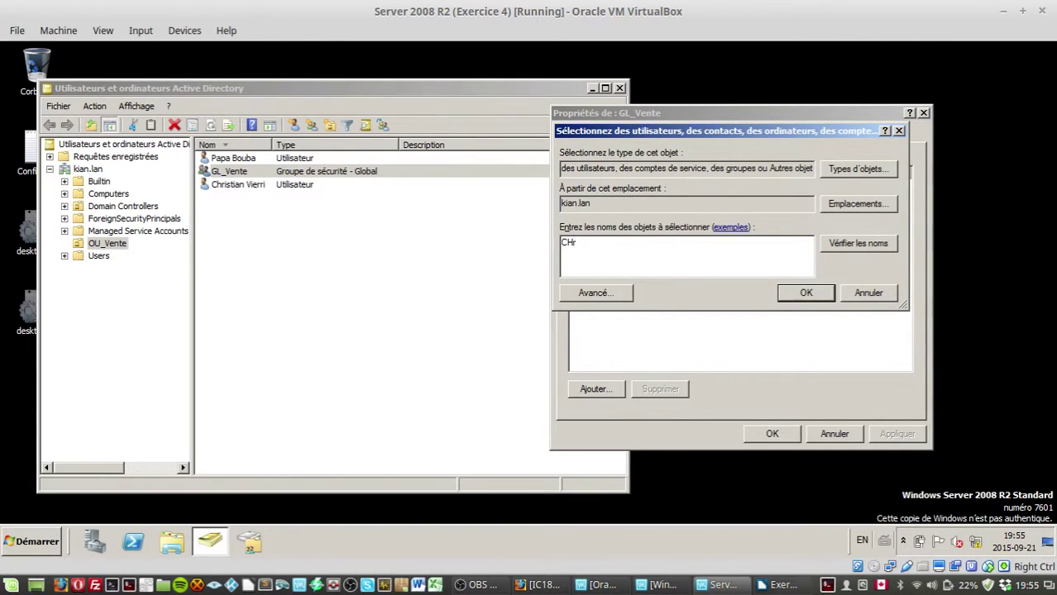
pyautogui.click(860, 246)
pyautogui.write('; P')
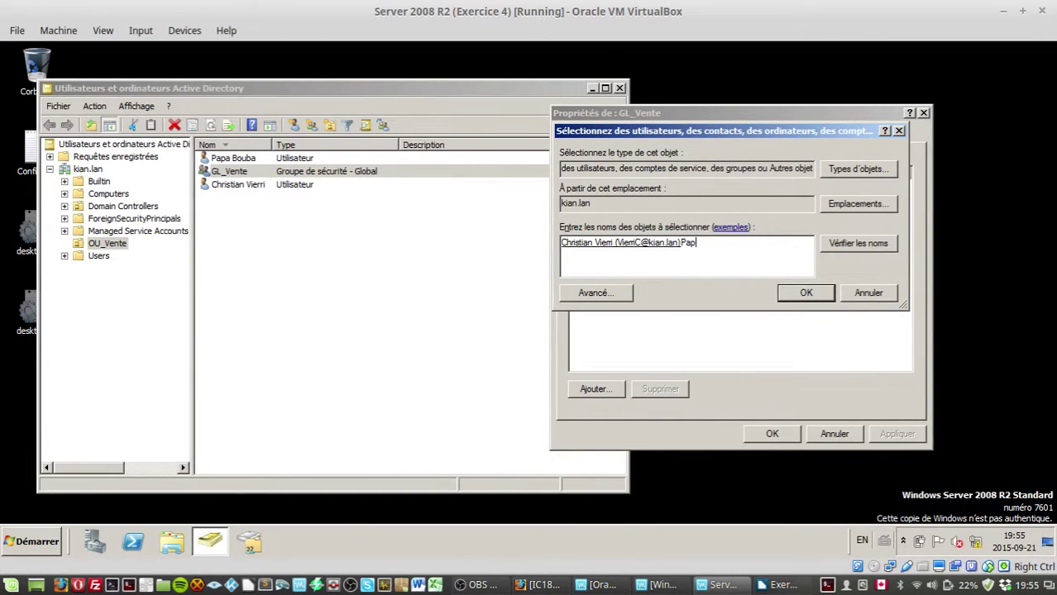
pyautogui.write('ap')
pyautogui.click(858, 244)
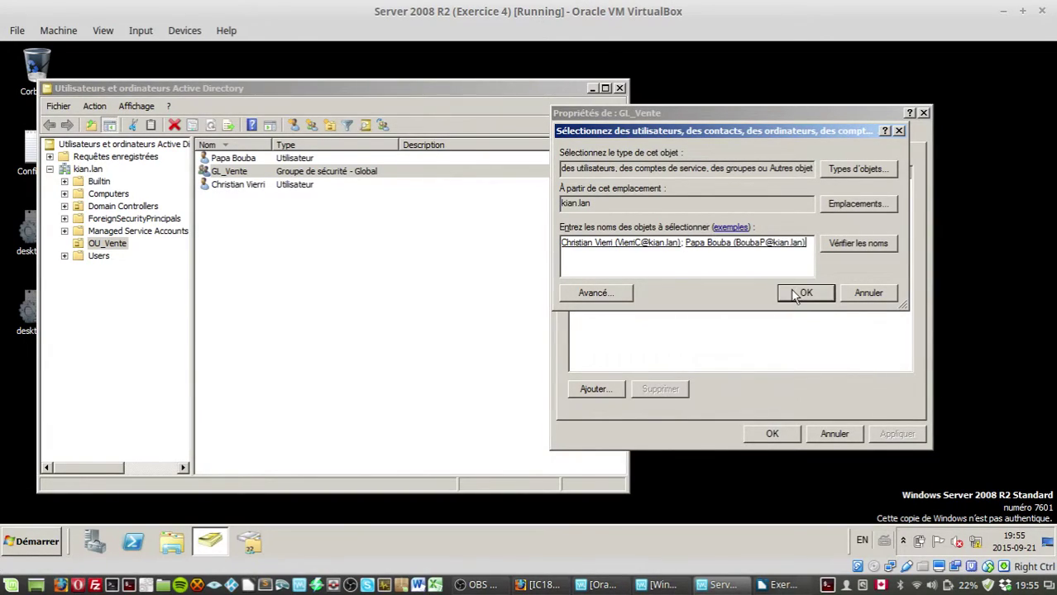
pyautogui.click(795, 295)
pyautogui.click(891, 433)
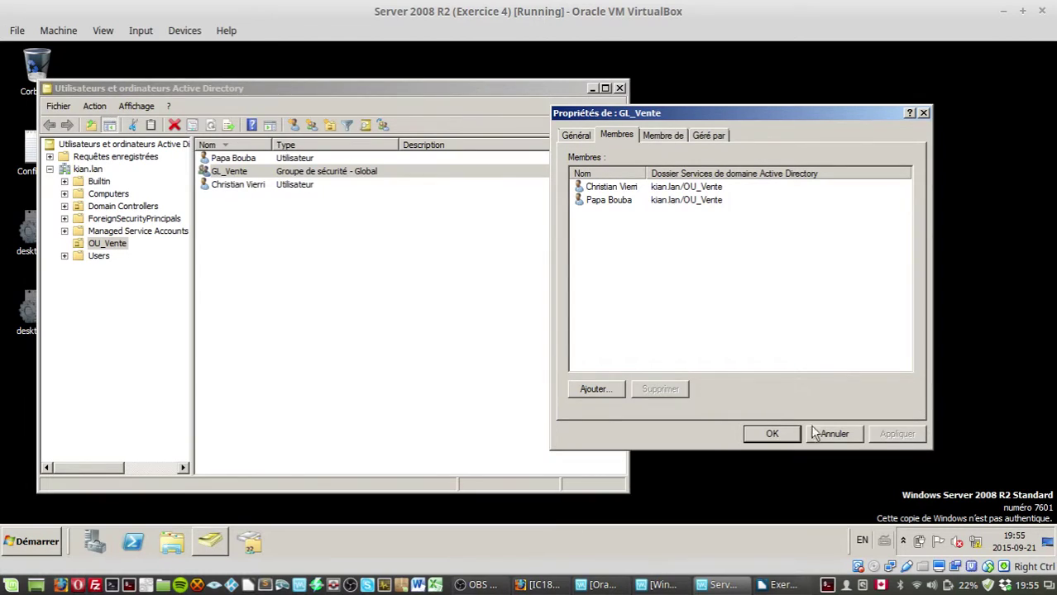
pyautogui.click(778, 435)
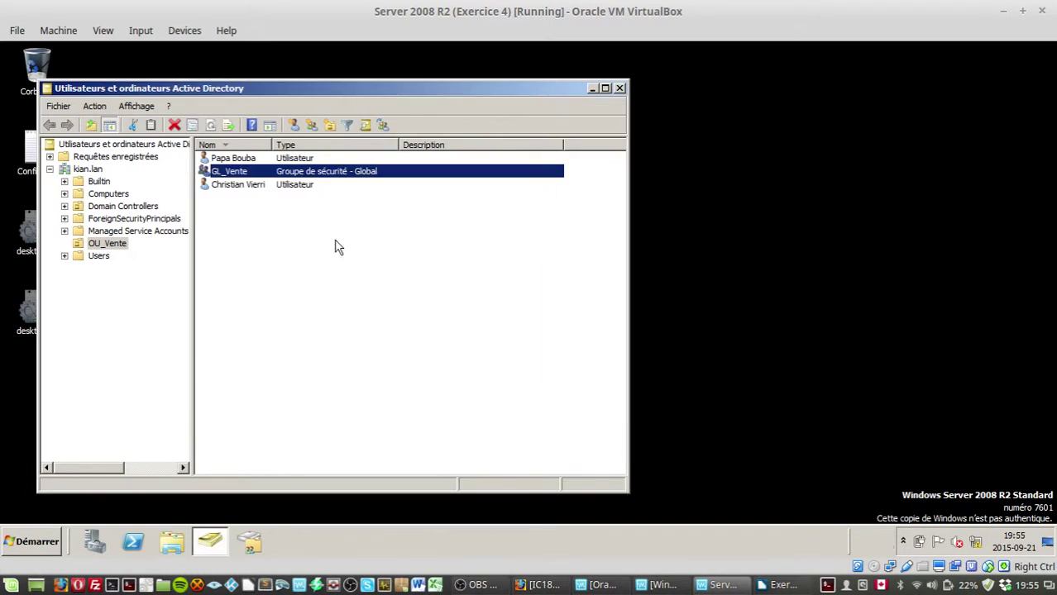
# Step: Reopen the properties of the GL_Vente group and review its list of members
pyautogui.click(253, 263)
pyautogui.click(220, 173)
pyautogui.rightClick(220, 176)
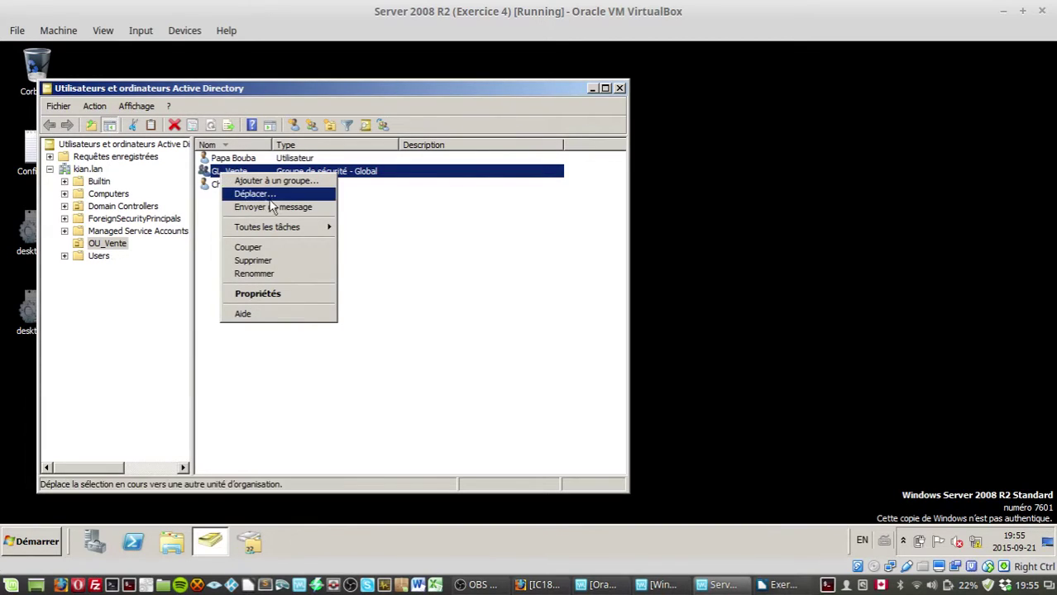
pyautogui.click(265, 289)
pyautogui.click(616, 135)
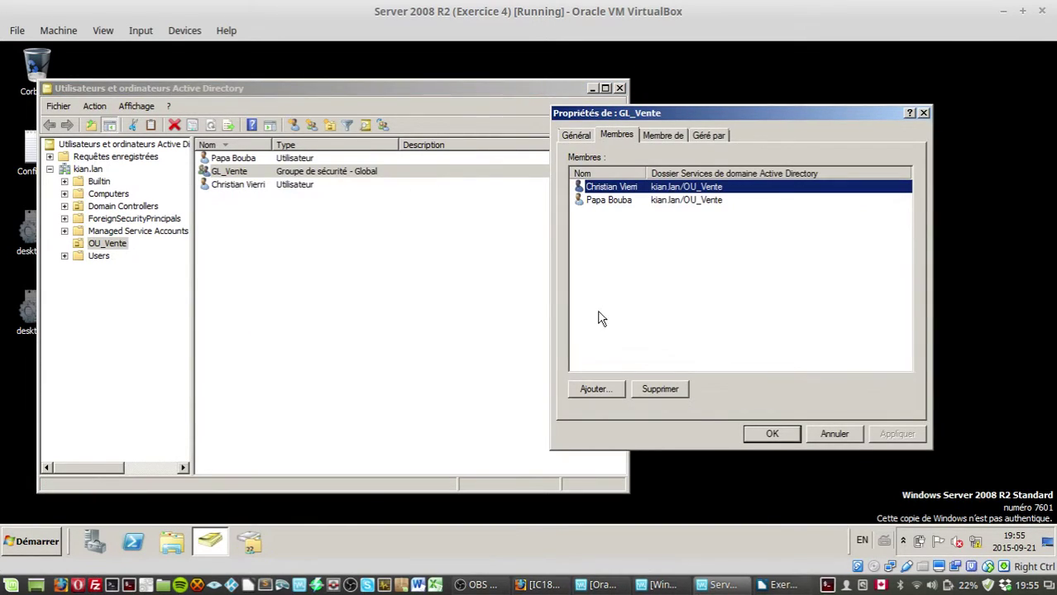
pyautogui.click(595, 388)
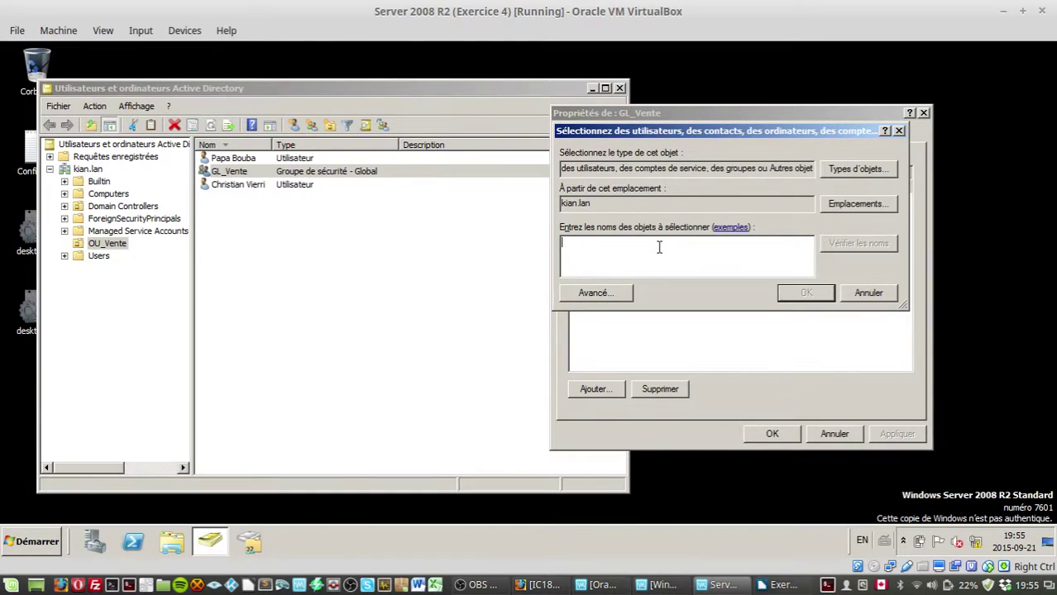
pyautogui.write('Chr')
pyautogui.moveTo(593, 254); pyautogui.dragTo(568, 245)
pyautogui.click(568, 245)
pyautogui.moveTo(904, 306); pyautogui.dragTo(921, 355)
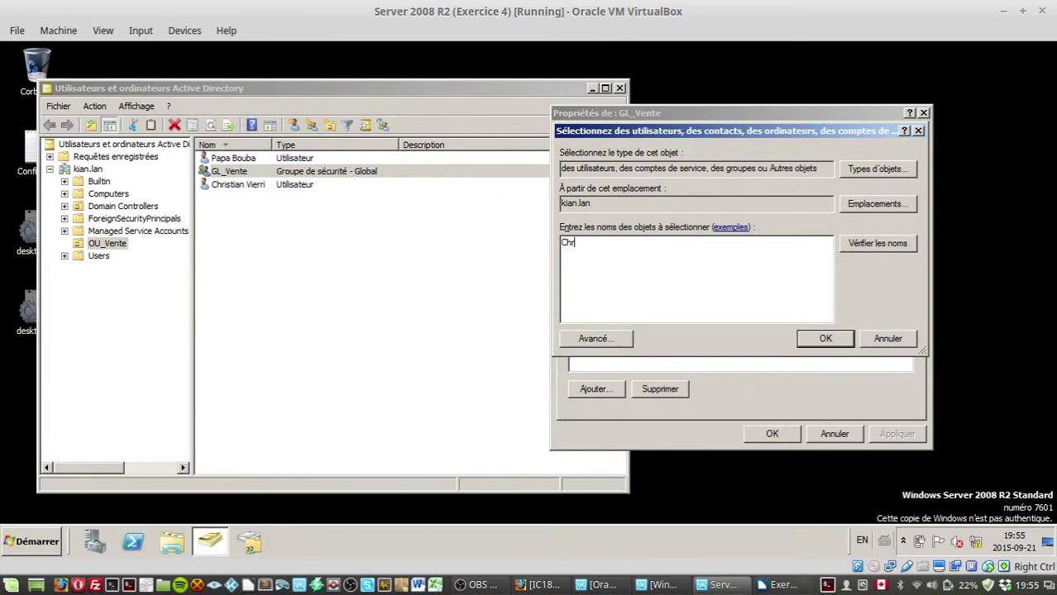
pyautogui.click(886, 340)
pyautogui.click(756, 434)
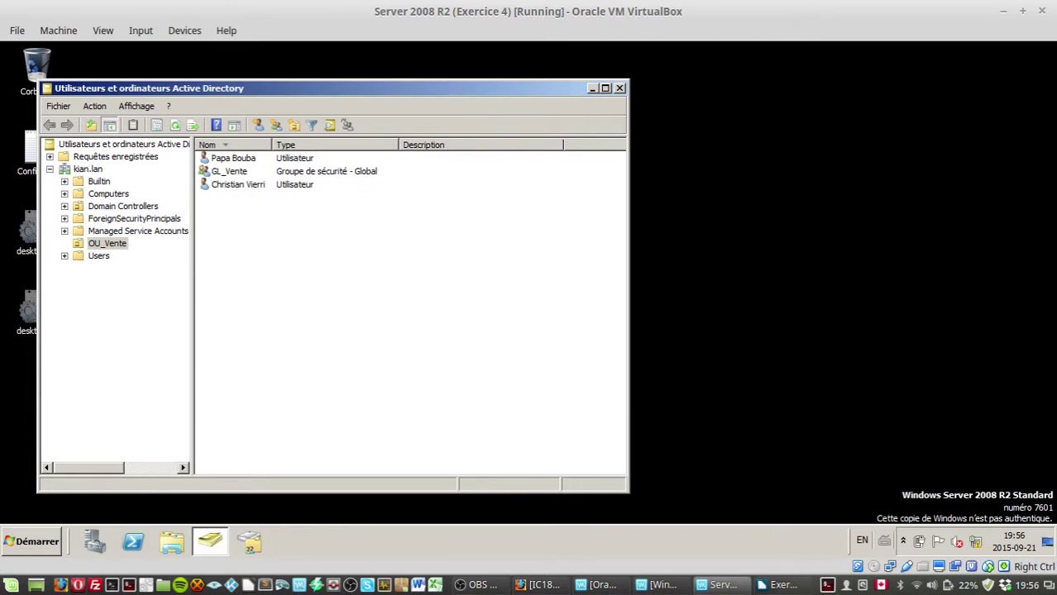
pyautogui.click(109, 300)
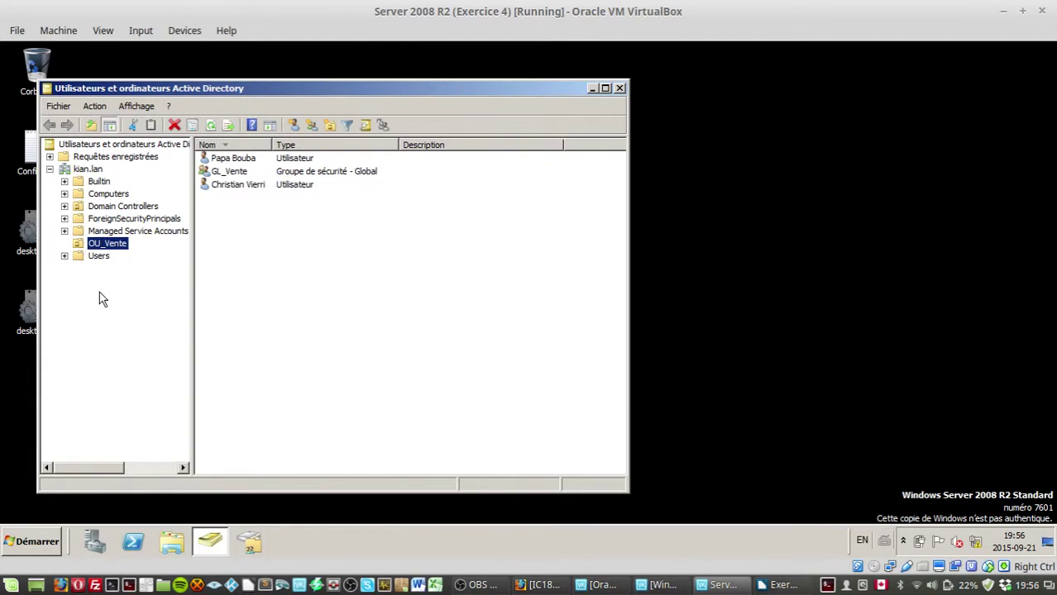
# Step: Create an organizational unit named OU_DL directly under the kian.lan domain, keeping its protection against accidental deletion
pyautogui.rightClick(71, 168)
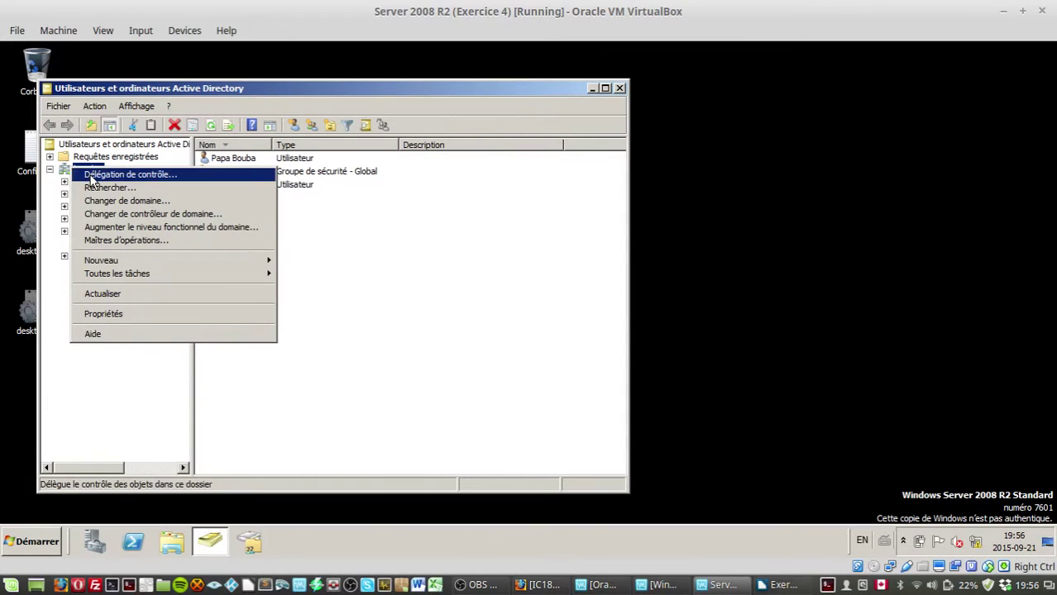
pyautogui.moveTo(98, 263)
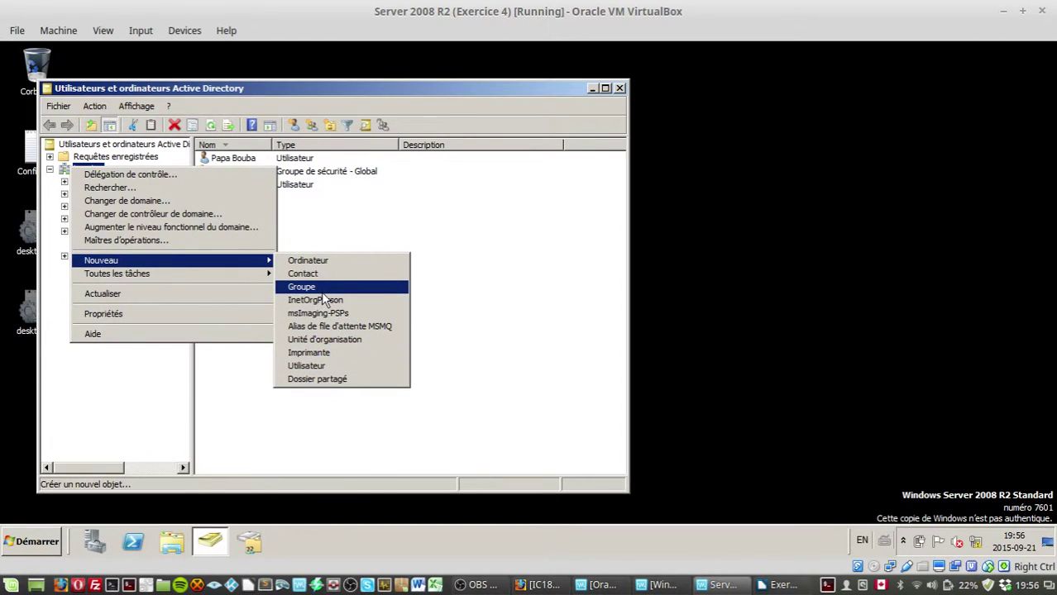
pyautogui.click(320, 340)
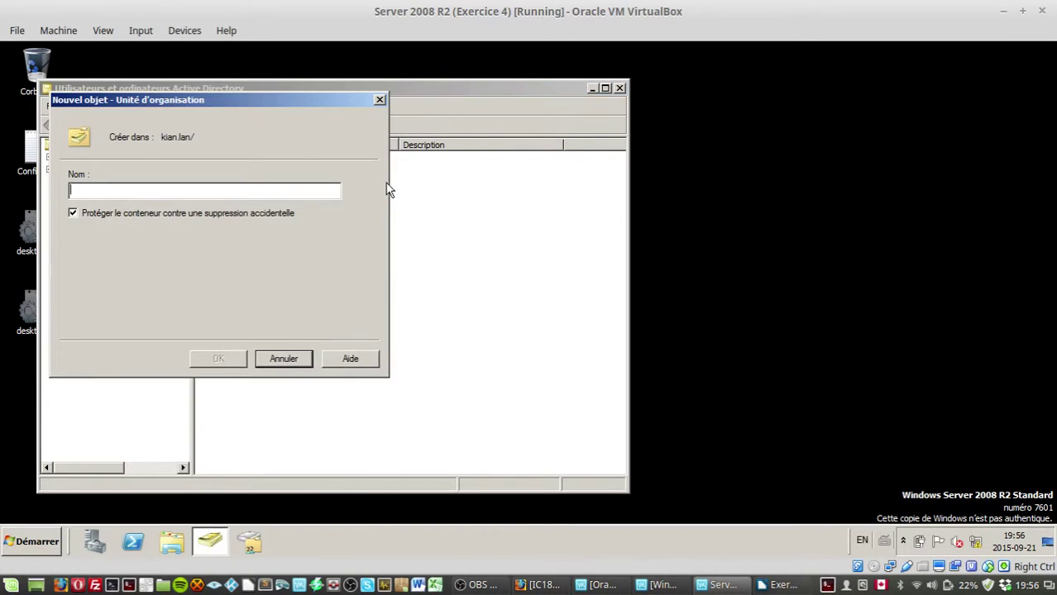
pyautogui.write('OU_DL')
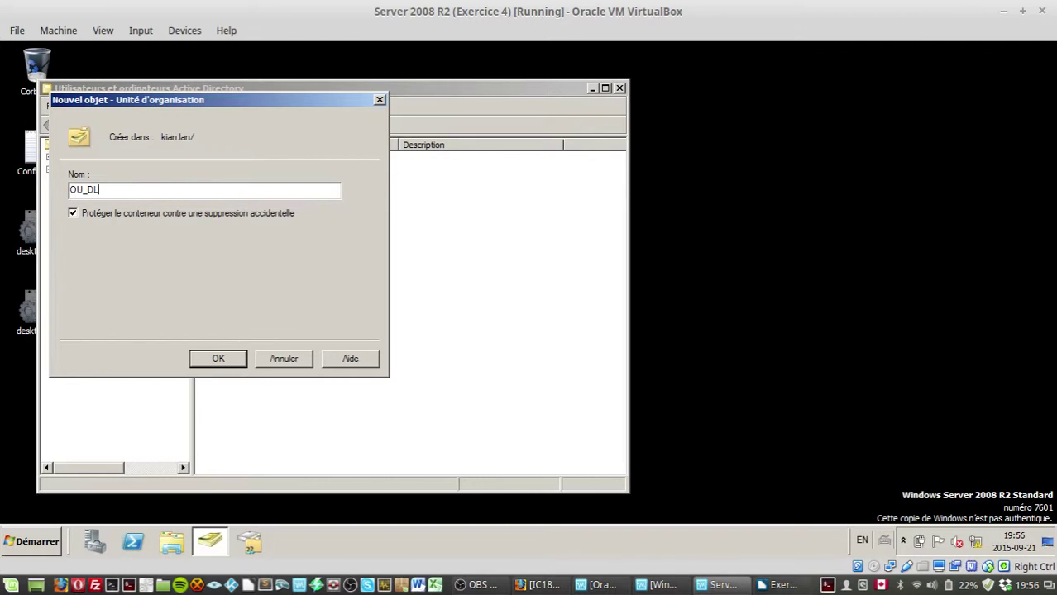
pyautogui.click(214, 360)
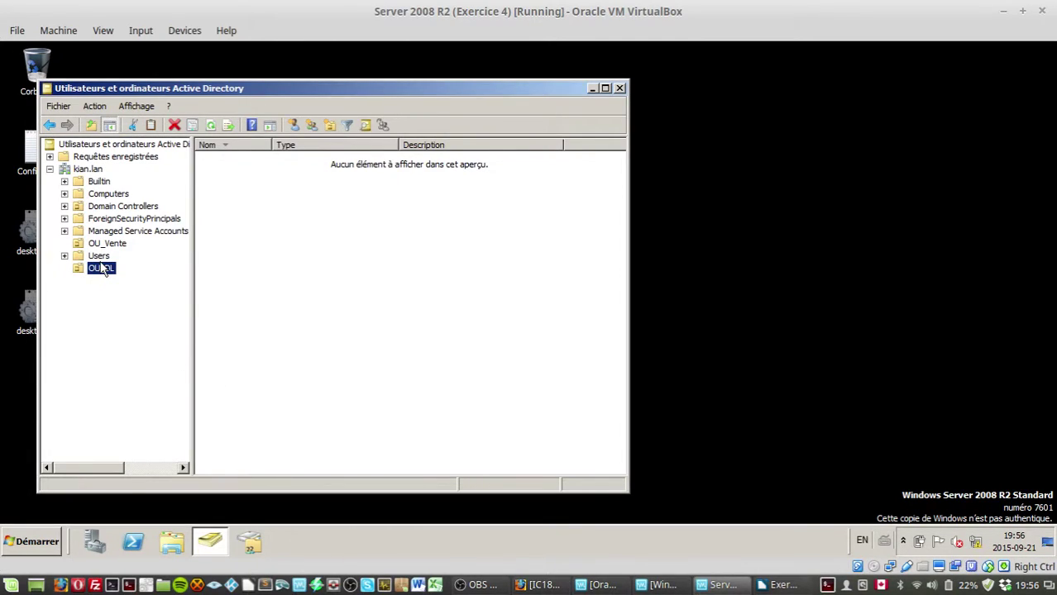
# Step: Compare the contents of OU_Vente and OU_DL, noting where the GL_Vente global group is stored
pyautogui.click(98, 245)
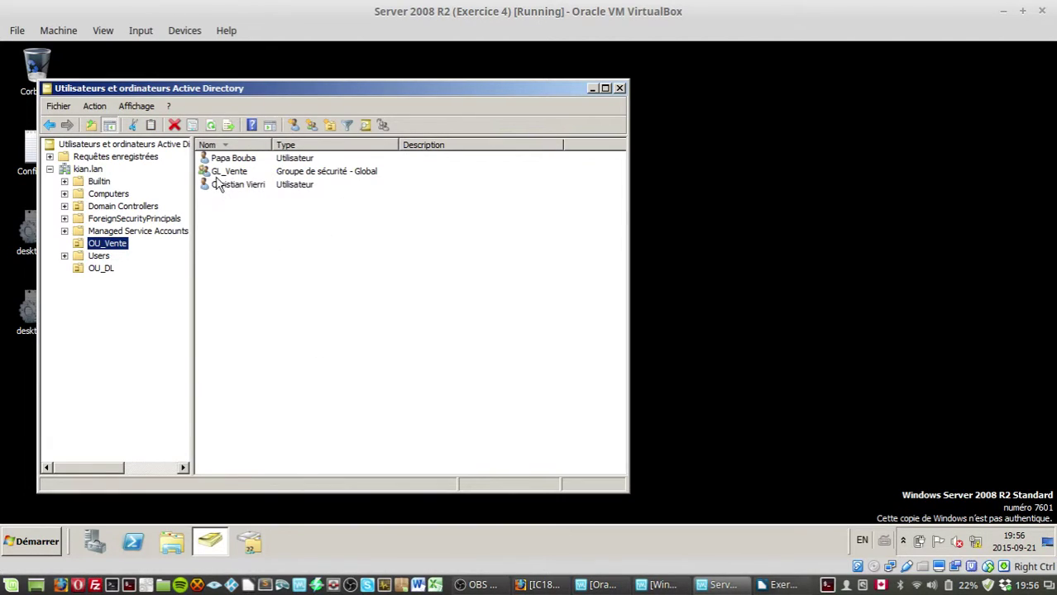
pyautogui.click(99, 270)
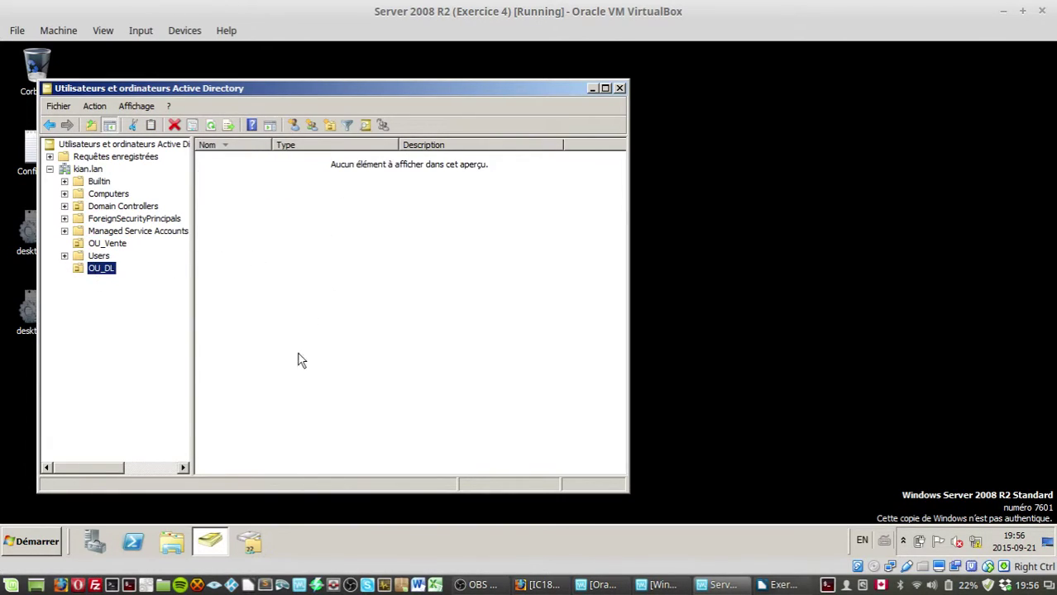
pyautogui.moveTo(520, 226); pyautogui.dragTo(425, 187)
pyautogui.moveTo(424, 187); pyautogui.dragTo(346, 321)
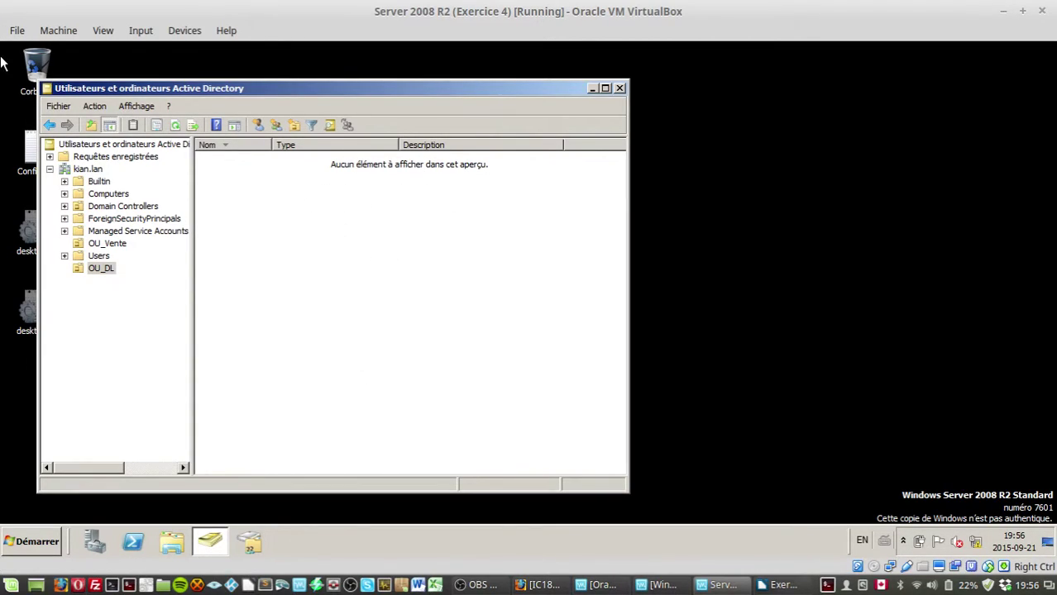
pyautogui.click(113, 245)
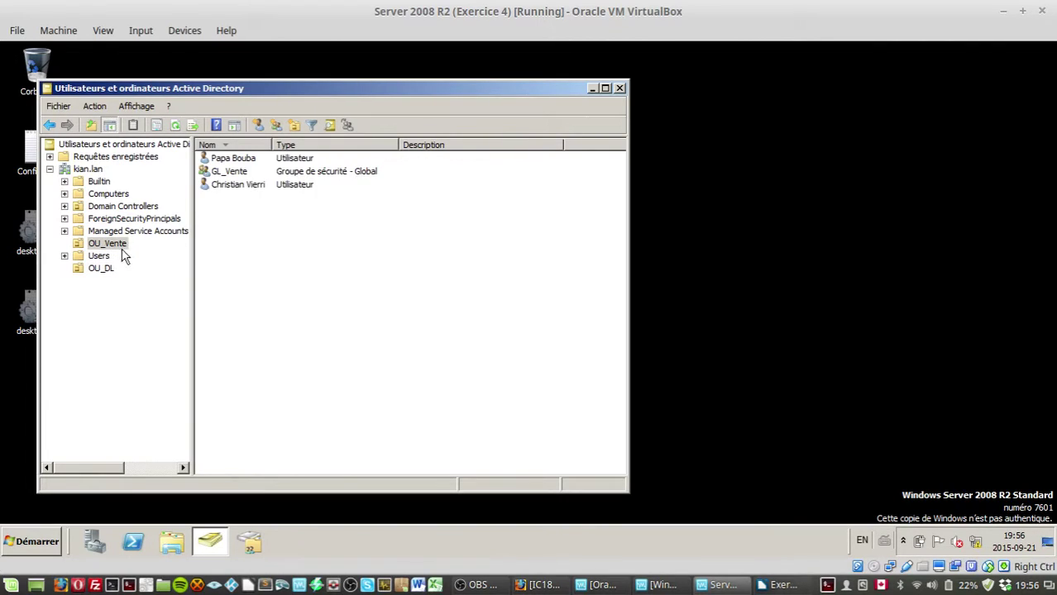
pyautogui.click(232, 173)
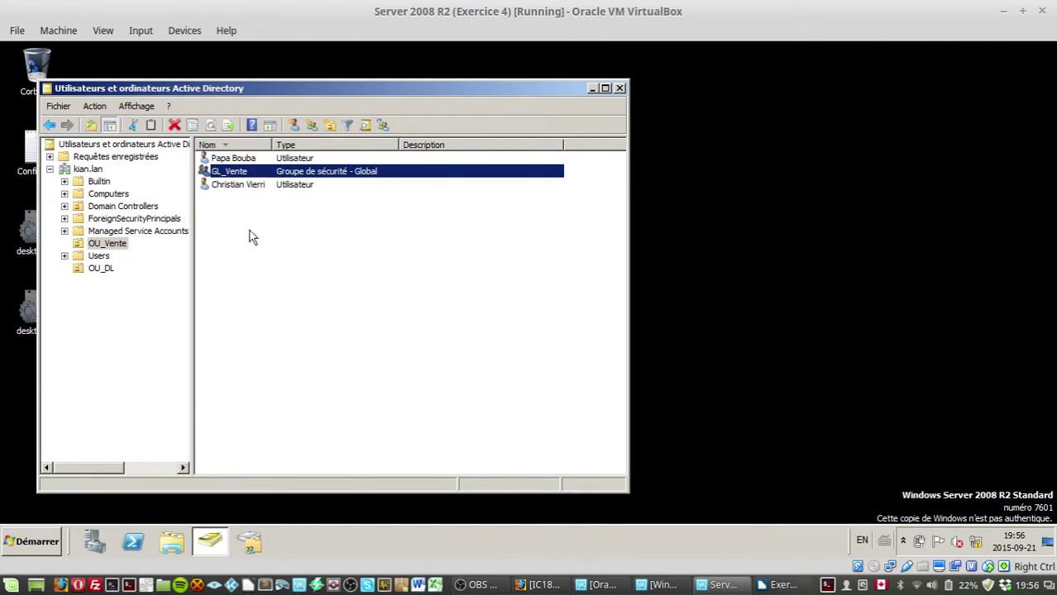
pyautogui.moveTo(282, 319); pyautogui.dragTo(239, 189)
pyautogui.click(240, 172)
pyautogui.moveTo(321, 317); pyautogui.dragTo(215, 298)
# Step: Start a new security group in OU_DL with its scope set to Domaine local
pyautogui.click(110, 272)
pyautogui.moveTo(344, 243); pyautogui.dragTo(435, 475)
pyautogui.moveTo(379, 322); pyautogui.dragTo(550, 443)
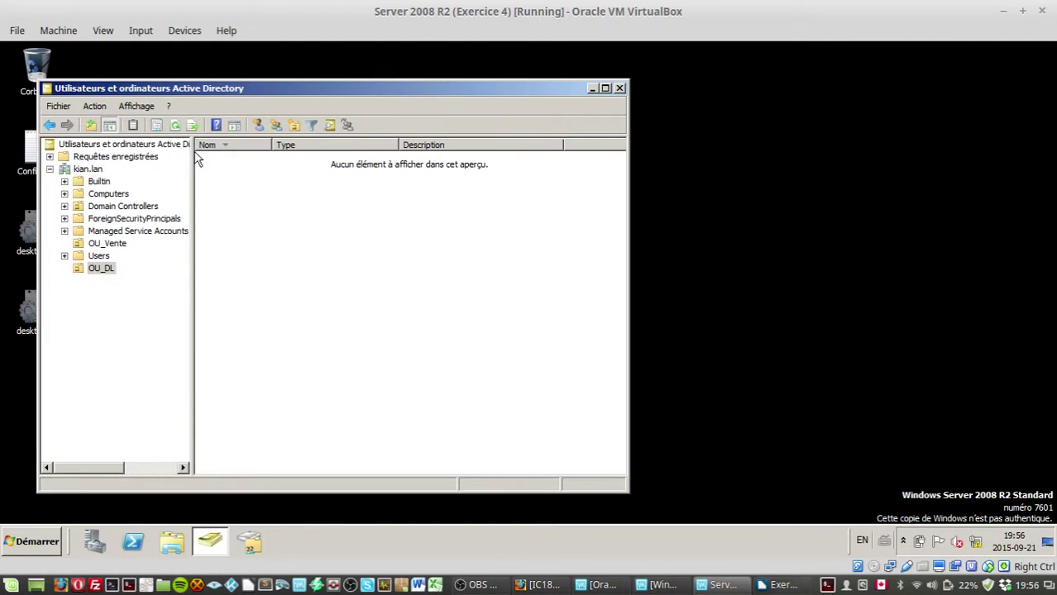
pyautogui.moveTo(195, 153); pyautogui.dragTo(627, 484)
pyautogui.rightClick(254, 365)
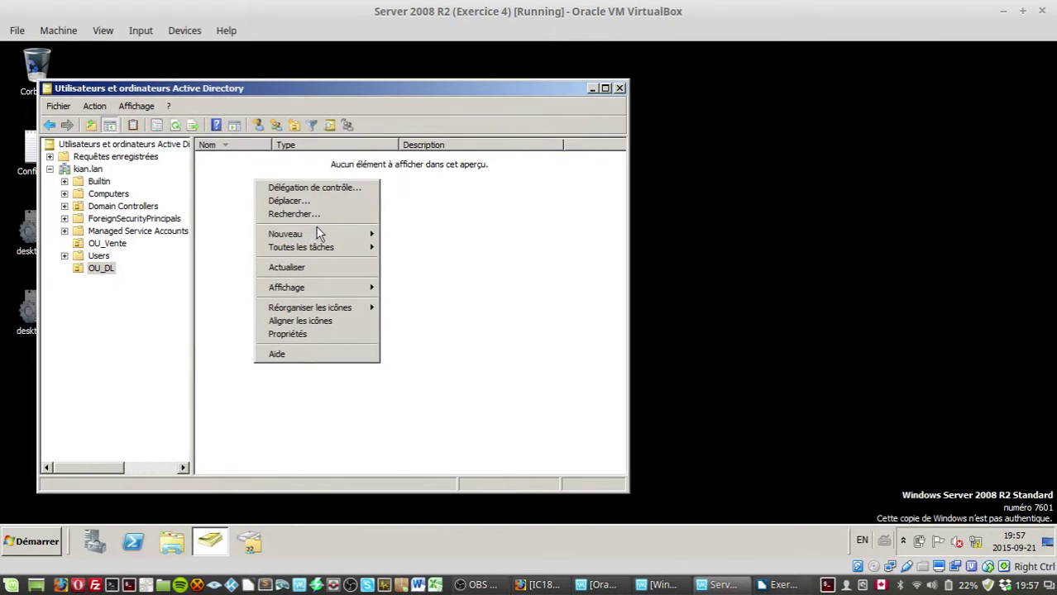
pyautogui.moveTo(326, 237)
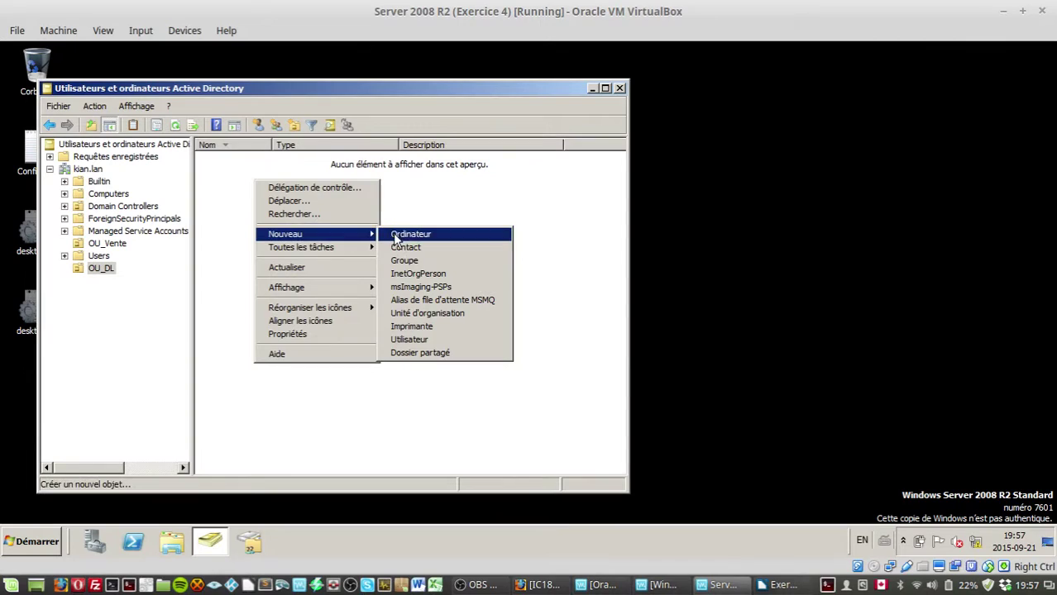
pyautogui.click(399, 261)
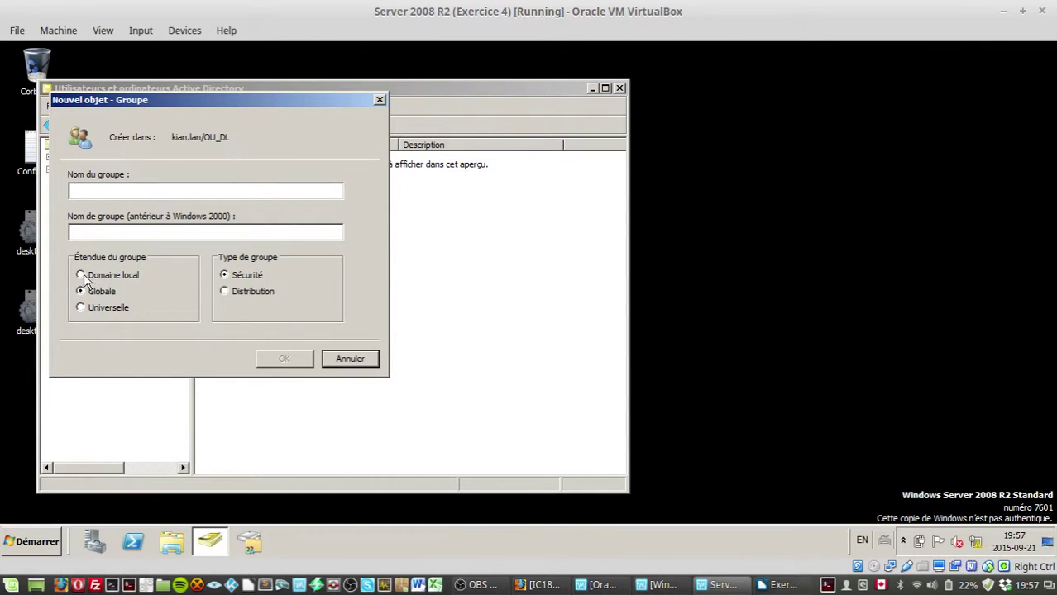
pyautogui.click(98, 277)
# Step: Name the new domain local group DL_Vente_Data and create it
pyautogui.click(117, 195)
pyautogui.write('DL_')
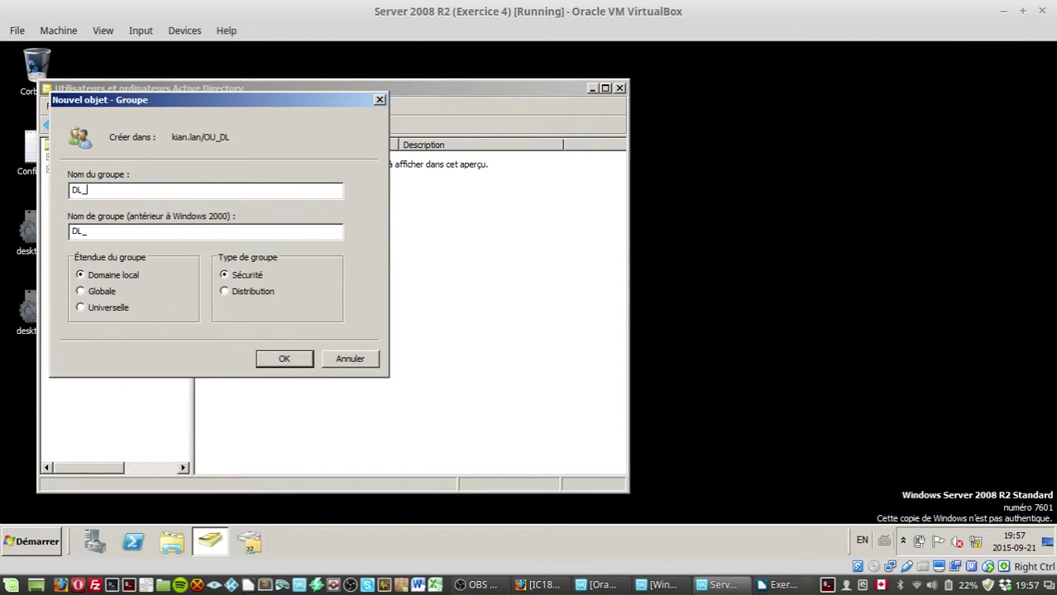
pyautogui.write('Vente_')
pyautogui.moveTo(157, 97); pyautogui.dragTo(300, 172)
pyautogui.moveTo(379, 177); pyautogui.dragTo(494, 168)
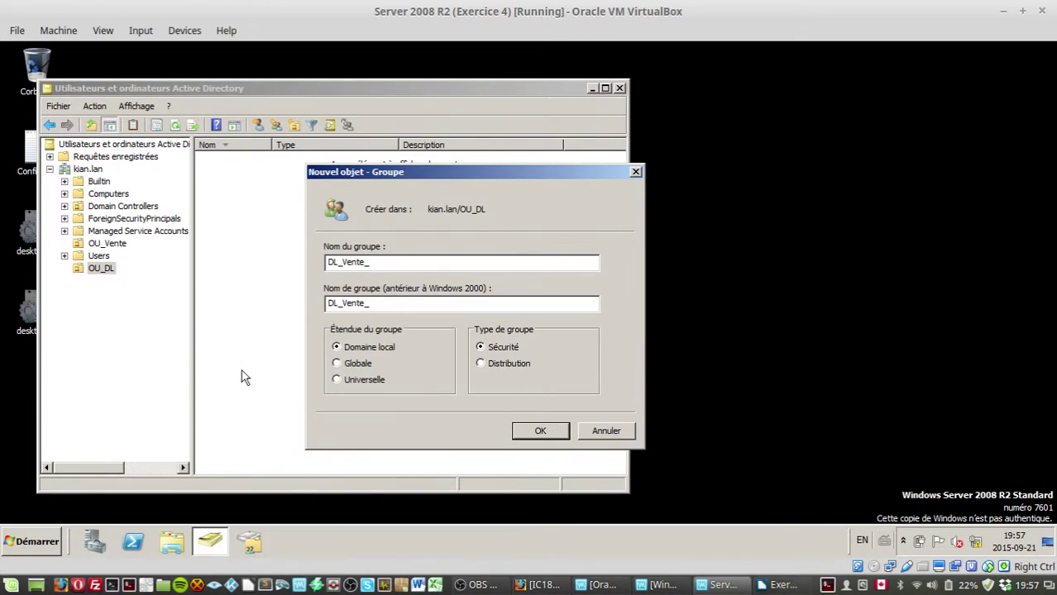
pyautogui.write('Data')
pyautogui.moveTo(404, 262); pyautogui.dragTo(368, 262)
pyautogui.click(421, 262)
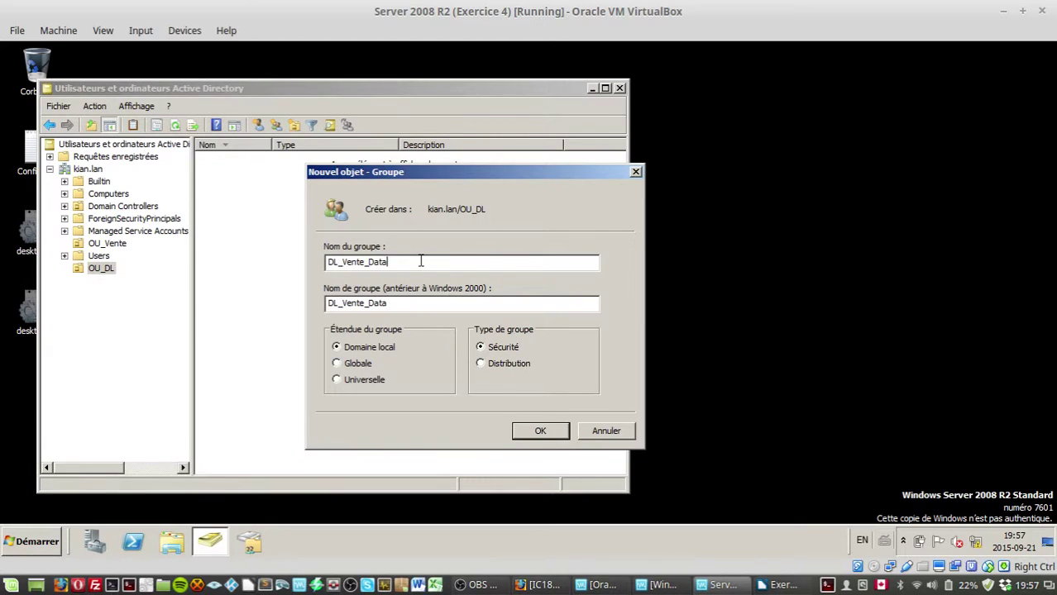
pyautogui.moveTo(342, 264); pyautogui.dragTo(415, 281)
pyautogui.click(368, 265)
pyautogui.click(412, 261)
pyautogui.click(538, 432)
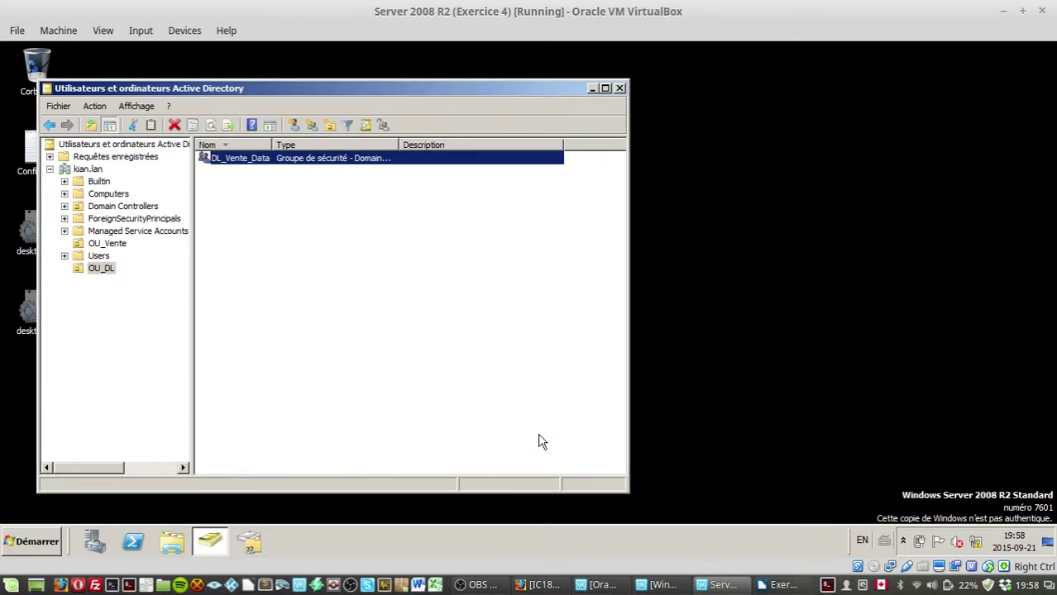
# Step: Widen the Nom column of the OU_DL list and open the properties of the DL_Vente_Data group
pyautogui.click(290, 276)
pyautogui.moveTo(271, 146); pyautogui.dragTo(318, 156)
pyautogui.click(242, 158)
pyautogui.rightClick(241, 154)
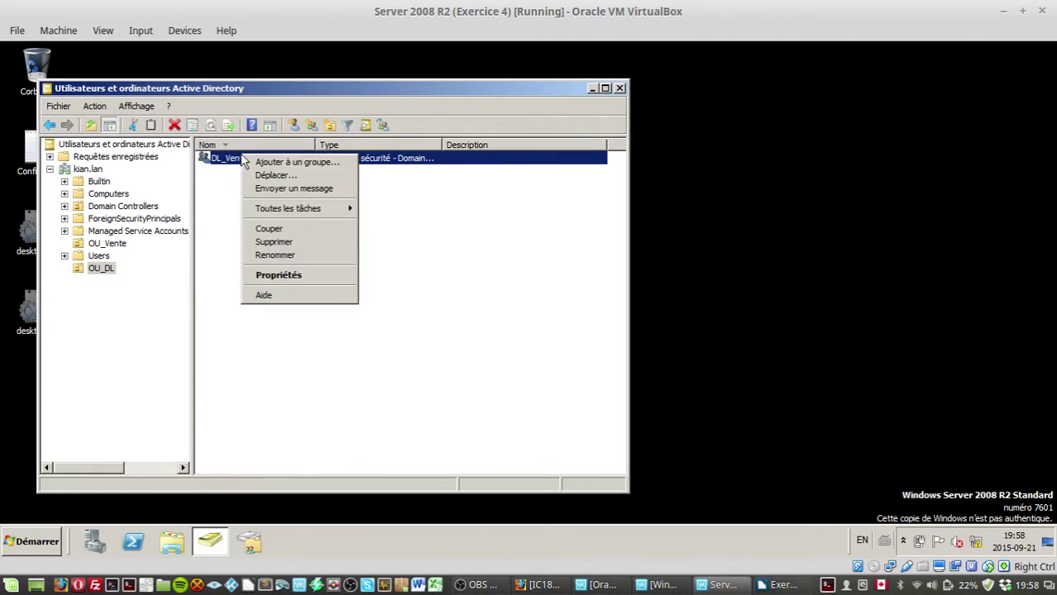
pyautogui.click(293, 276)
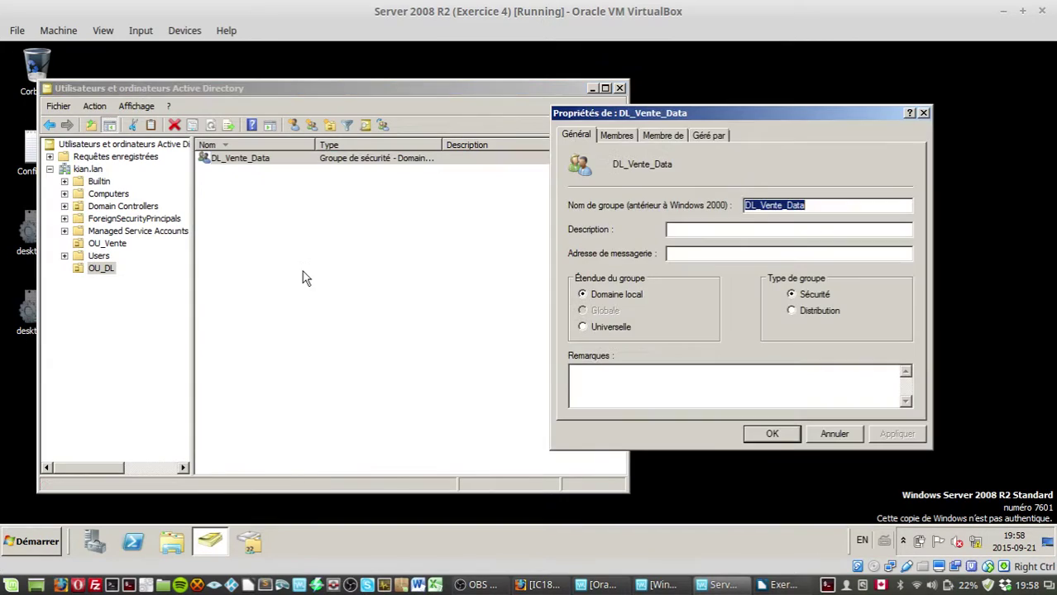
# Step: Add the GL_Vente group as a member of DL_Vente_Data, apply the change and close the properties
pyautogui.click(618, 137)
pyautogui.click(595, 388)
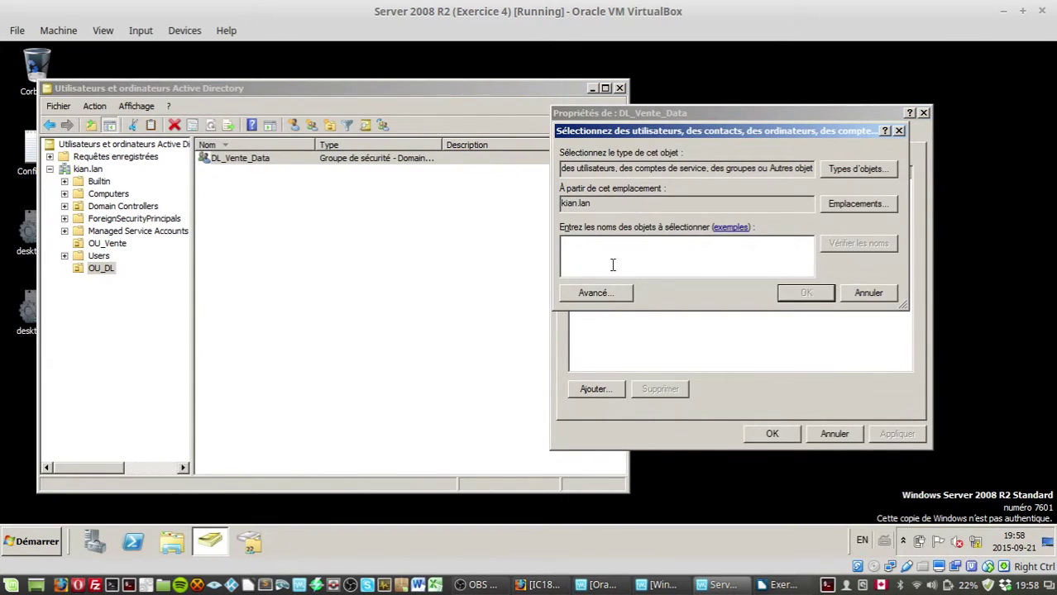
pyautogui.write('GL_')
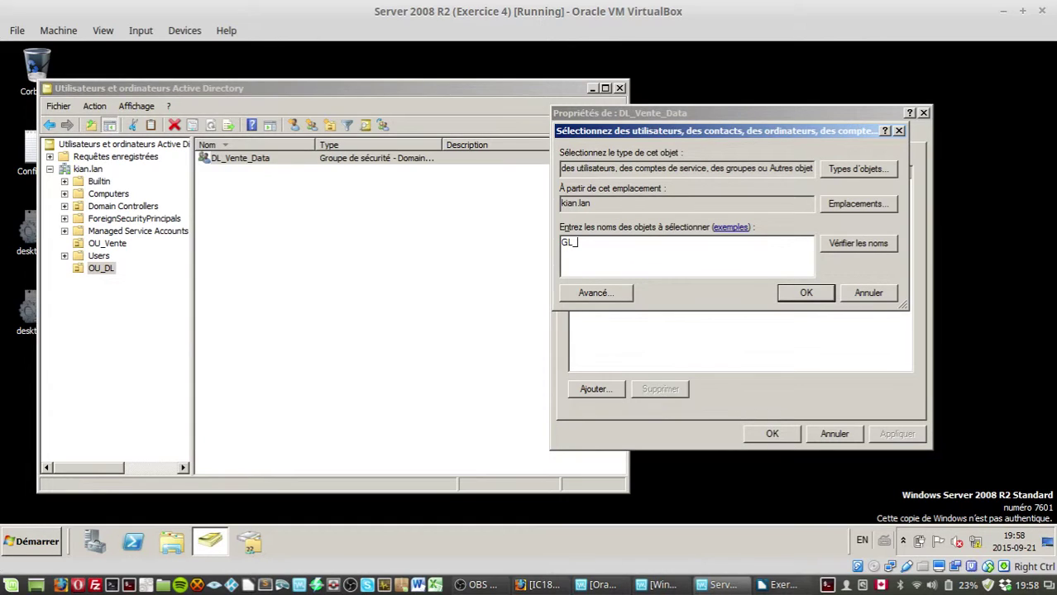
pyautogui.click(833, 246)
pyautogui.click(783, 293)
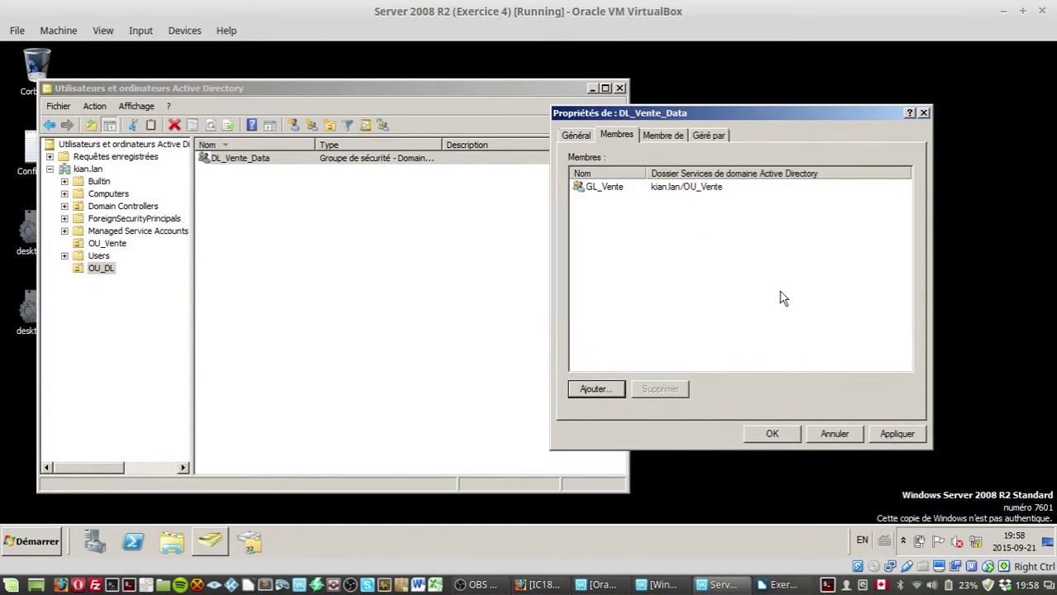
pyautogui.click(895, 435)
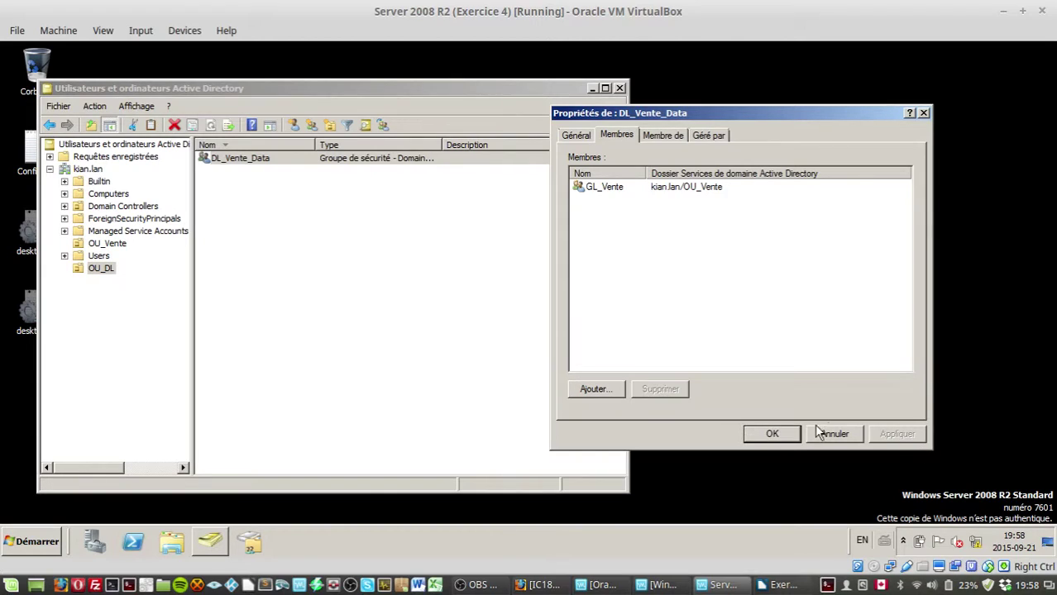
pyautogui.click(773, 435)
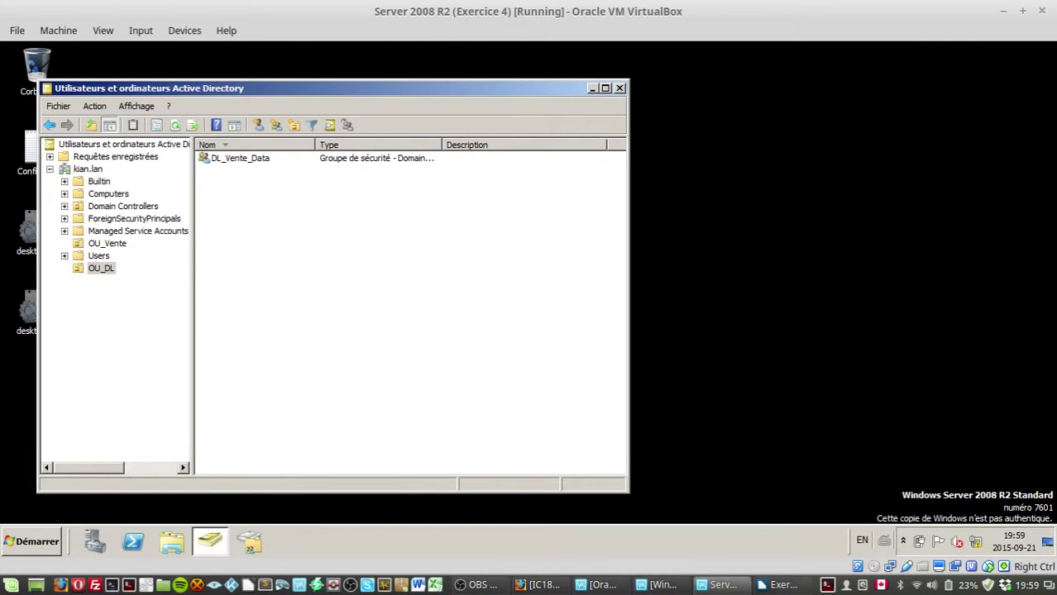
# Step: Switch to Firefox, download PSR_Autoristations_Partage.docx from Exercice 6 on the course page, and show it in the Downloads folder
pyautogui.hotkey('alt', 'Tab')
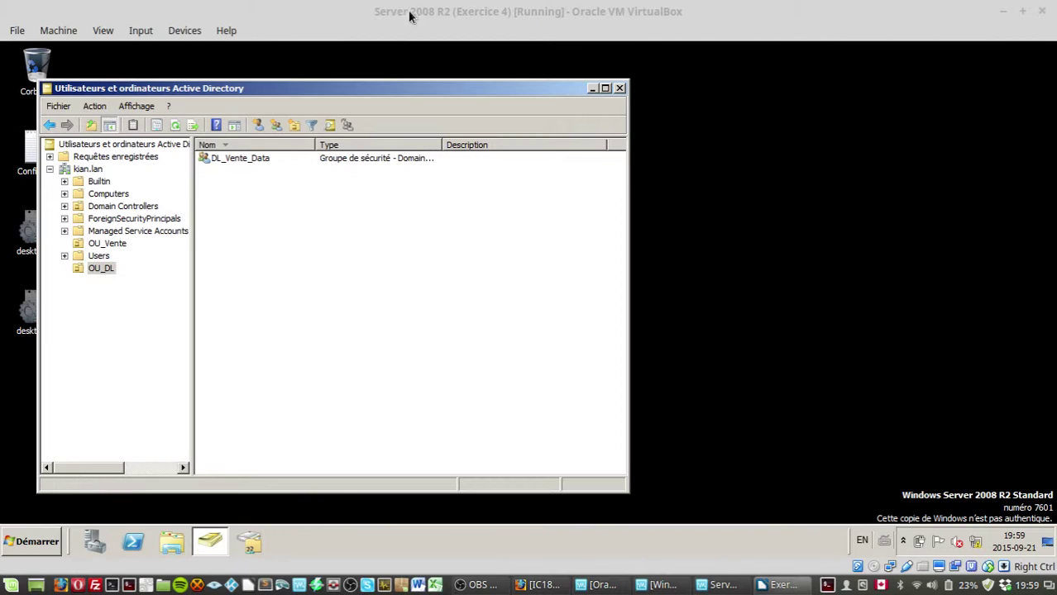
pyautogui.click(542, 586)
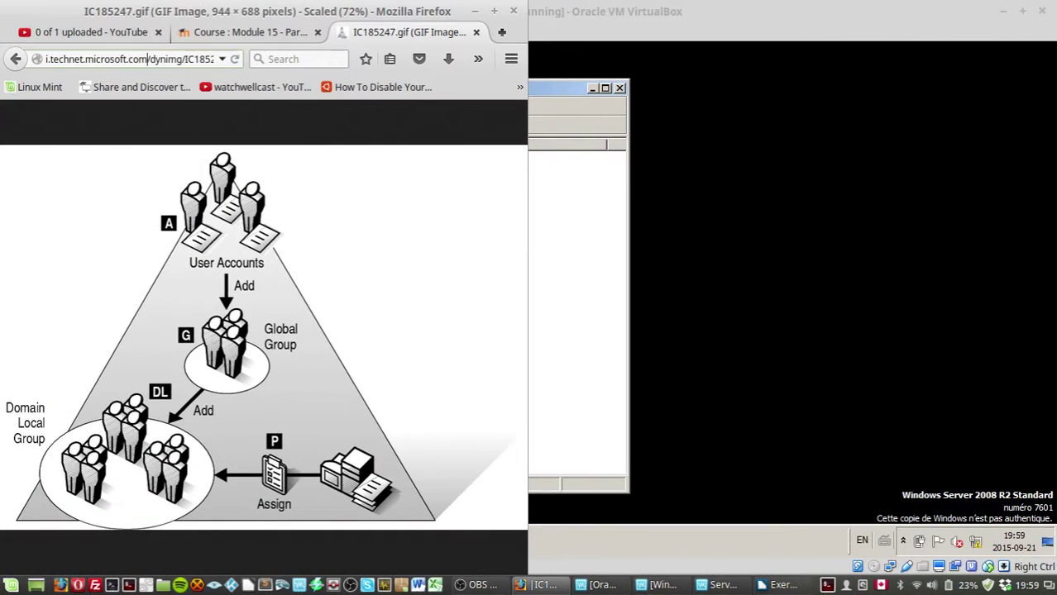
pyautogui.click(263, 35)
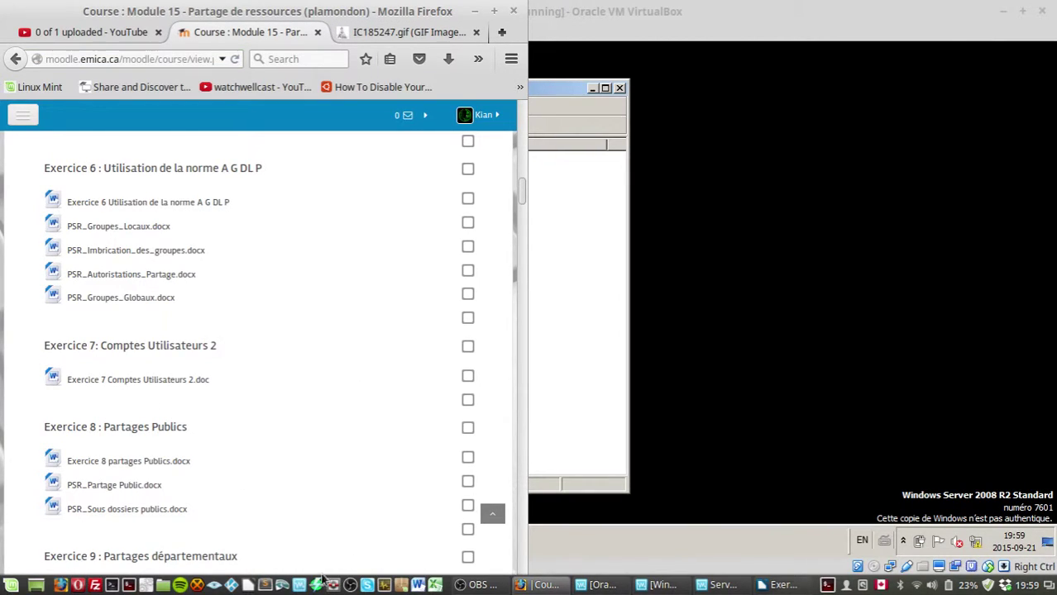
pyautogui.rightClick(140, 281)
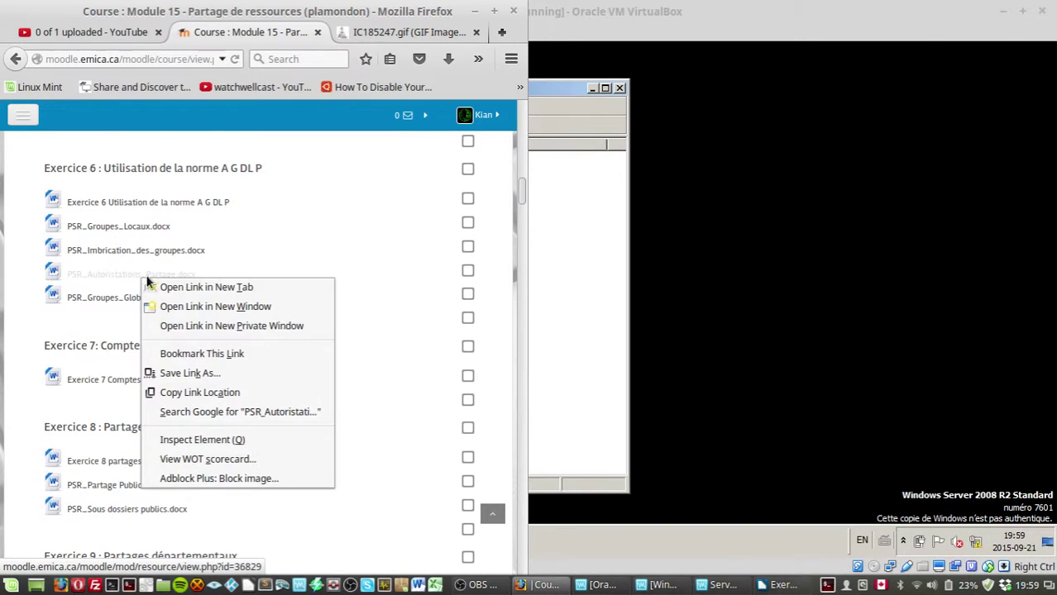
pyautogui.click(173, 285)
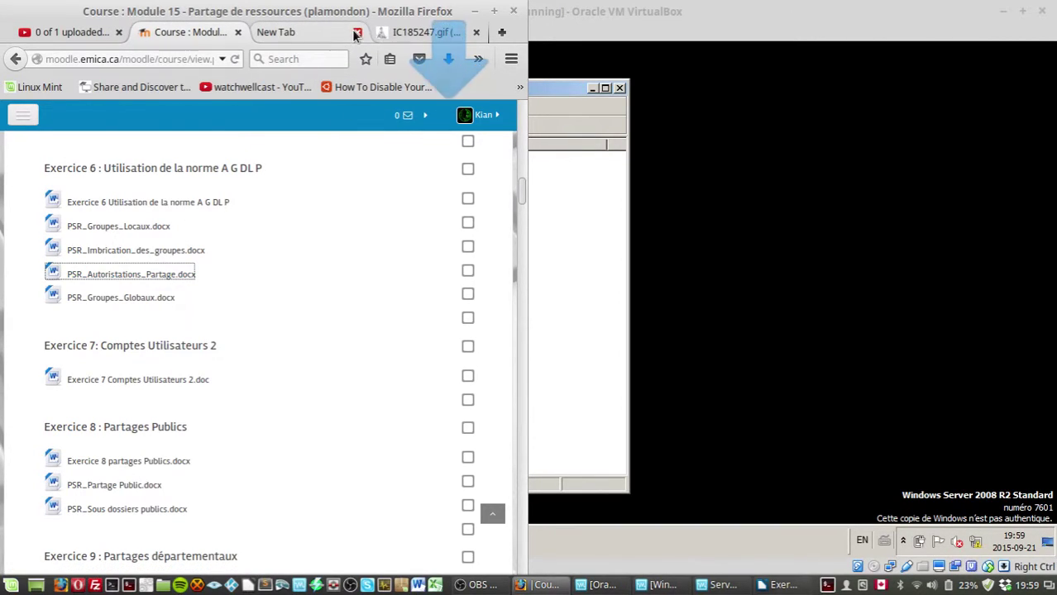
pyautogui.click(437, 110)
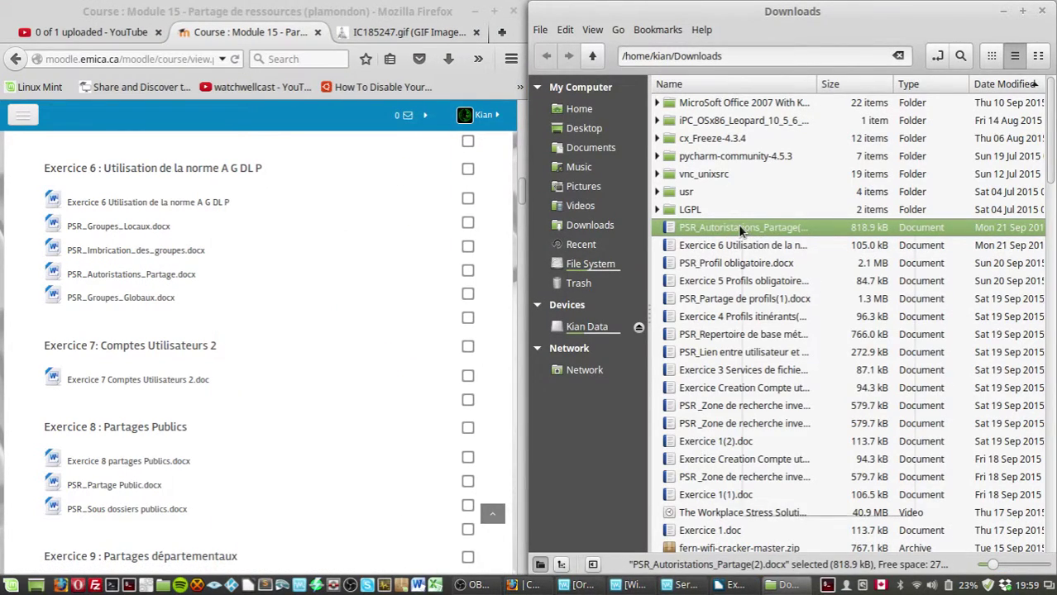
# Step: Open the application chooser for PSR_Autoristations_Partage(2).docx and select Wine Windows Program Loader among the other applications
pyautogui.rightClick(741, 231)
pyautogui.moveTo(910, 266)
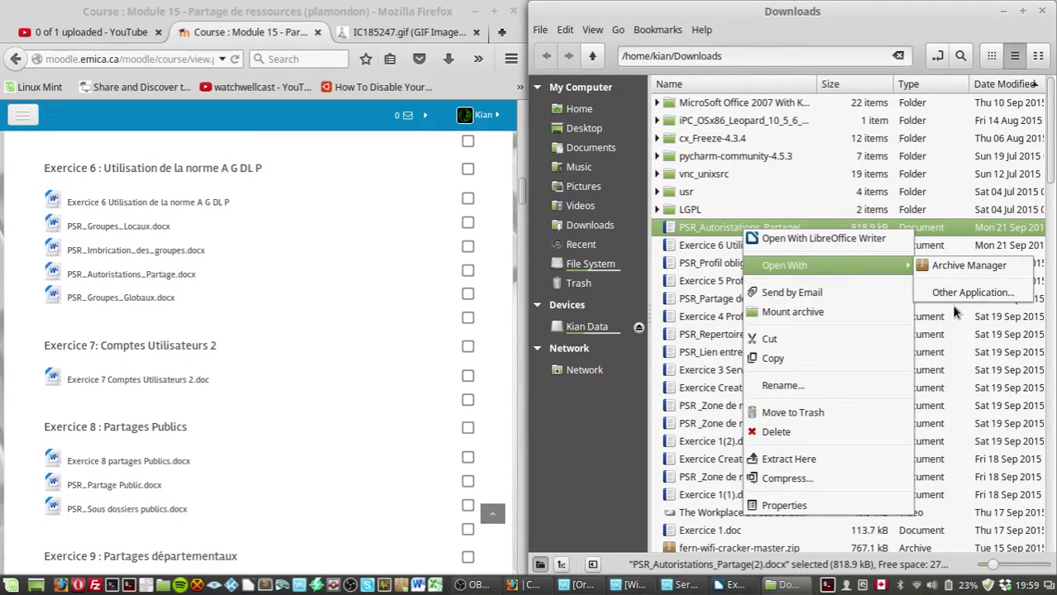
pyautogui.press('Escape')
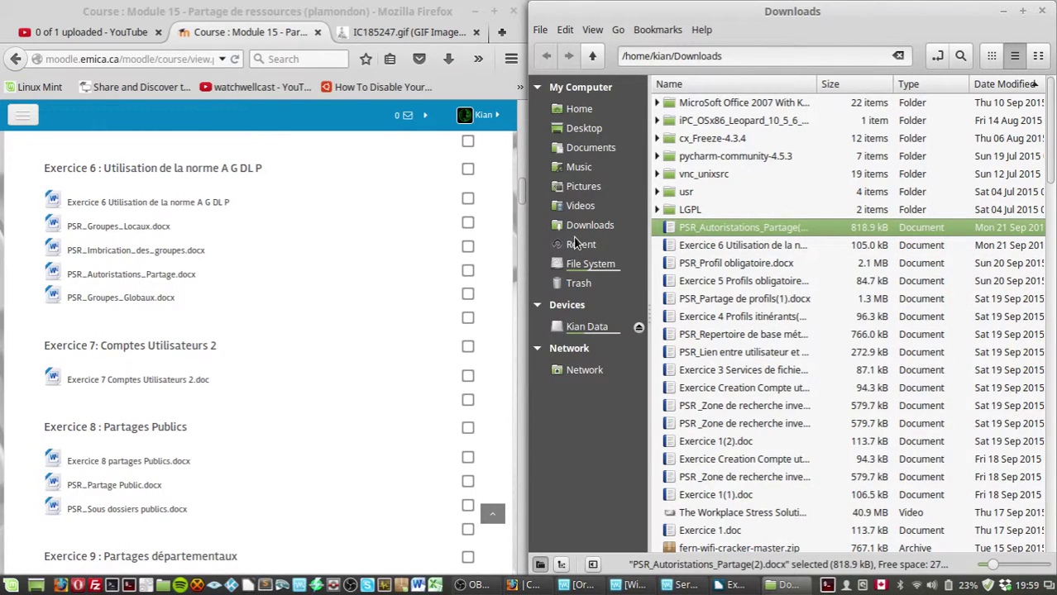
pyautogui.doubleClick(723, 230)
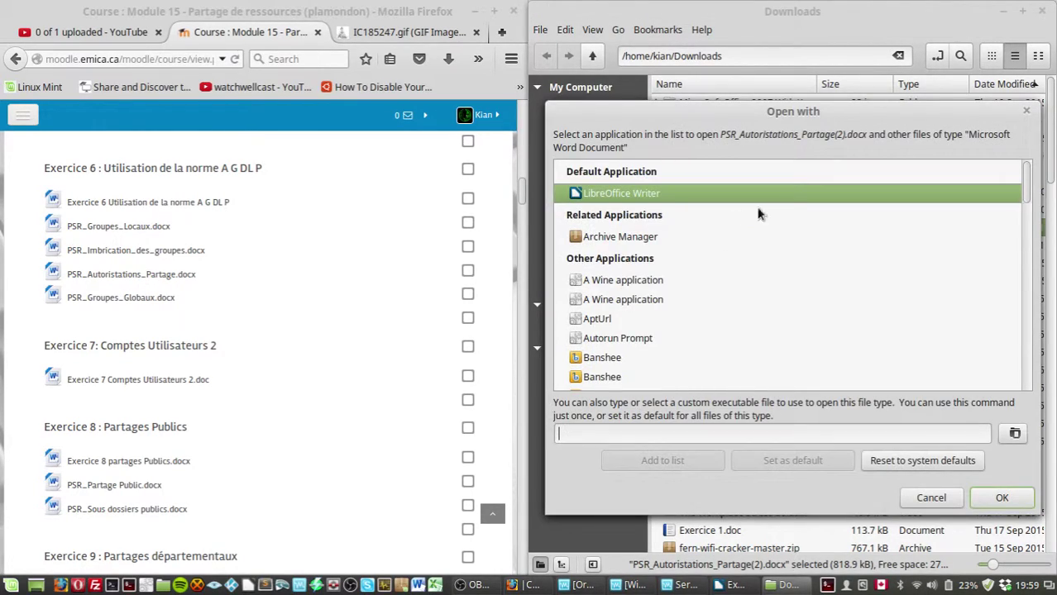
pyautogui.scroll(-10, 636, 363)
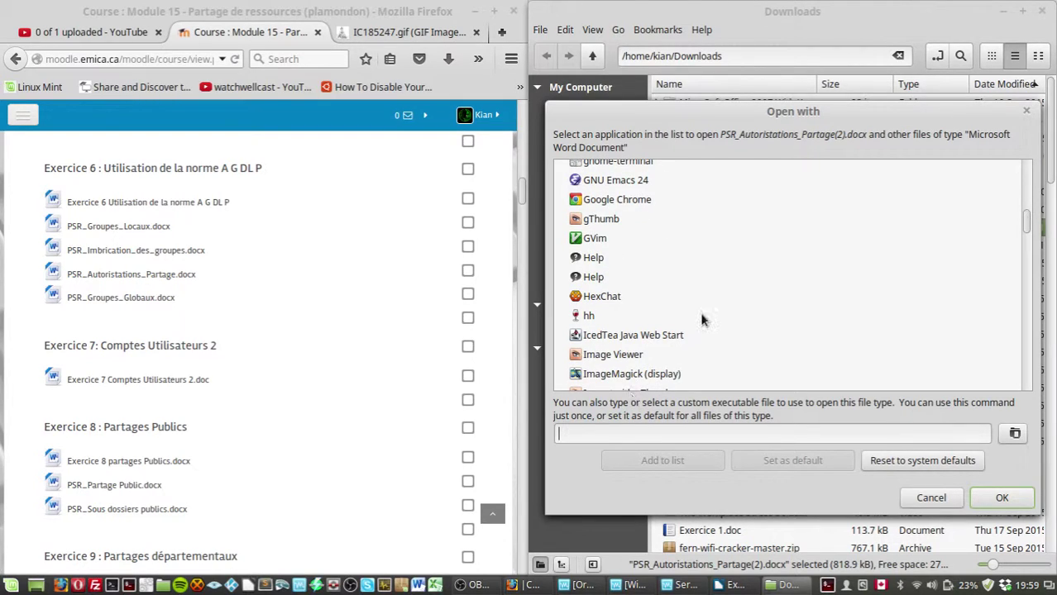
pyautogui.scroll(-8, 700, 318)
pyautogui.scroll(-15, 700, 319)
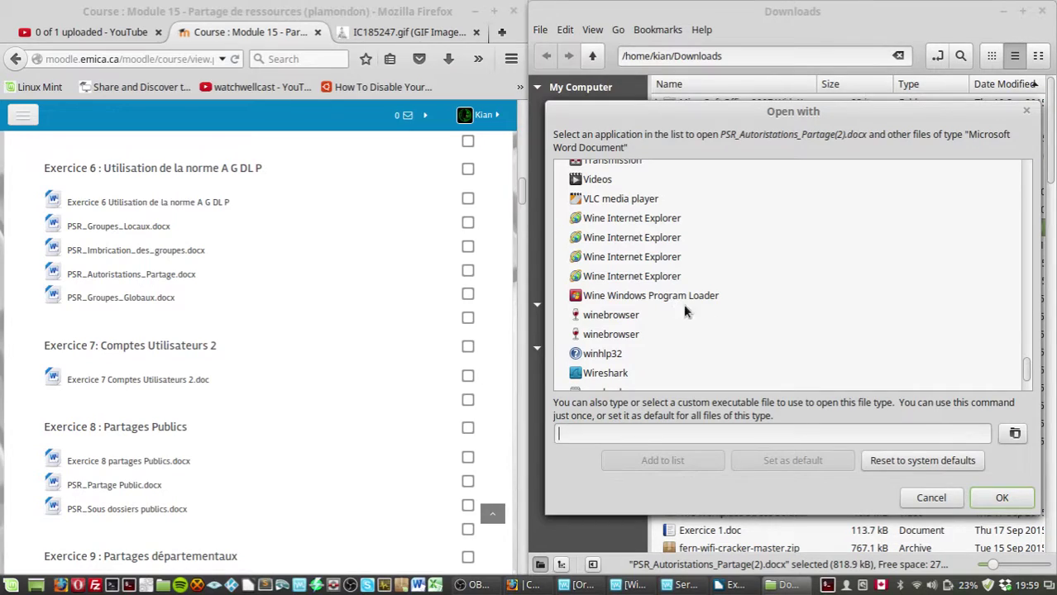
pyautogui.click(659, 300)
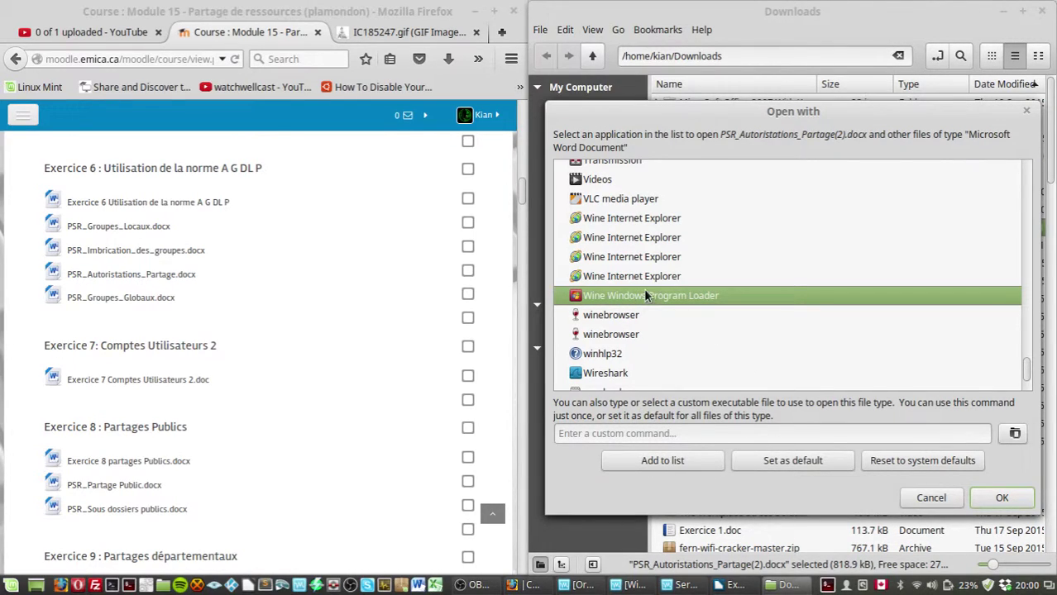
# Step: Search the system's installed applications for "word" and add a Microsoft Word 2010 launcher to the desktop
pyautogui.click(12, 585)
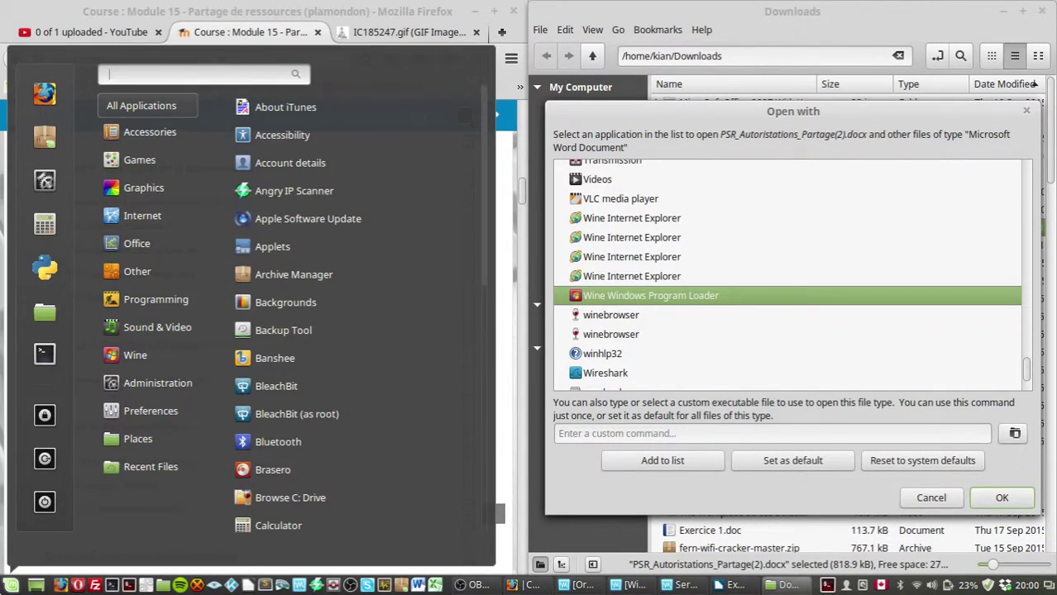
pyautogui.write('word')
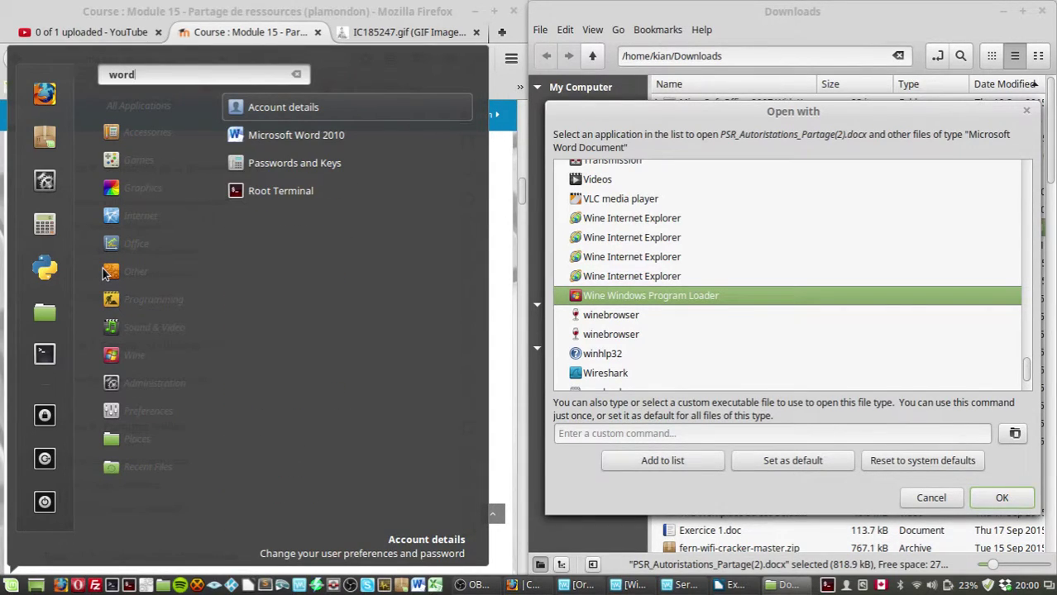
pyautogui.rightClick(278, 137)
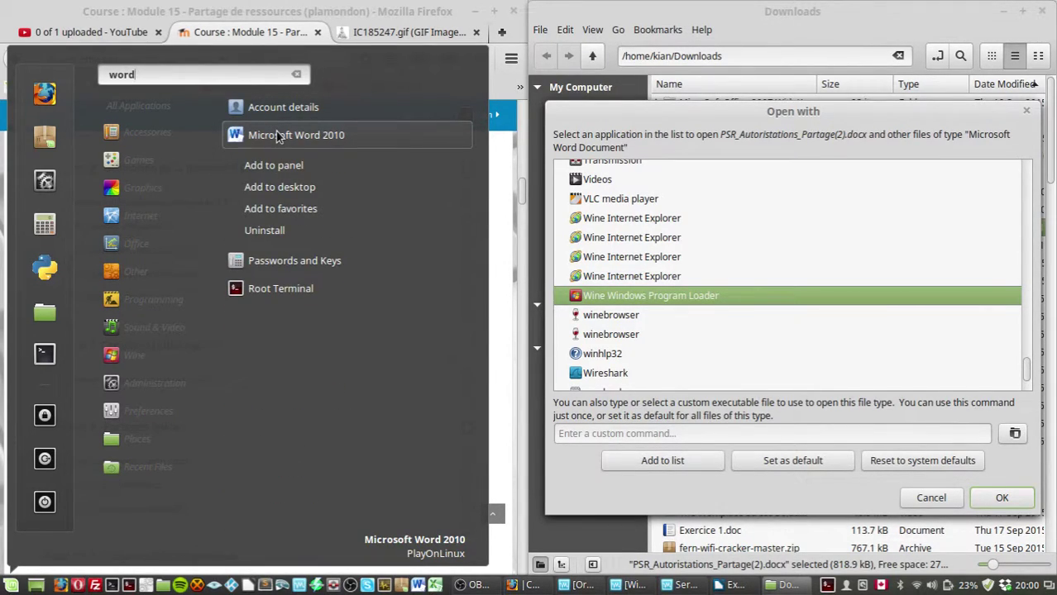
pyautogui.click(267, 189)
# Step: Show the desktop, copy the full launch command from the Microsoft Word 2010 launcher's properties, and close the properties
pyautogui.click(36, 584)
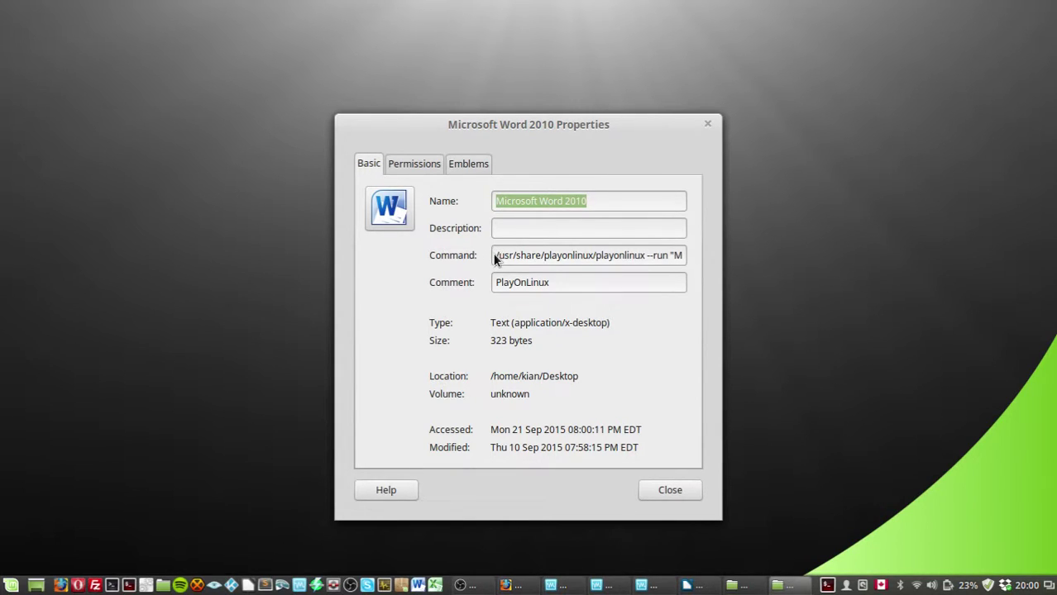
pyautogui.moveTo(495, 256); pyautogui.dragTo(698, 250)
pyautogui.press('Home')
pyautogui.hotkey('ctrl', 'a')
pyautogui.hotkey('ctrl', 'c')
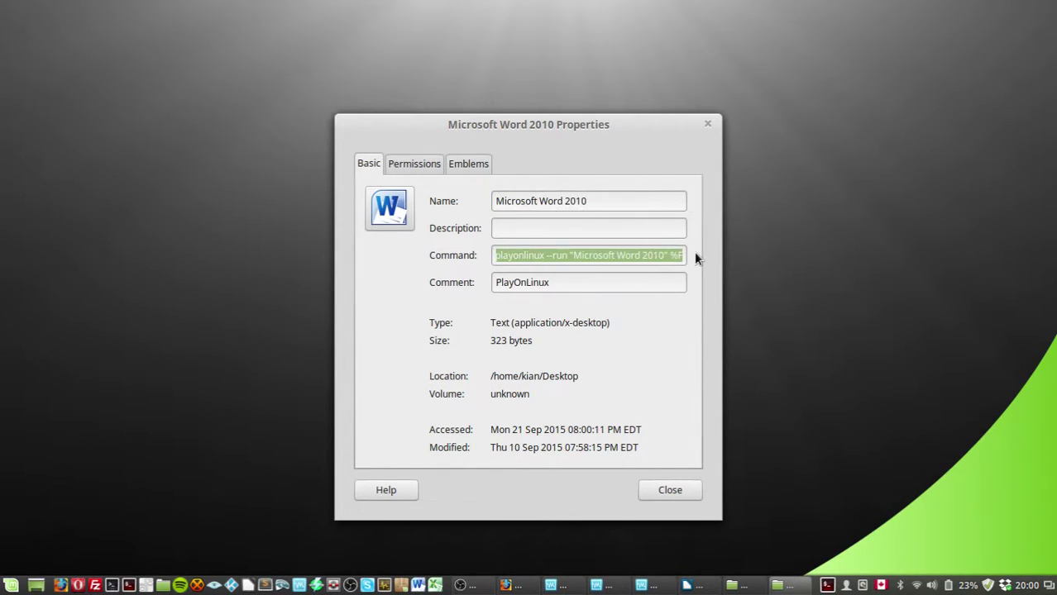
pyautogui.click(670, 491)
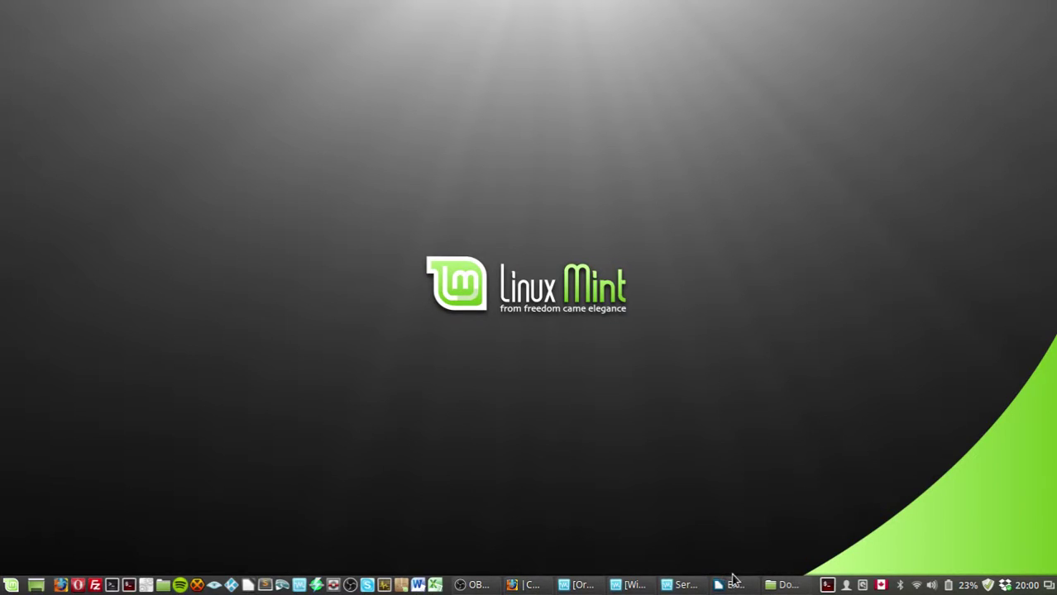
# Step: Return to the application chooser, paste /usr/share/playonlinux/playonlinux --run "Microsoft Word 2010" %F as custom command, and make it the default for Word documents
pyautogui.click(764, 587)
pyautogui.click(671, 433)
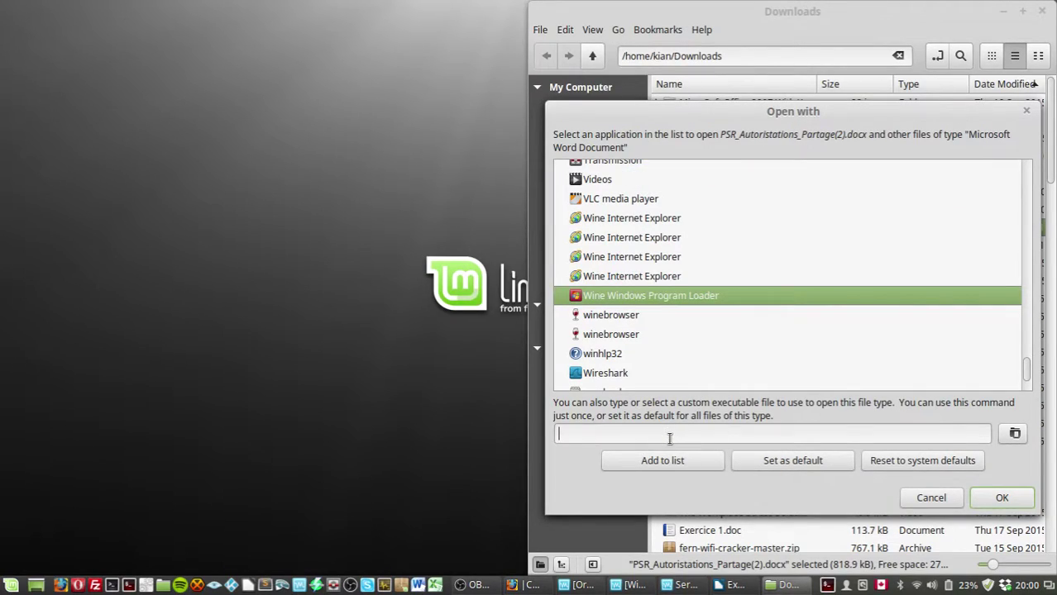
pyautogui.hotkey('ctrl', 'v')
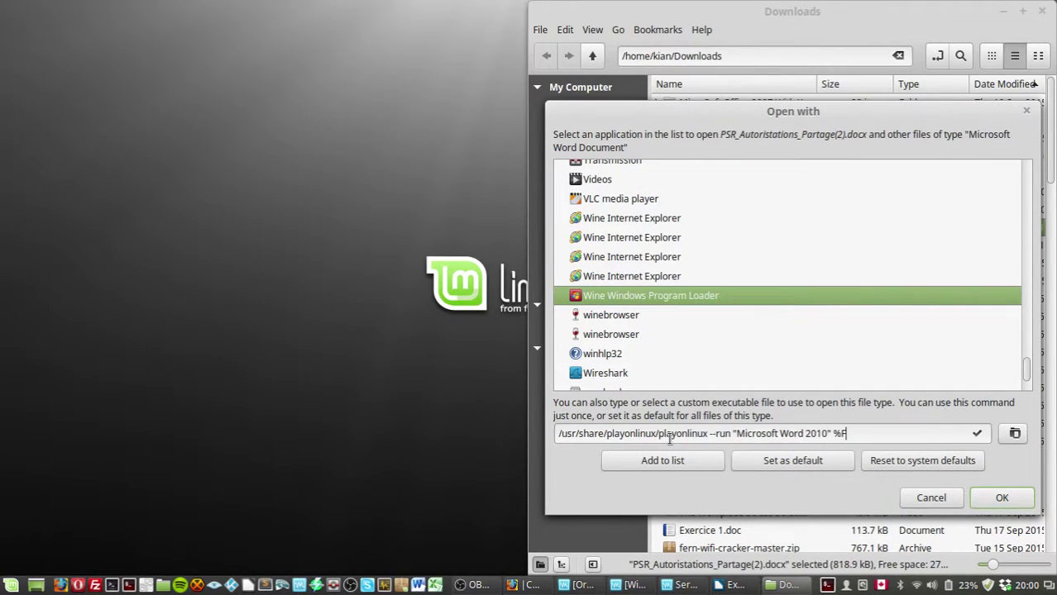
pyautogui.click(775, 461)
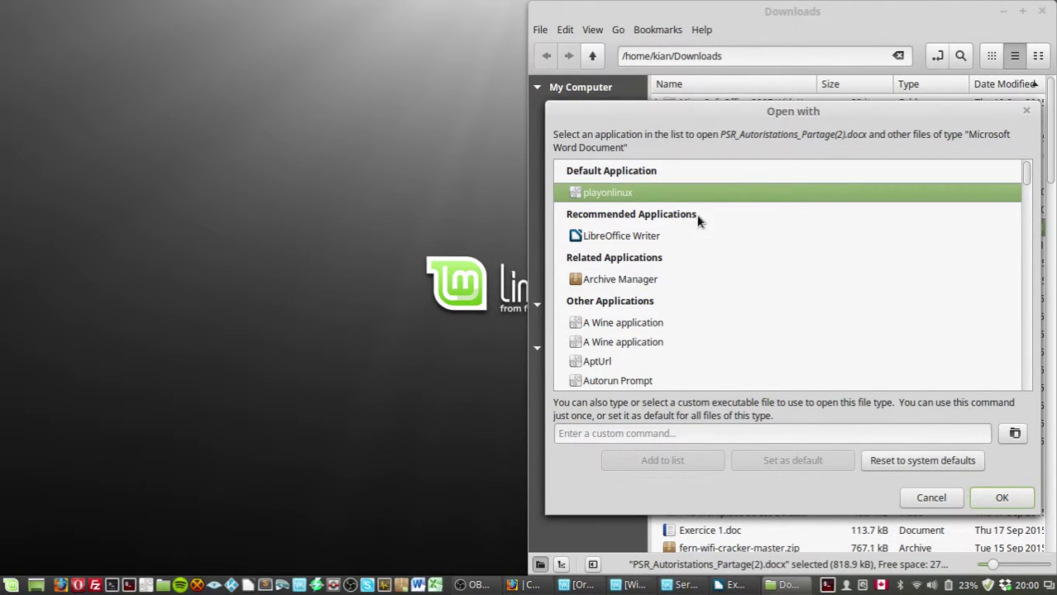
pyautogui.click(1000, 497)
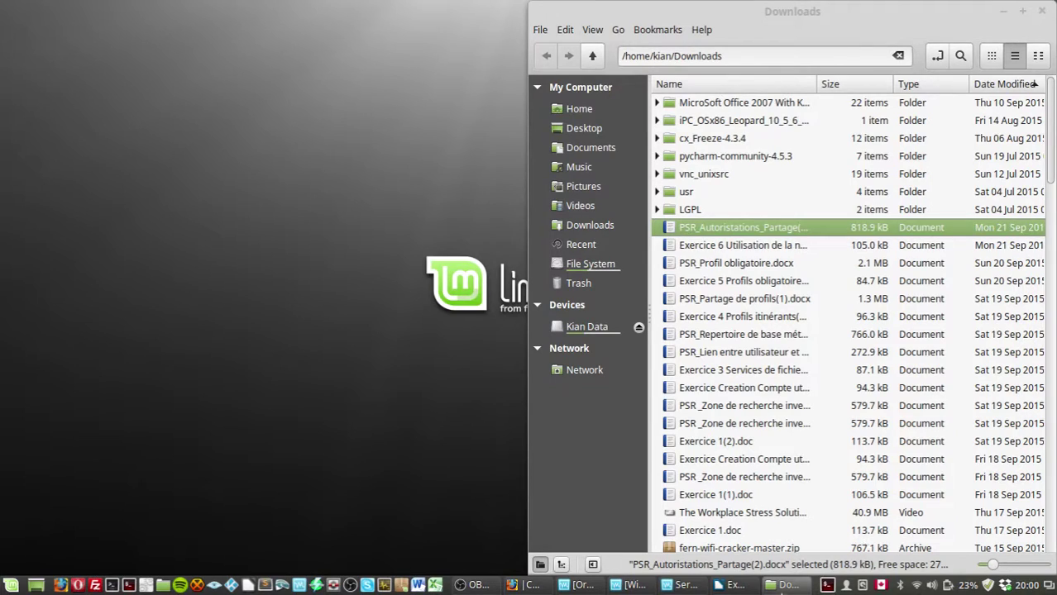
# Step: Open PSR_Autoristations_Partage(2).docx with playonlinux, maximize Microsoft Word, and review the first instruction about Gestion du partage et du stockage
pyautogui.rightClick(715, 229)
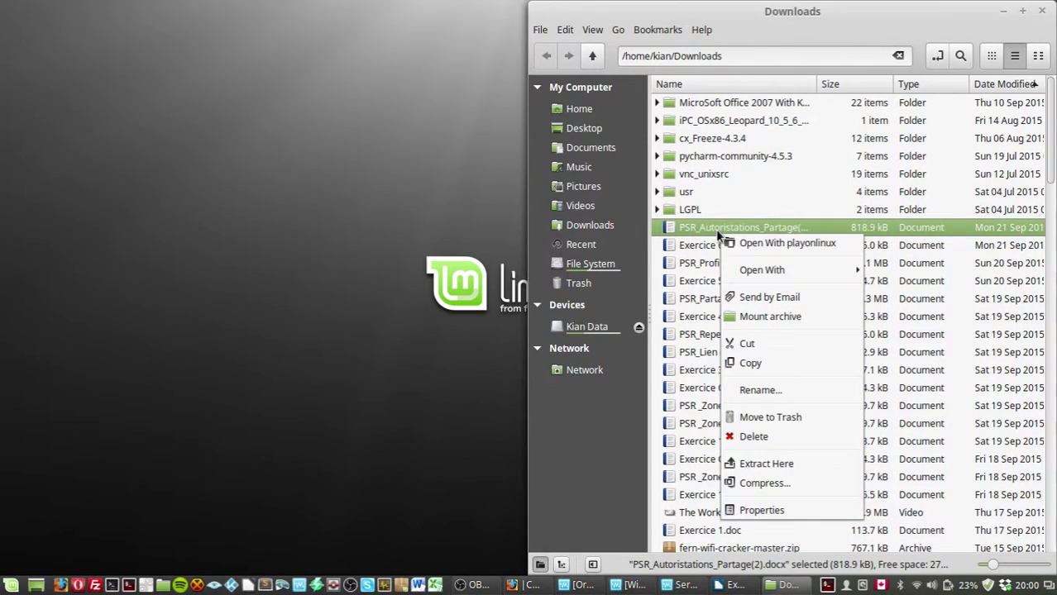
pyautogui.click(750, 250)
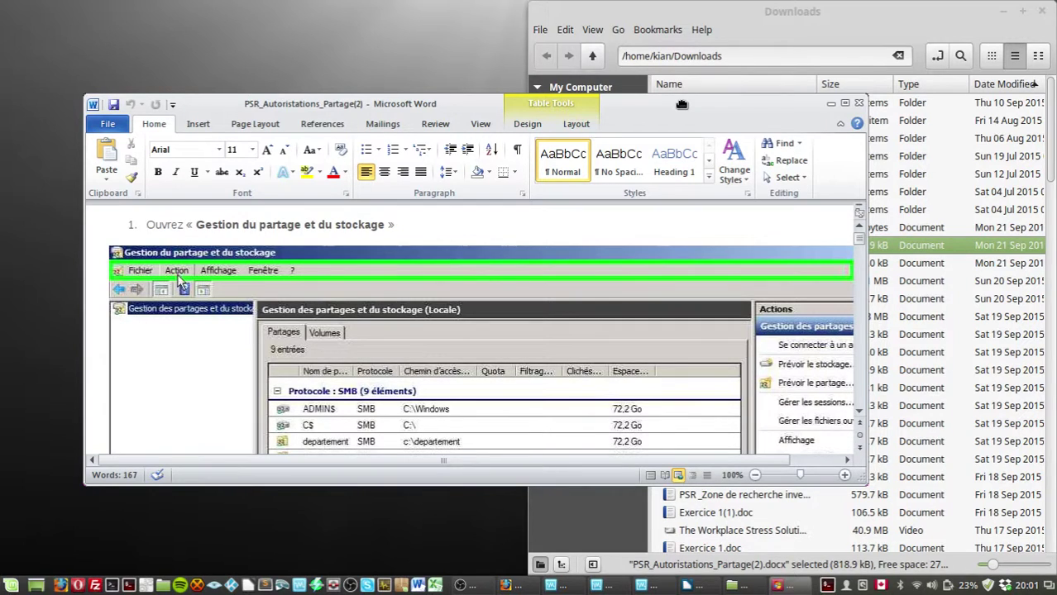
pyautogui.doubleClick(681, 103)
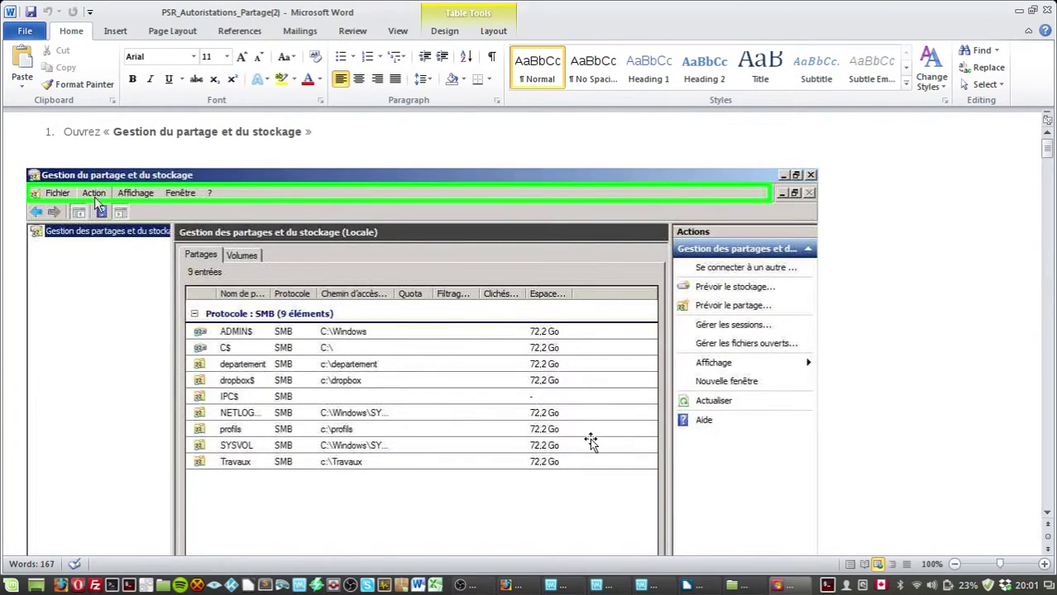
pyautogui.scroll(-3, 589, 442)
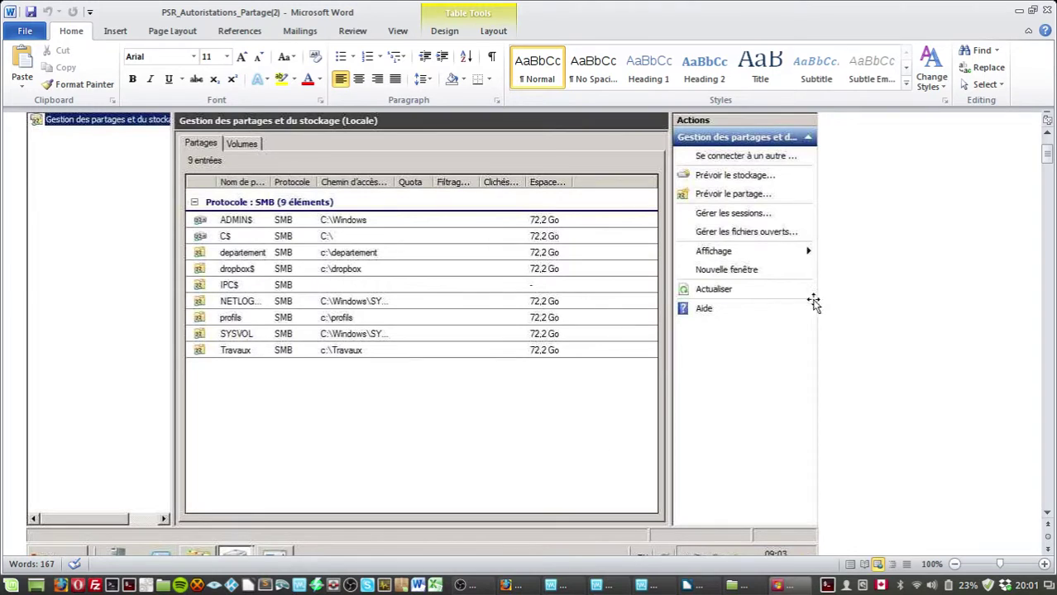
pyautogui.scroll(-5, 691, 301)
pyautogui.scroll(8, 690, 416)
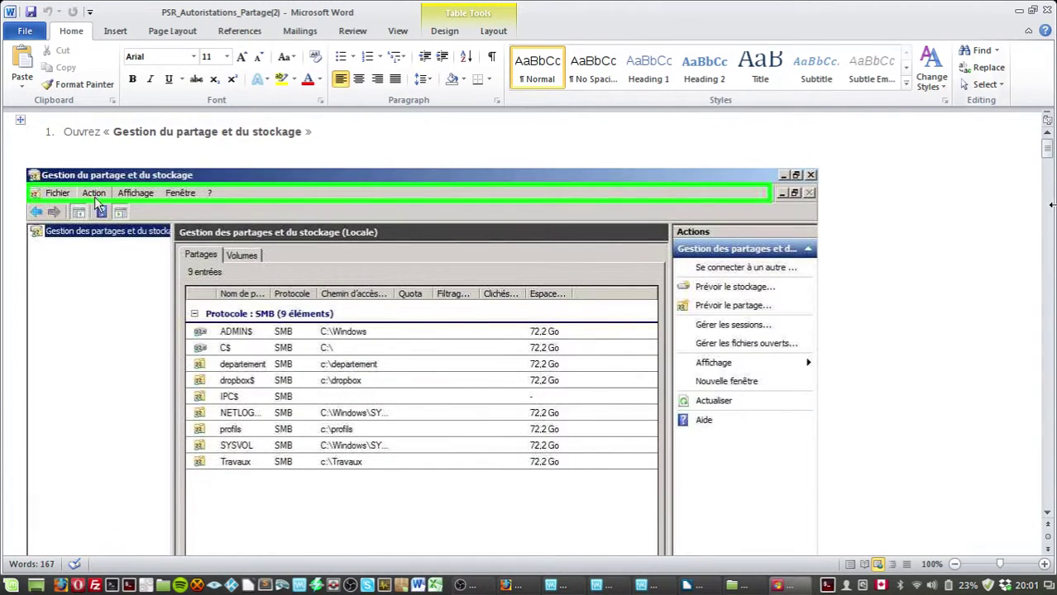
# Step: Restore the Word window to its smaller size, move it off the visible desktop, and close the Downloads folder
pyautogui.doubleClick(602, 20)
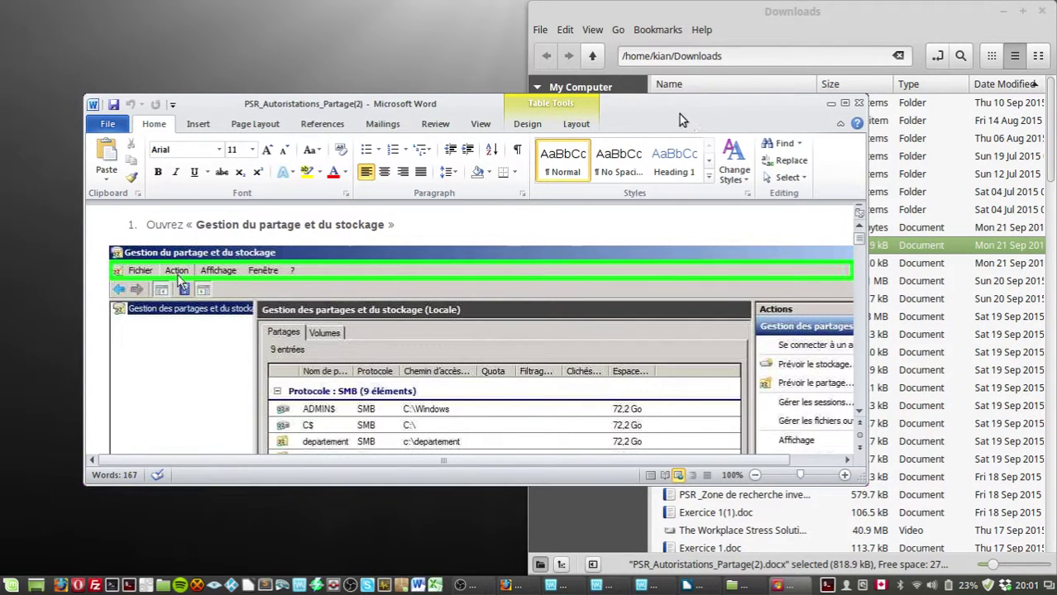
pyautogui.moveTo(678, 114); pyautogui.dragTo(773, 457)
pyautogui.moveTo(742, 494); pyautogui.dragTo(769, 0)
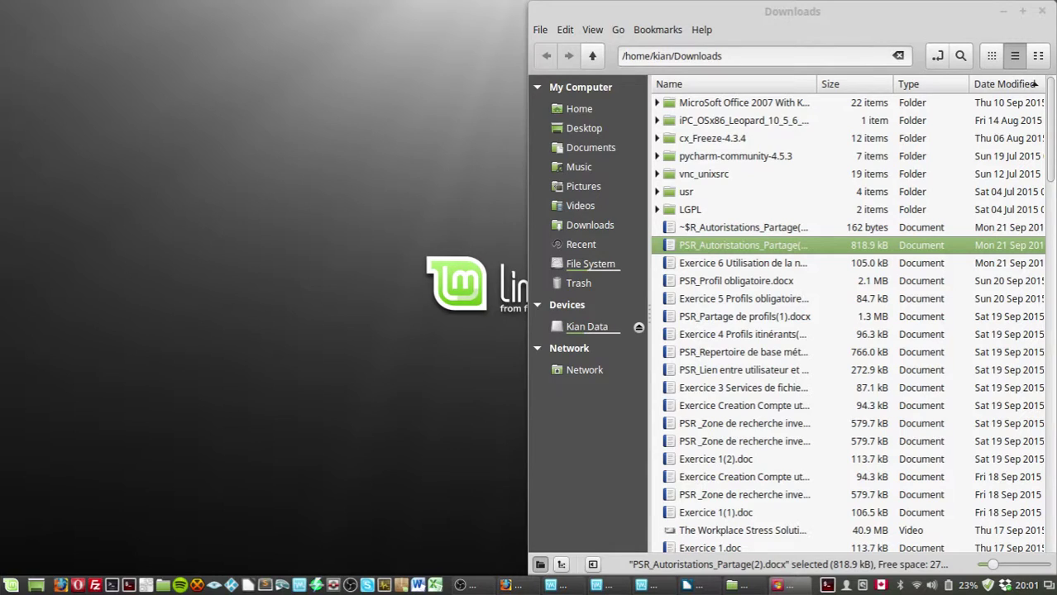
pyautogui.click(1040, 11)
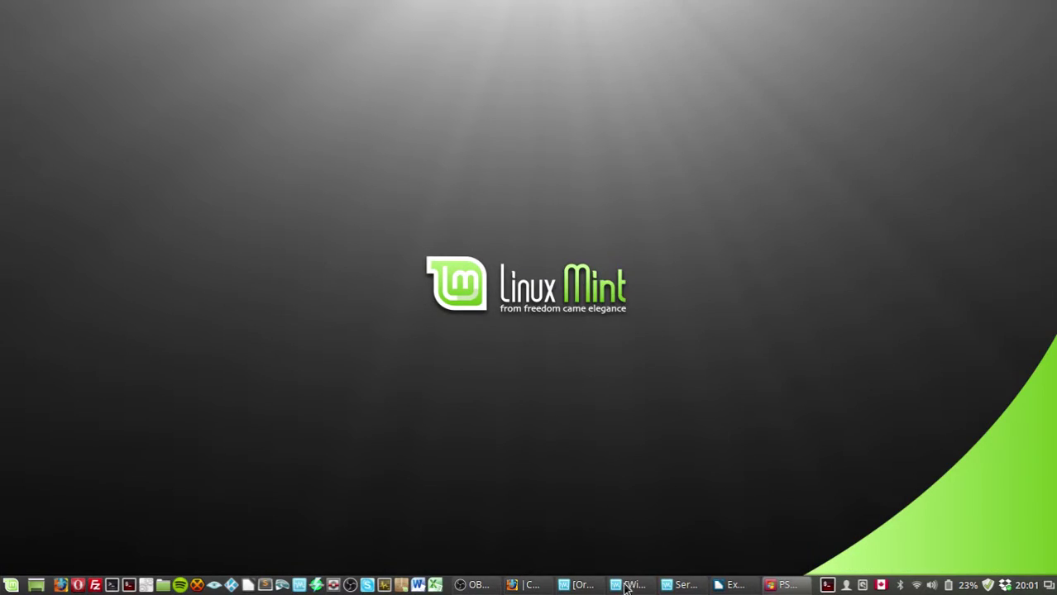
# Step: Switch to the Server 2008 R2 virtual machine, check the members of DL_Vente_Data, and close the Active Directory console
pyautogui.click(670, 586)
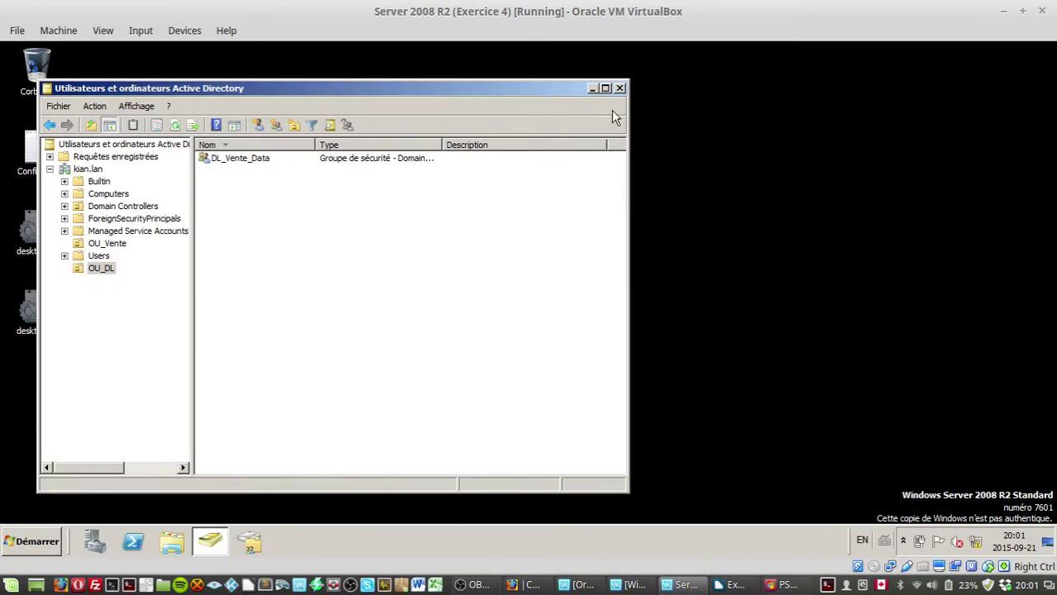
pyautogui.doubleClick(250, 168)
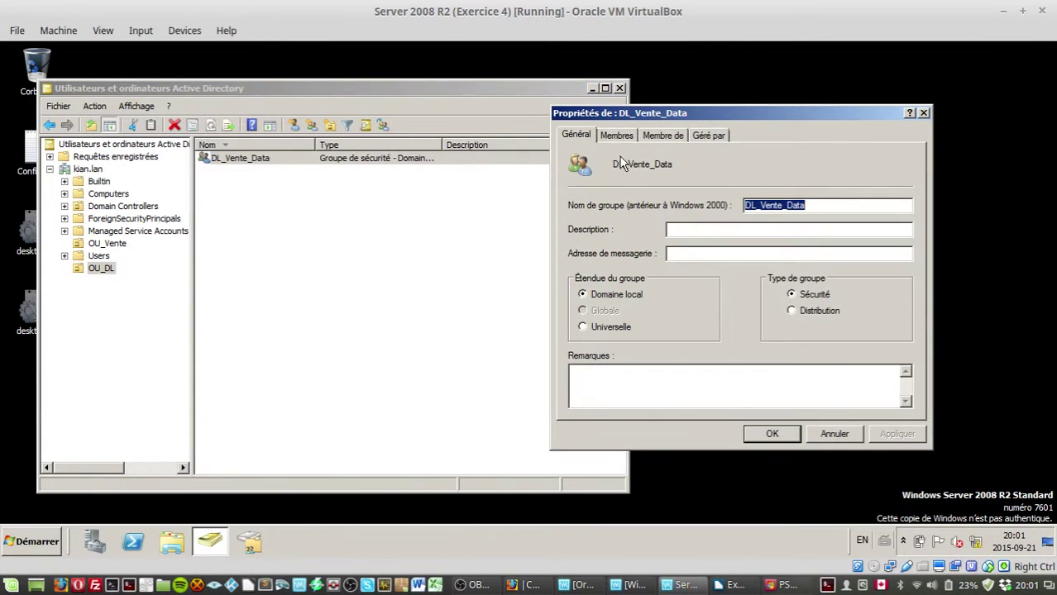
pyautogui.click(620, 136)
pyautogui.click(769, 433)
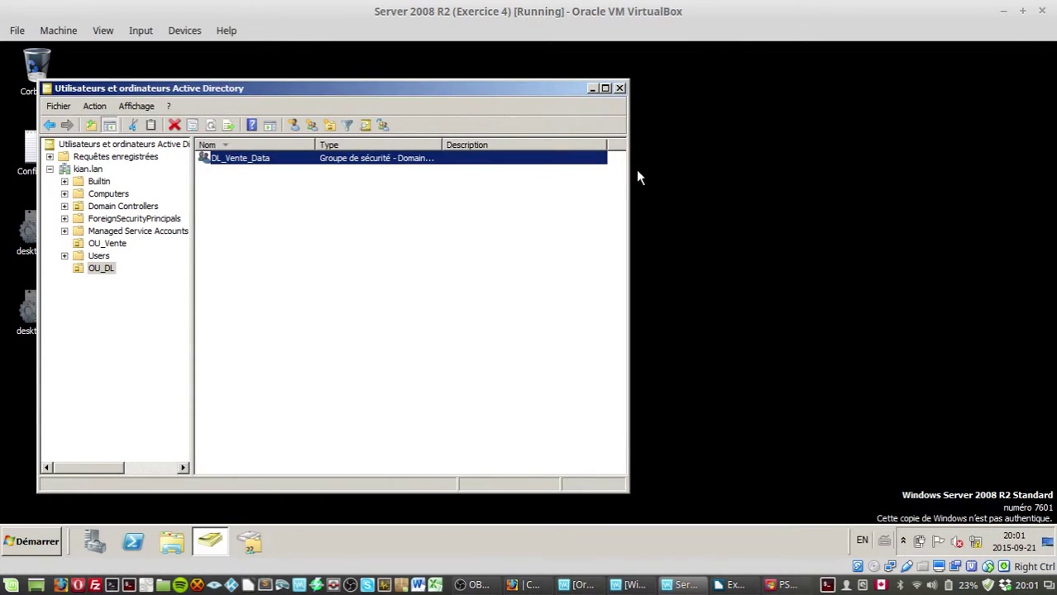
pyautogui.click(620, 87)
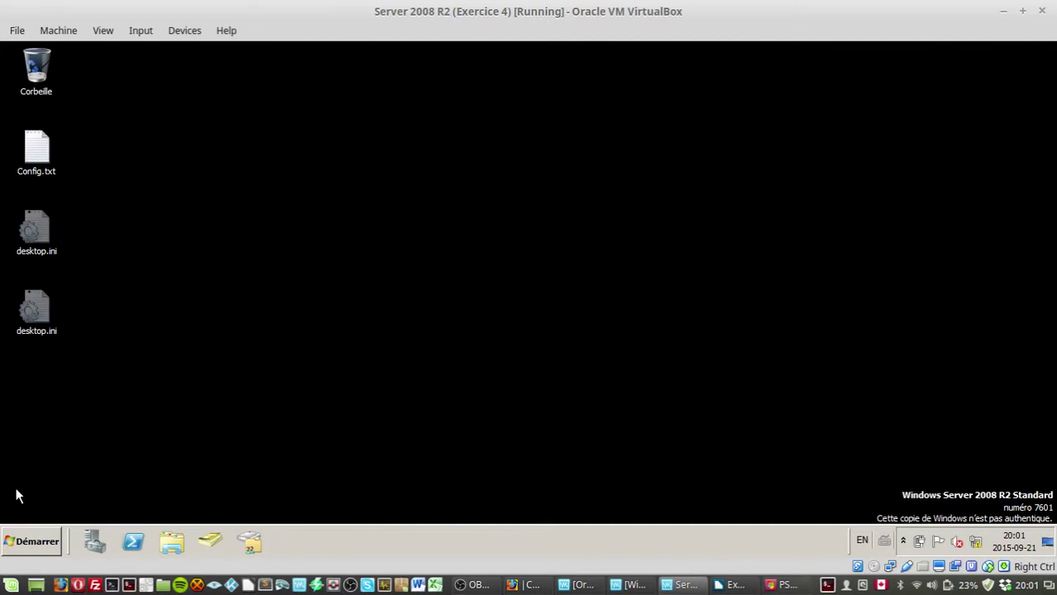
# Step: Search the server's programs for "Gestion" and open Gestion du partage et du stockage
pyautogui.click(14, 542)
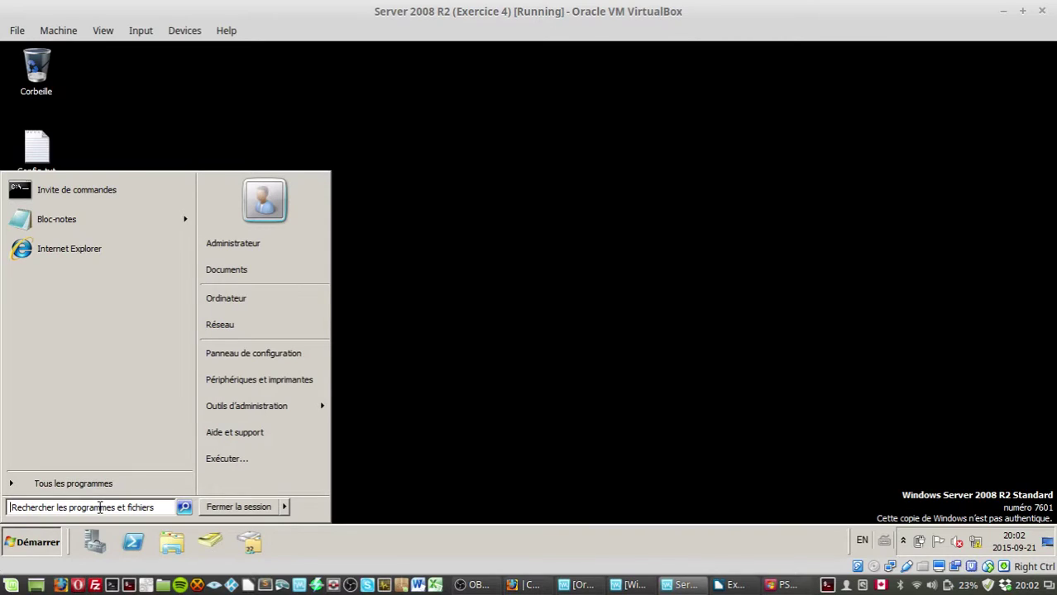
pyautogui.write('Gestion')
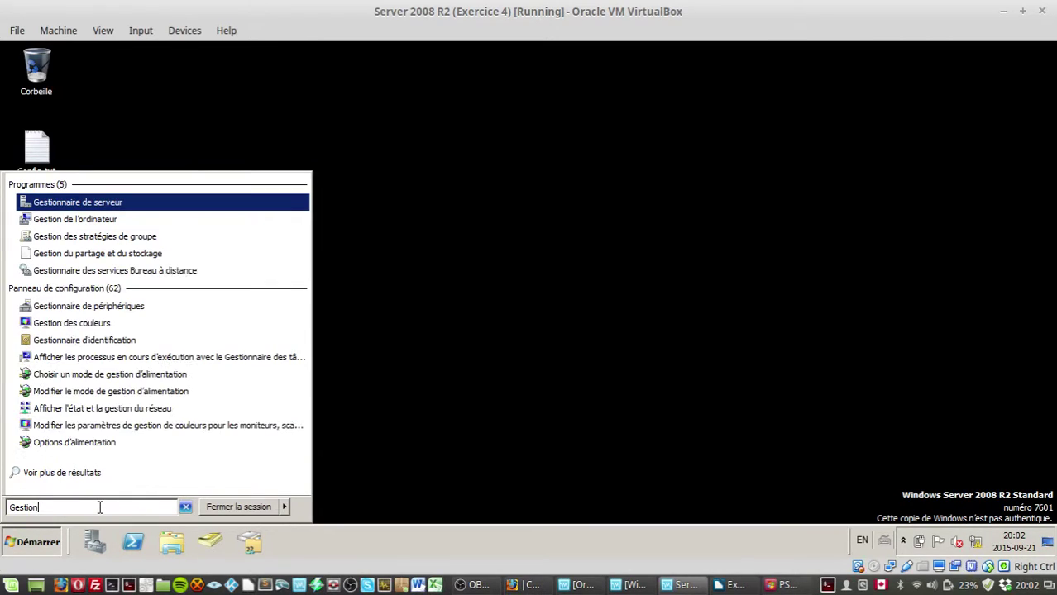
pyautogui.press('Down')
pyautogui.press('Down')
pyautogui.press('Down')
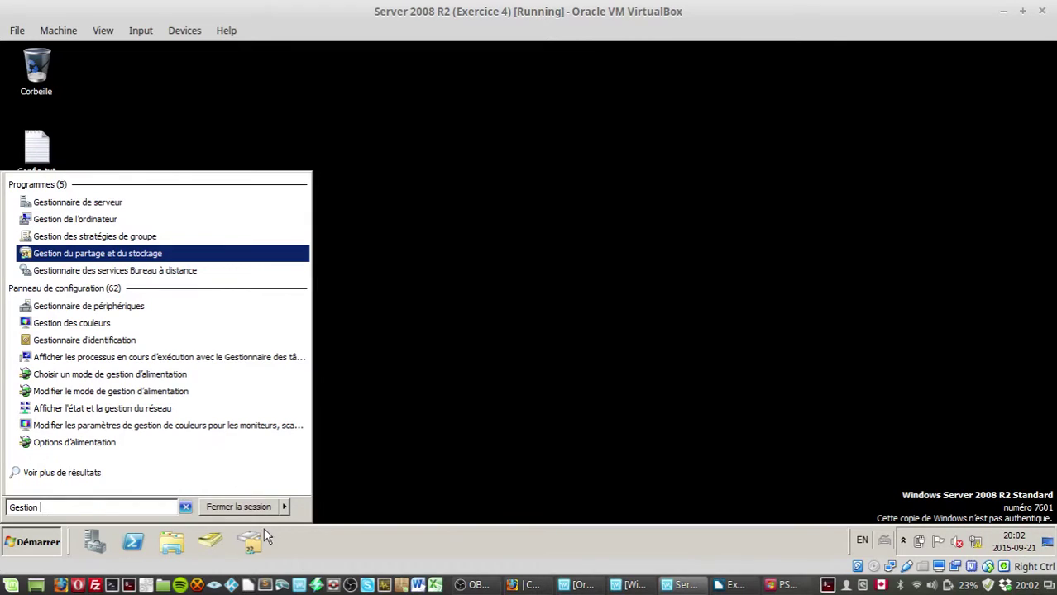
pyautogui.click(133, 254)
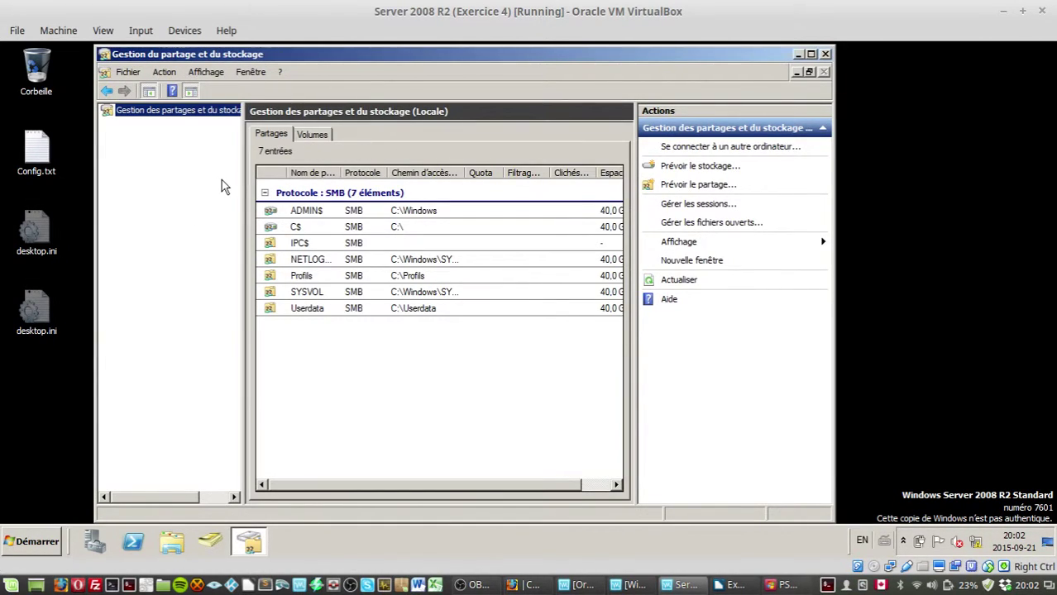
# Step: Start the wizard that provisions a new shared folder on the server
pyautogui.click(166, 73)
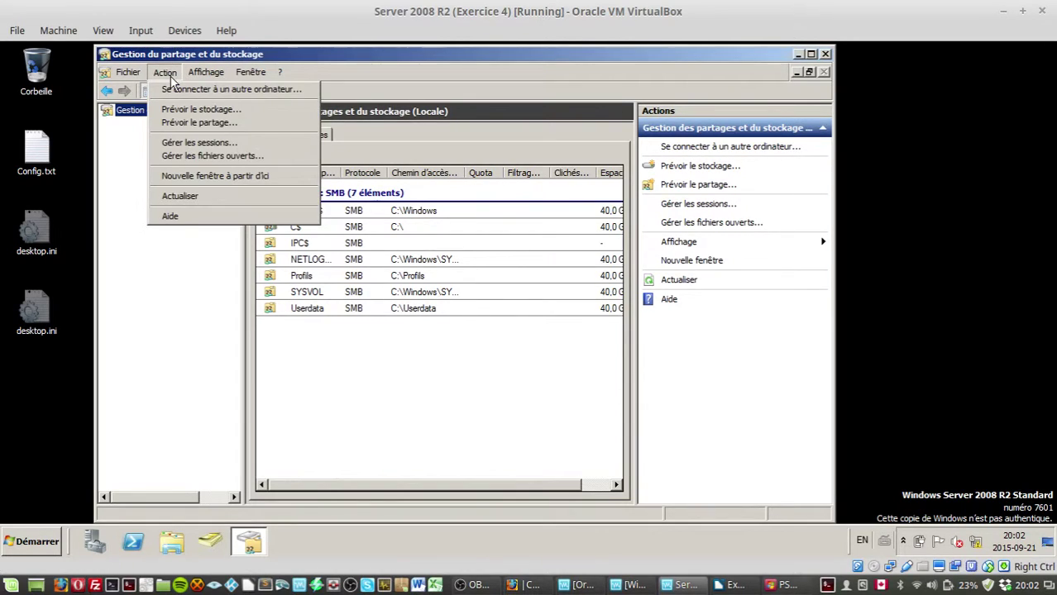
pyautogui.click(184, 124)
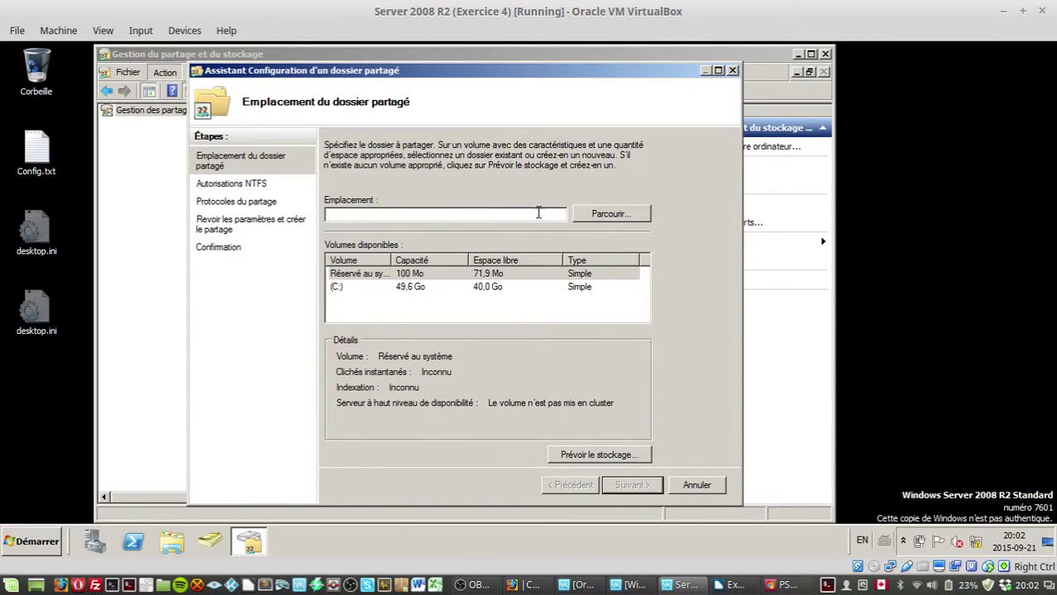
pyautogui.click(637, 212)
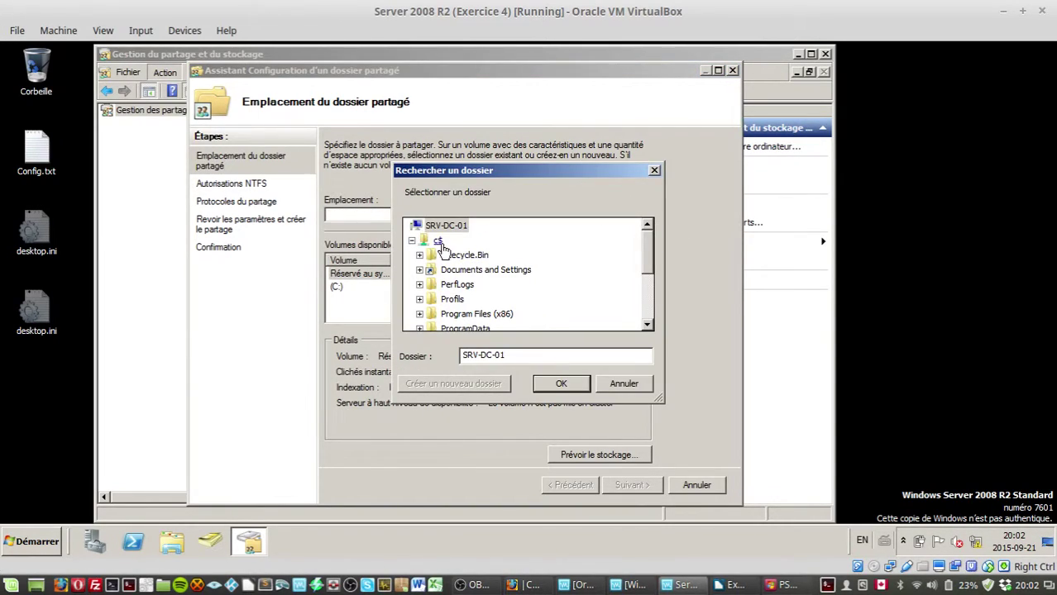
pyautogui.scroll(-3, 649, 273)
pyautogui.scroll(3, 609, 236)
pyautogui.click(625, 383)
# Step: Set the shared folder location to C:\Data, agree to create the folder, and choose to modify its NTFS permissions
pyautogui.click(385, 215)
pyautogui.write('C:')
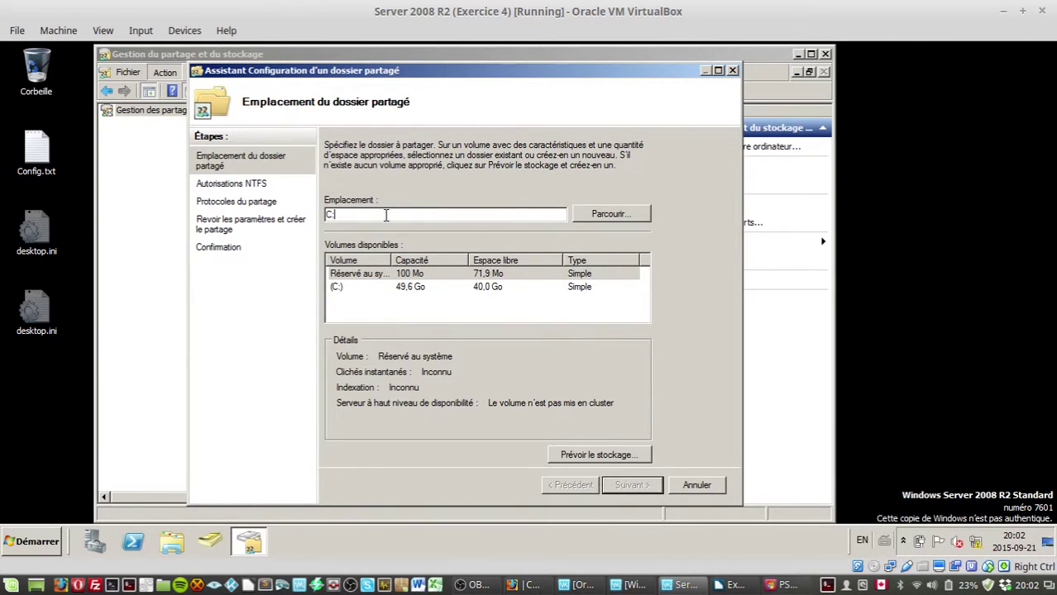
pyautogui.write('\\Data')
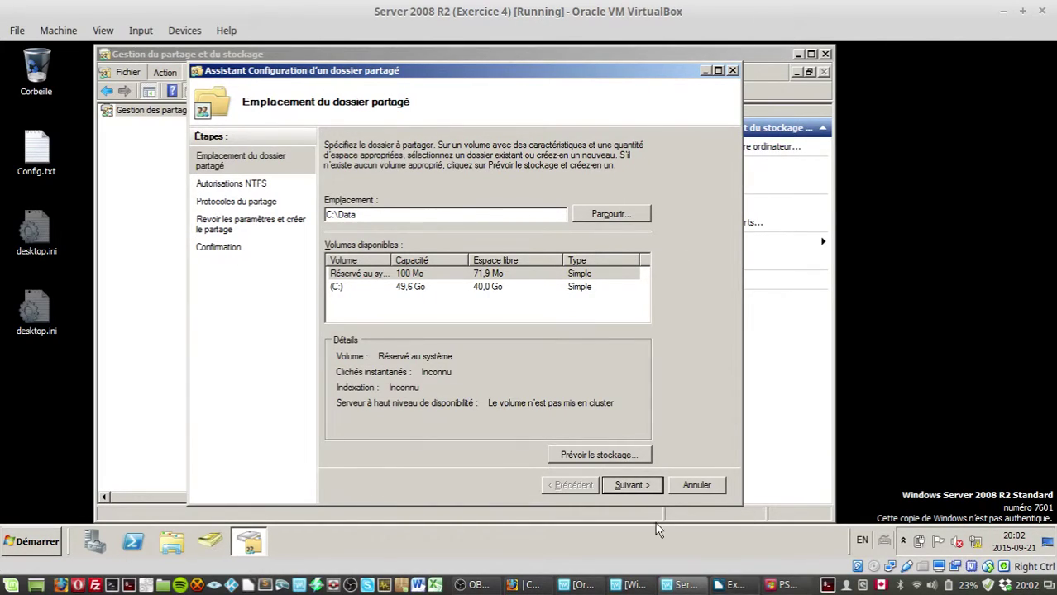
pyautogui.click(631, 485)
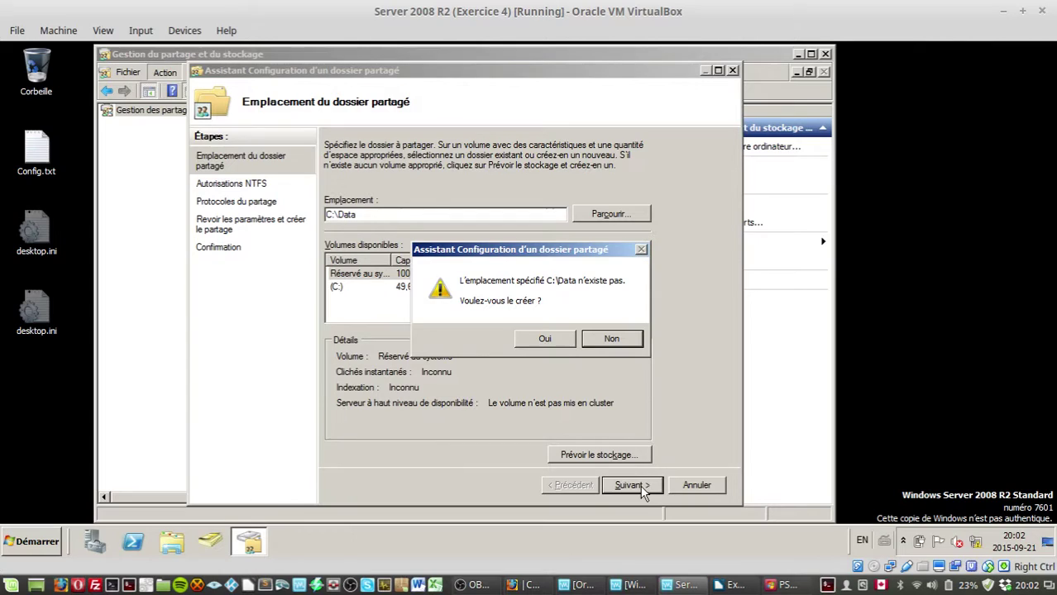
pyautogui.click(542, 343)
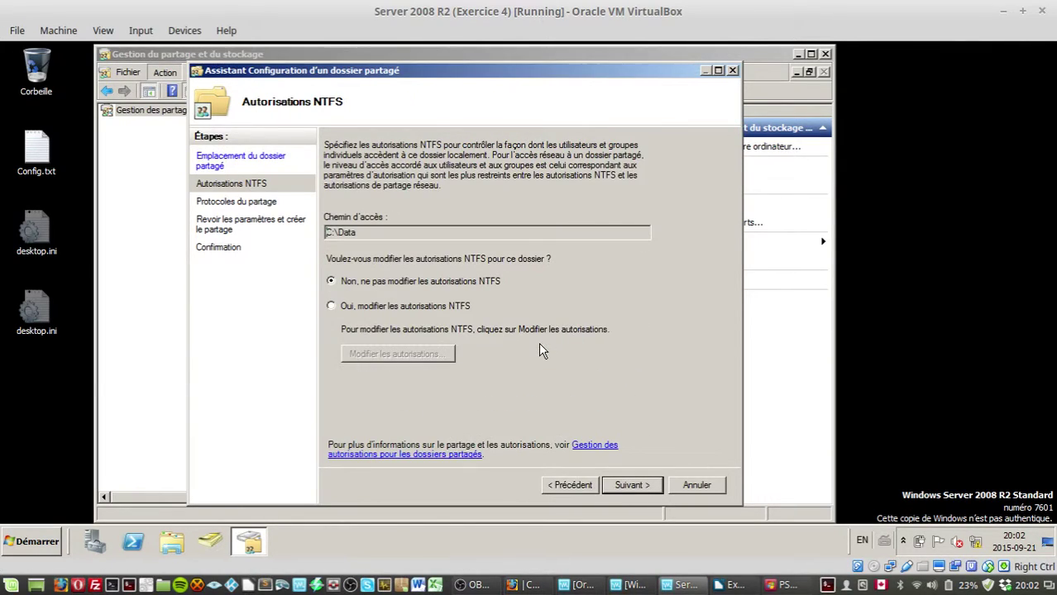
pyautogui.click(412, 311)
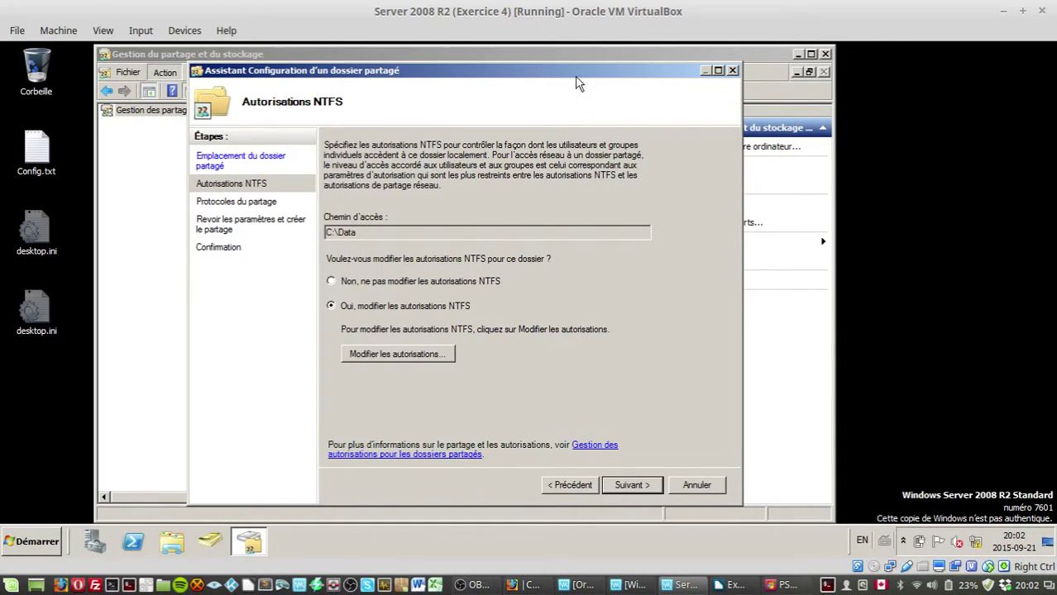
pyautogui.click(445, 354)
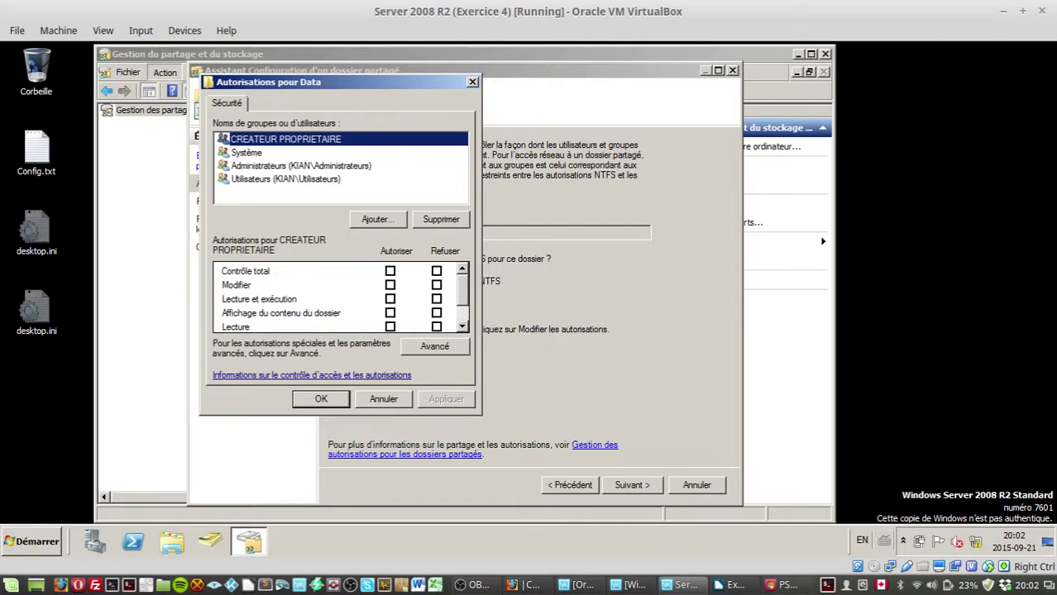
# Step: Try allowing the Utilisateurs group the Modifier permission on the Data folder and review its permission list
pyautogui.click(332, 182)
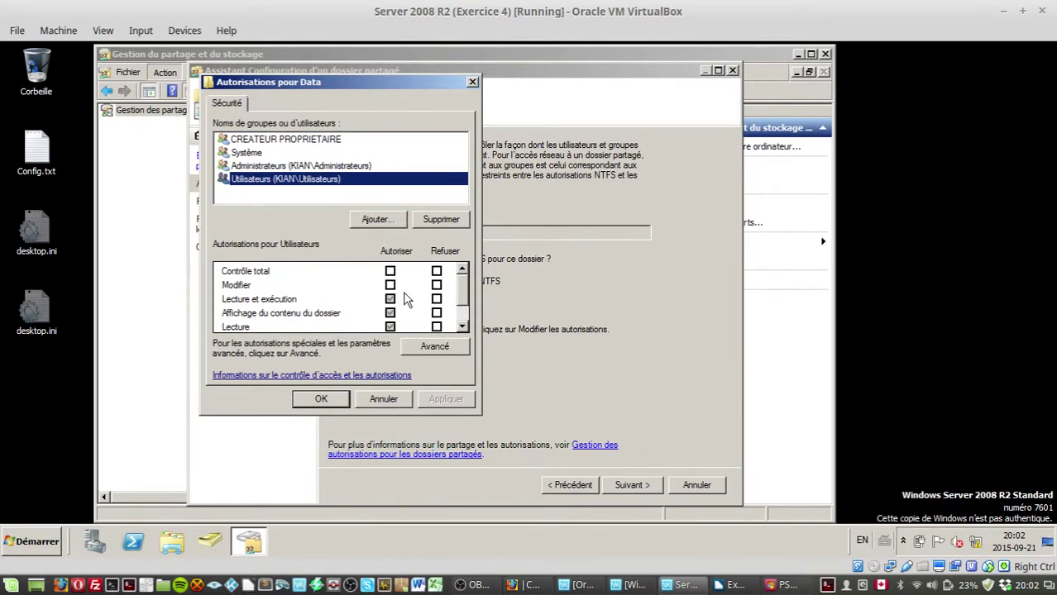
pyautogui.click(389, 285)
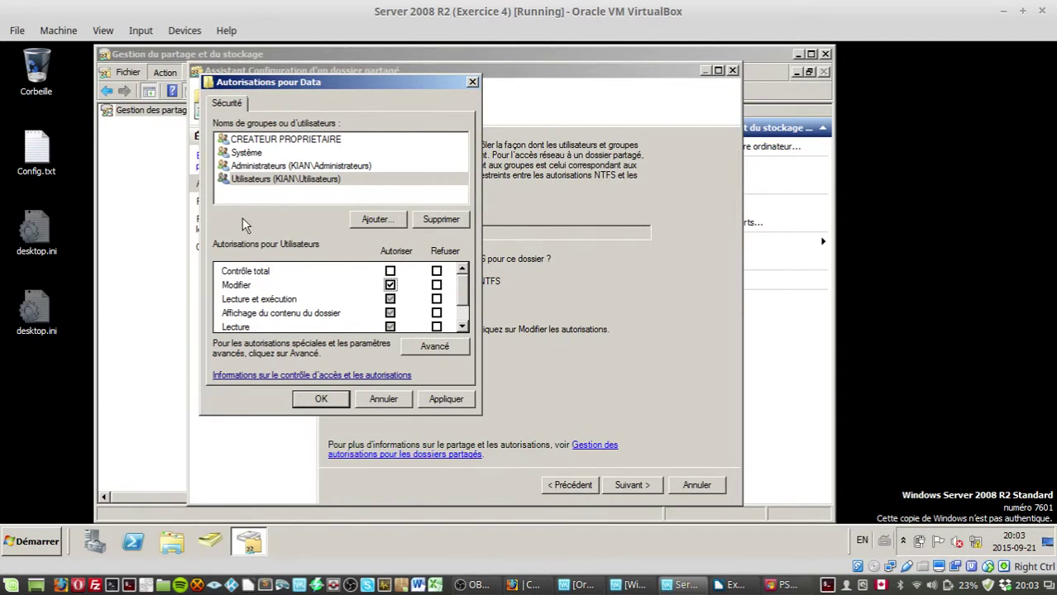
pyautogui.scroll(-1, 384, 92)
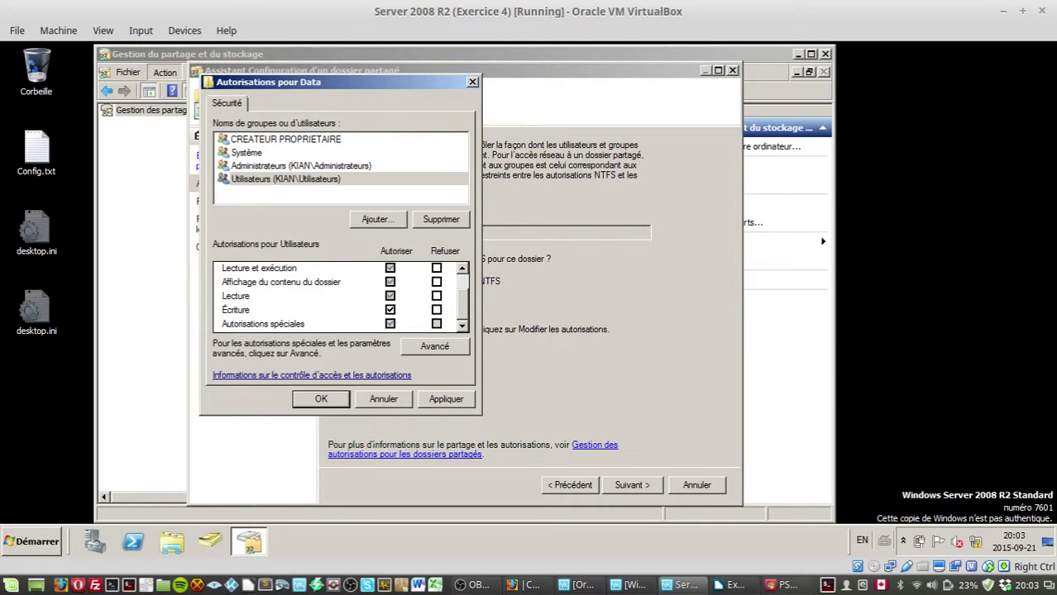
pyautogui.hotkey('alt', 'Tab')
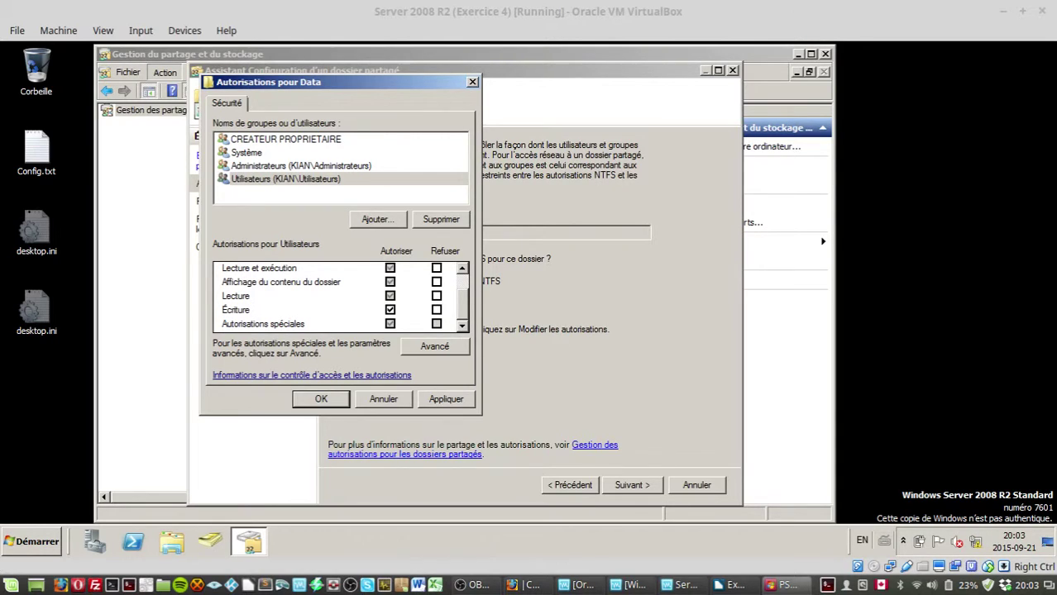
pyautogui.hotkey('alt', 'Tab')
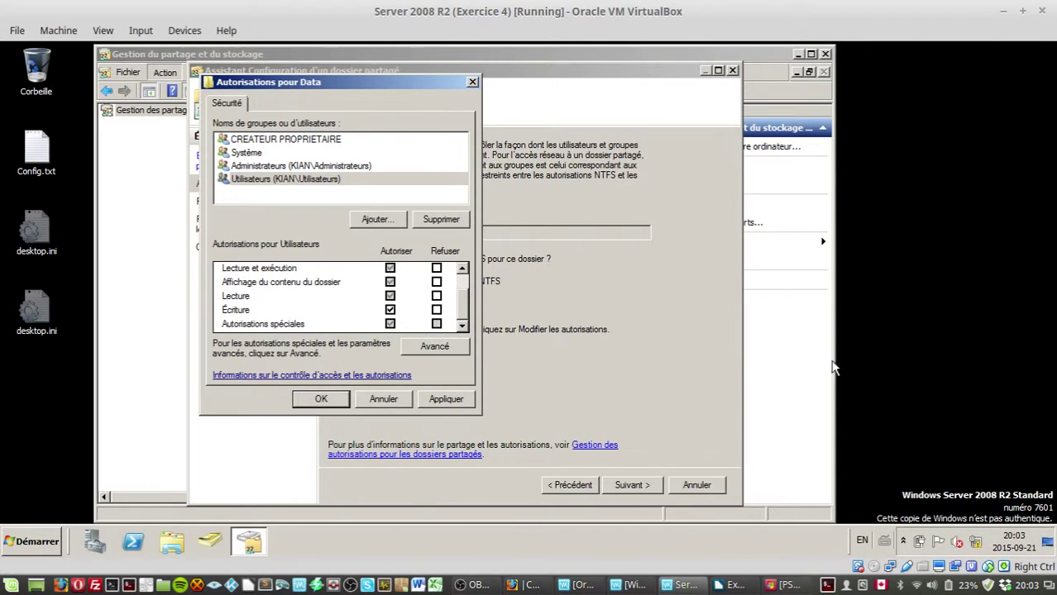
pyautogui.hotkey('alt', 'Tab')
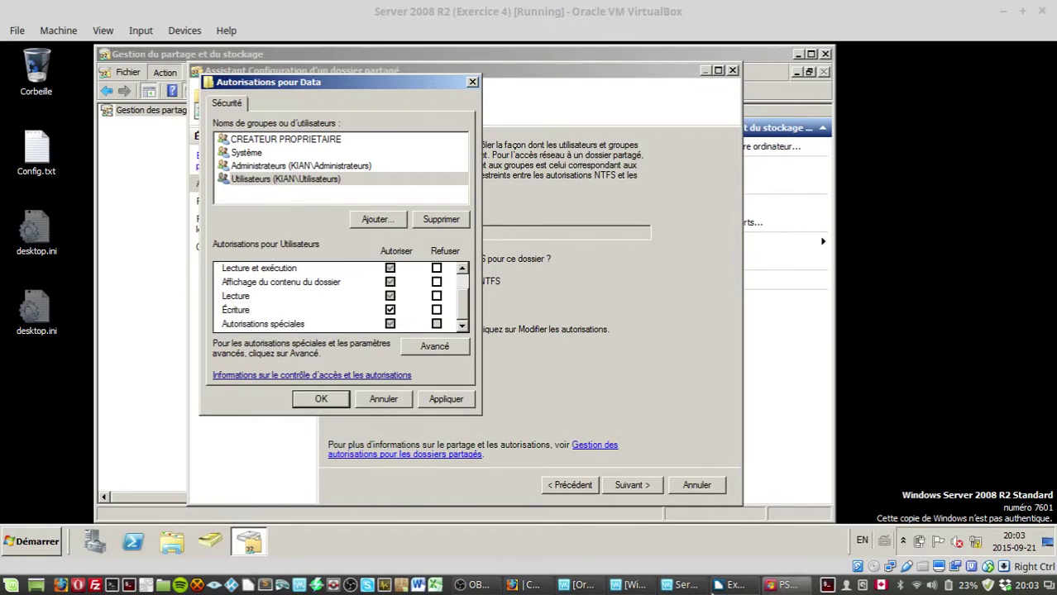
pyautogui.click(731, 585)
# Step: Withdraw the Modifier permission from the Utilisateurs group on the Data folder
pyautogui.moveTo(470, 314); pyautogui.dragTo(475, 296)
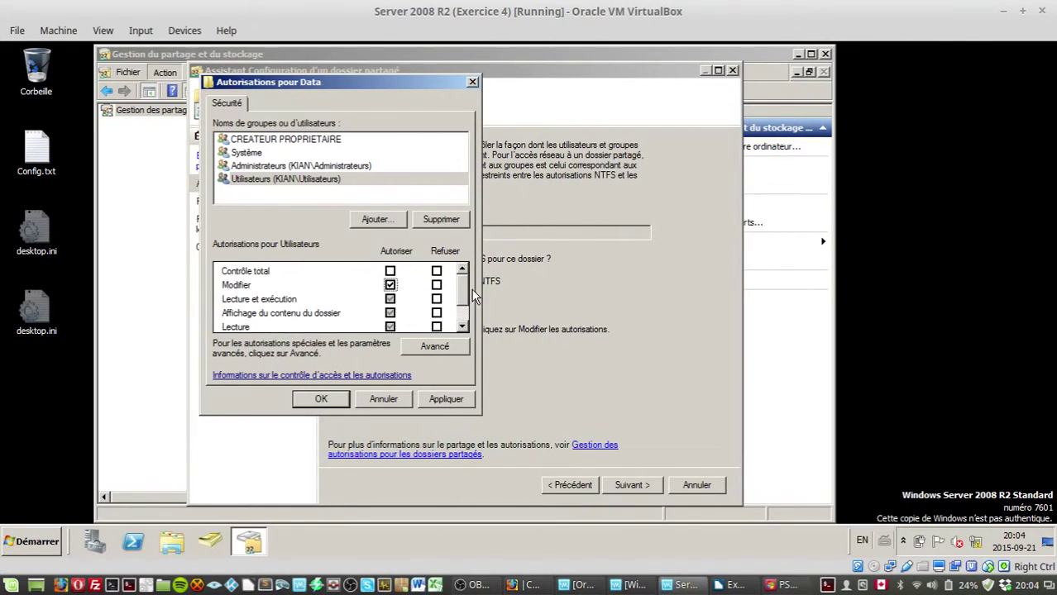
pyautogui.click(389, 285)
pyautogui.click(267, 181)
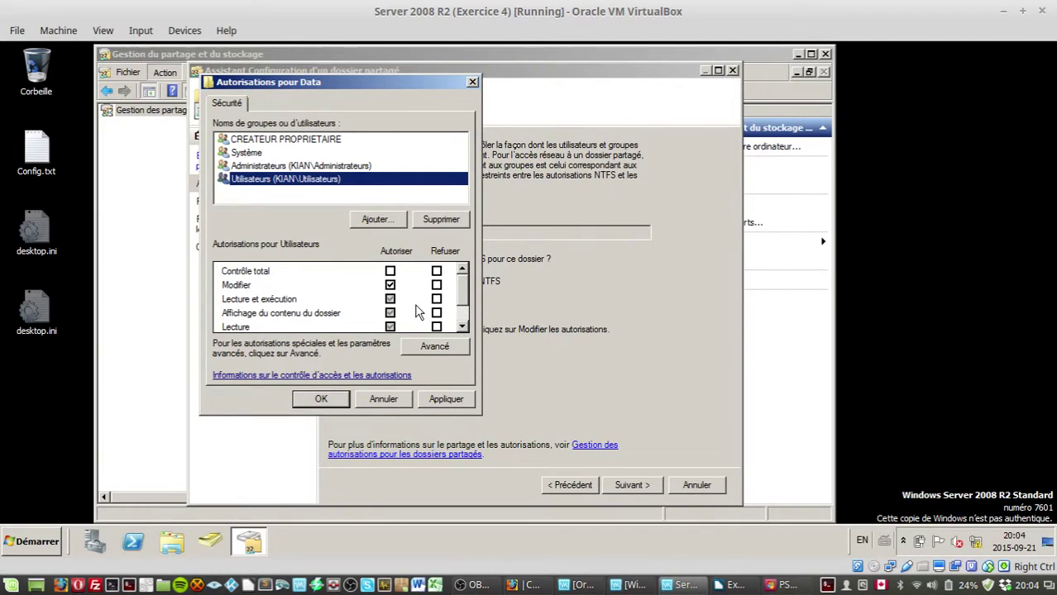
pyautogui.click(390, 286)
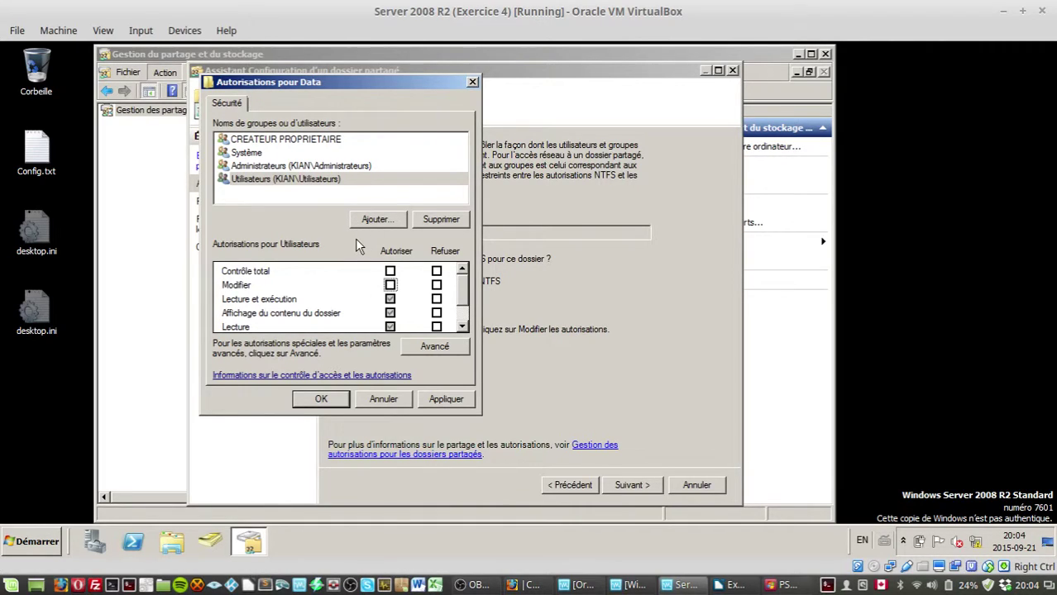
pyautogui.click(415, 268)
pyautogui.click(394, 286)
pyautogui.click(390, 285)
pyautogui.click(277, 181)
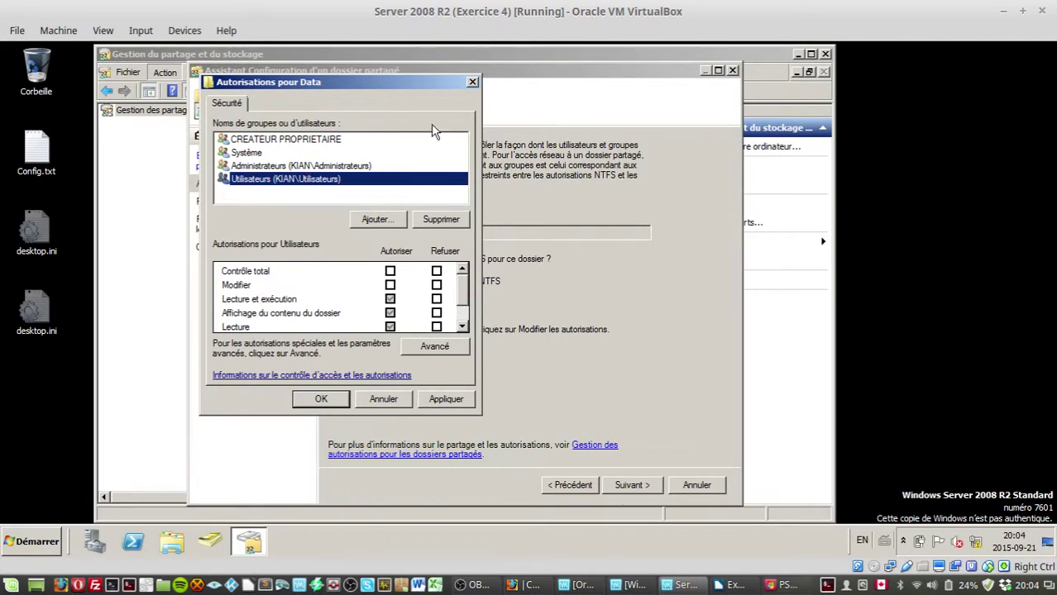
# Step: Add the DL_Vente_Data group to the Data folder's NTFS permissions and allow it Modifier
pyautogui.click(384, 221)
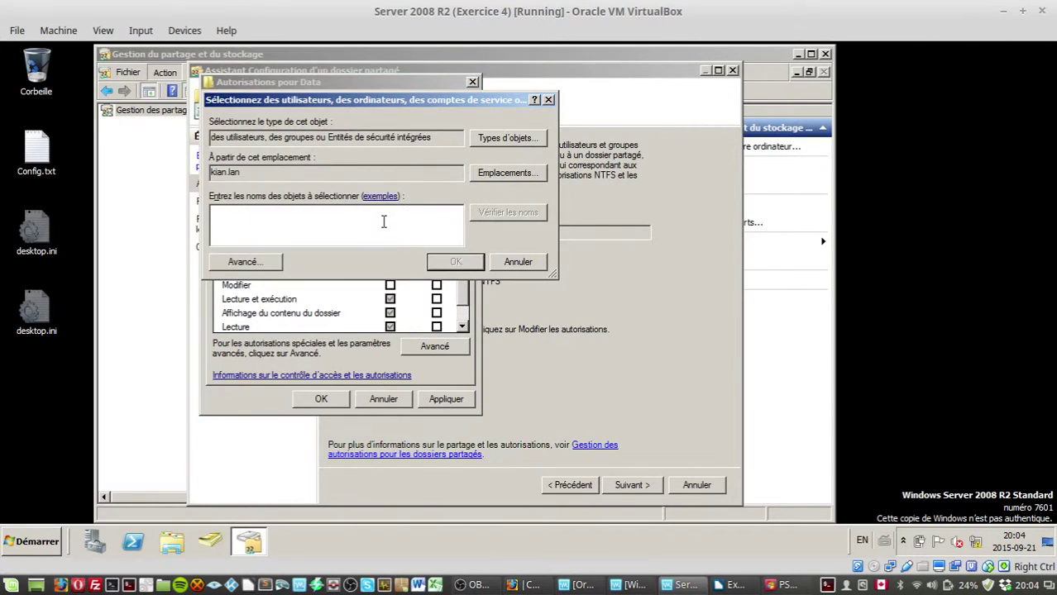
pyautogui.write('DL_')
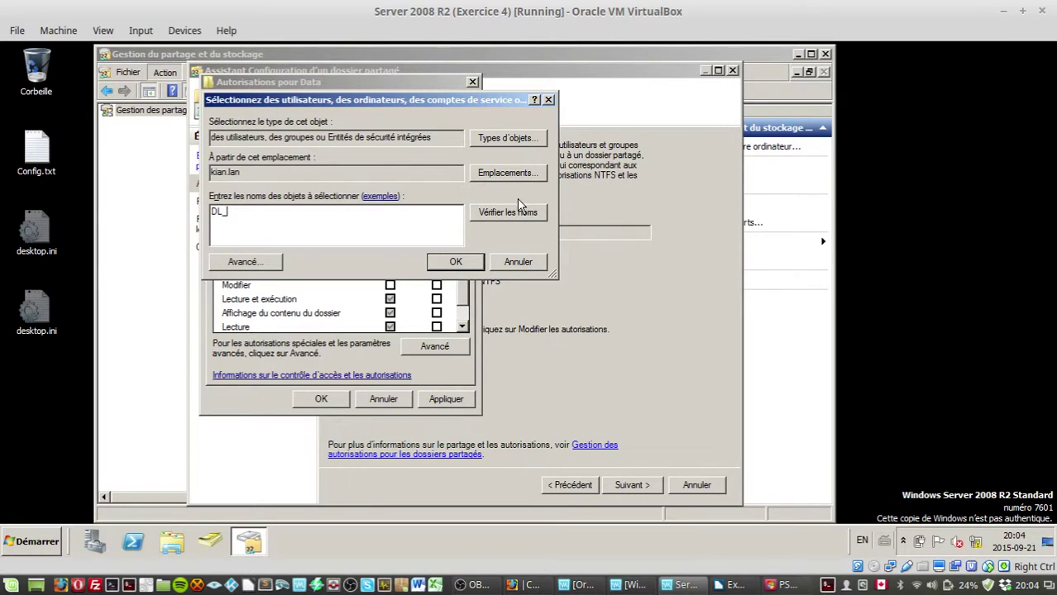
pyautogui.write('Vente_Data')
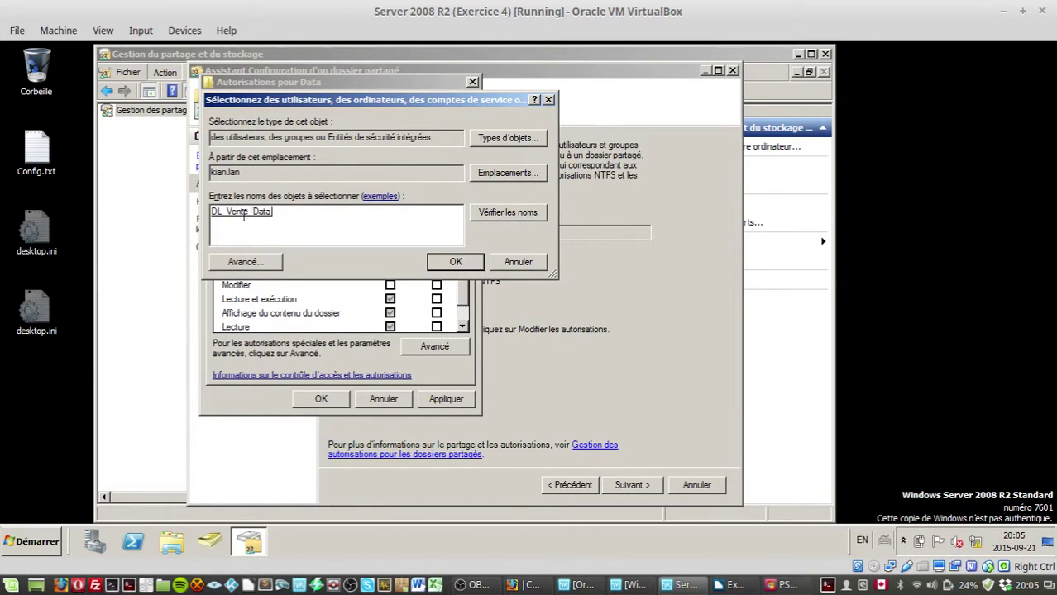
pyautogui.click(454, 262)
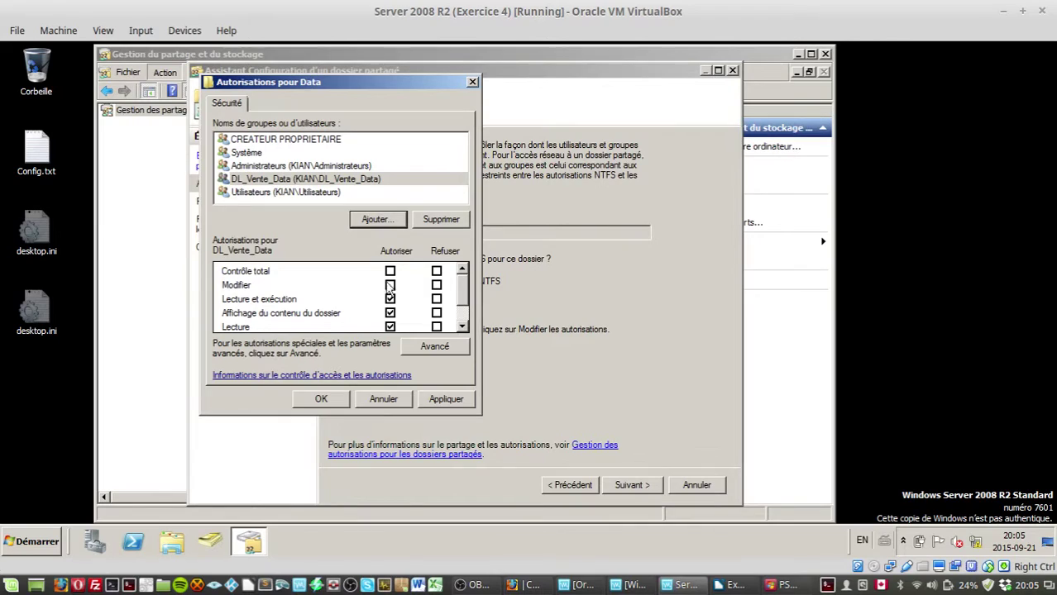
pyautogui.click(389, 285)
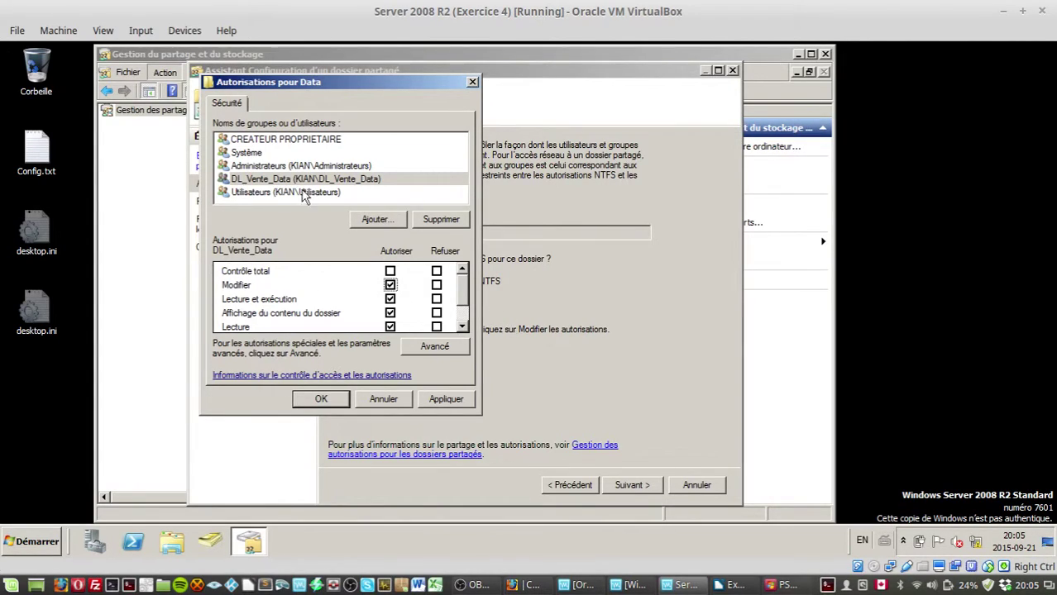
# Step: Compare the permissions of Utilisateurs and DL_Vente_Data, and apply the NTFS permissions to the Data folder
pyautogui.click(301, 192)
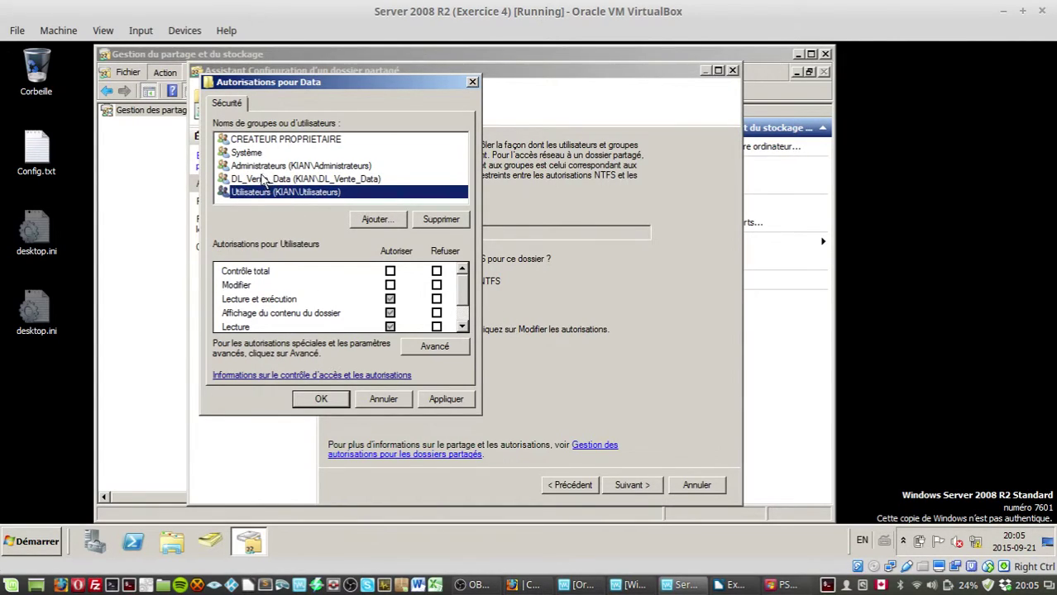
pyautogui.click(266, 180)
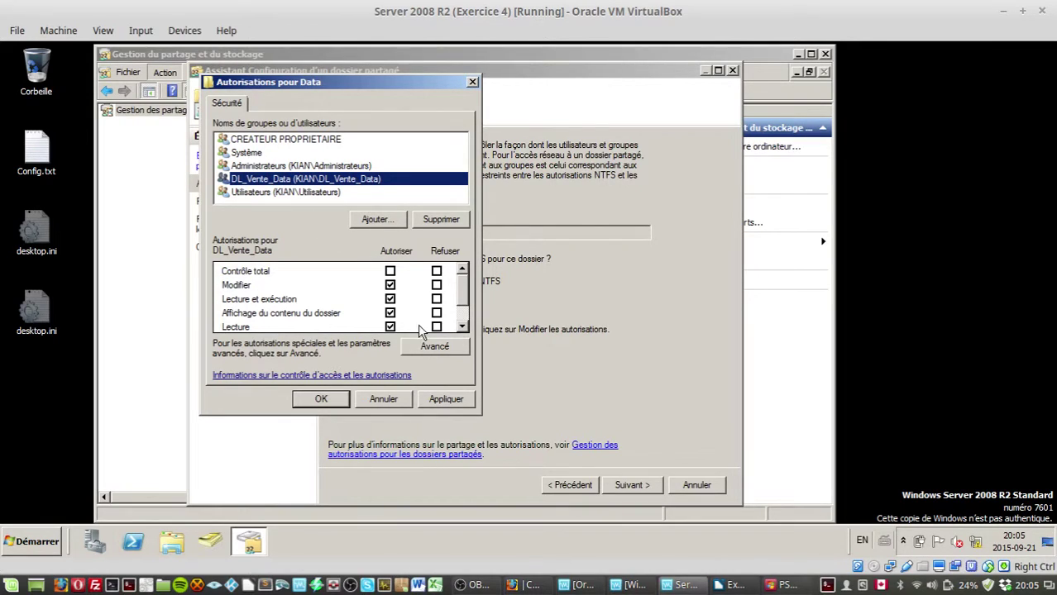
pyautogui.click(462, 327)
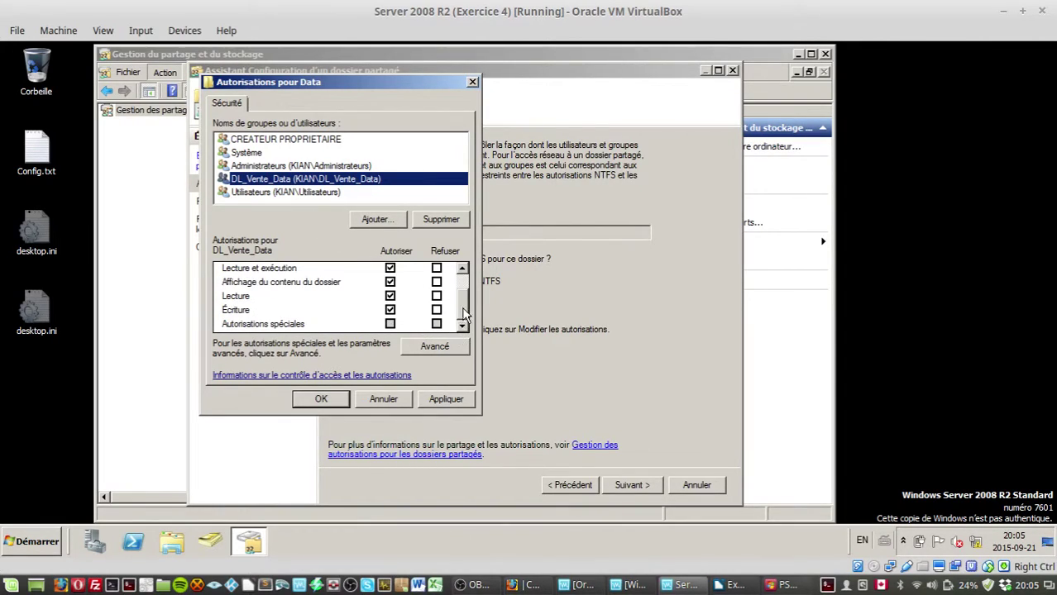
pyautogui.scroll(1, 466, 314)
pyautogui.click(453, 401)
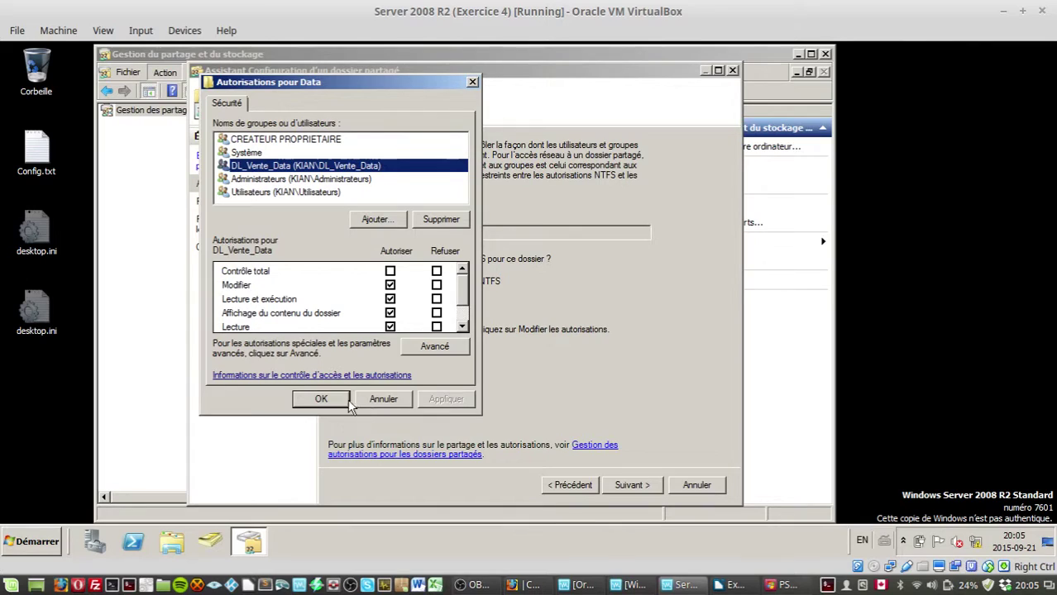
pyautogui.click(315, 400)
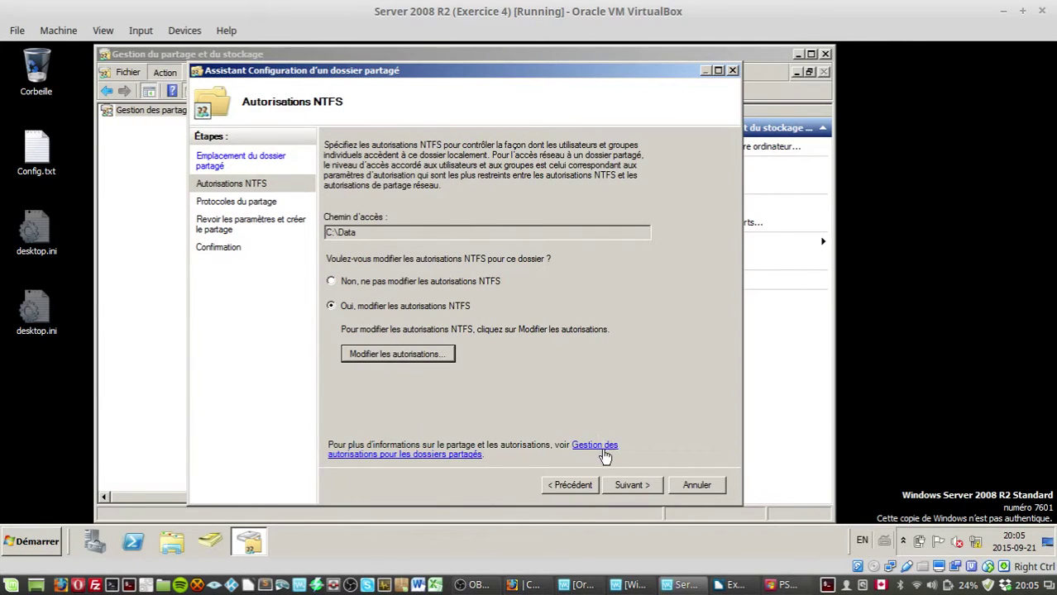
# Step: Accept sharing over SMB under the name Data, and review the advanced user-limit and caching settings without changing them
pyautogui.click(624, 488)
pyautogui.click(622, 488)
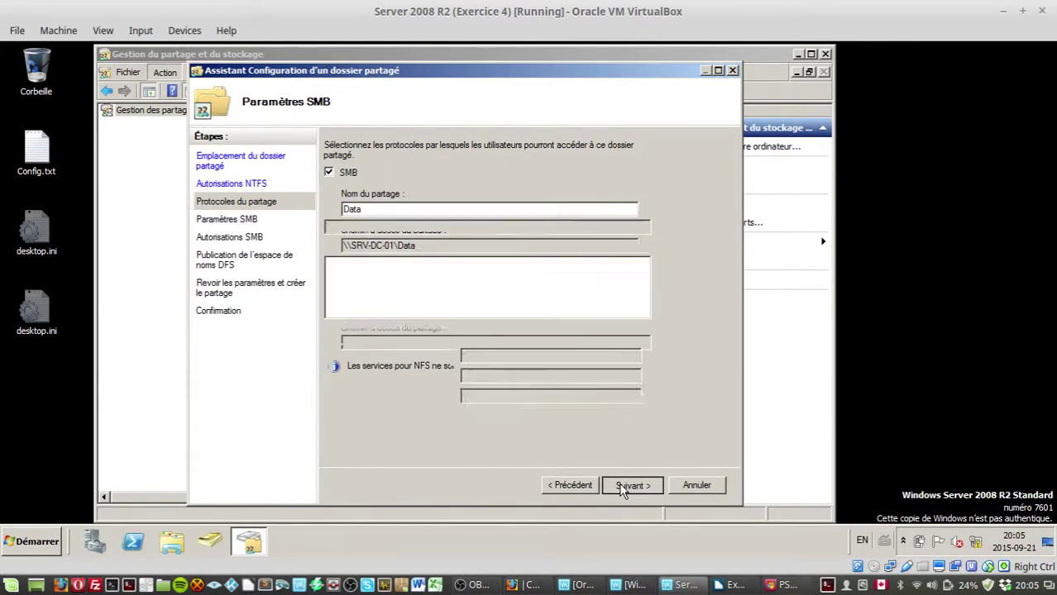
pyautogui.click(618, 433)
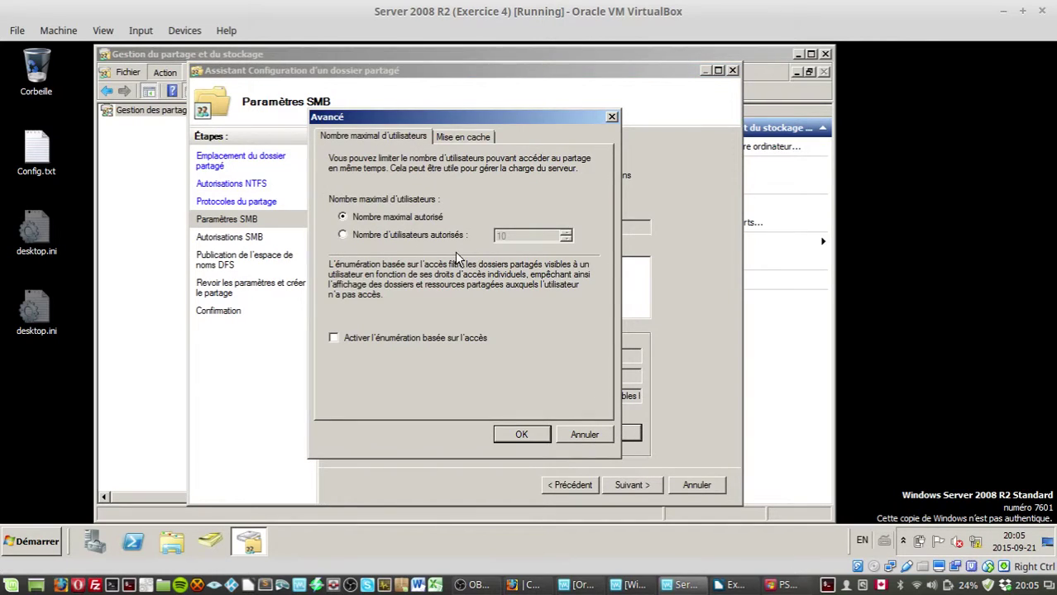
pyautogui.click(440, 138)
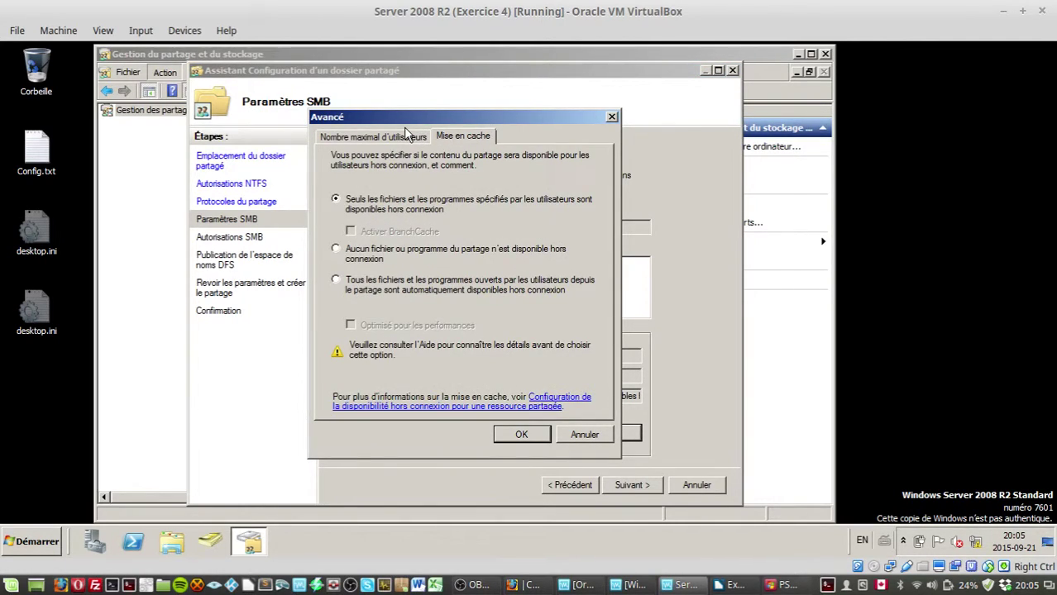
pyautogui.click(408, 136)
pyautogui.click(568, 436)
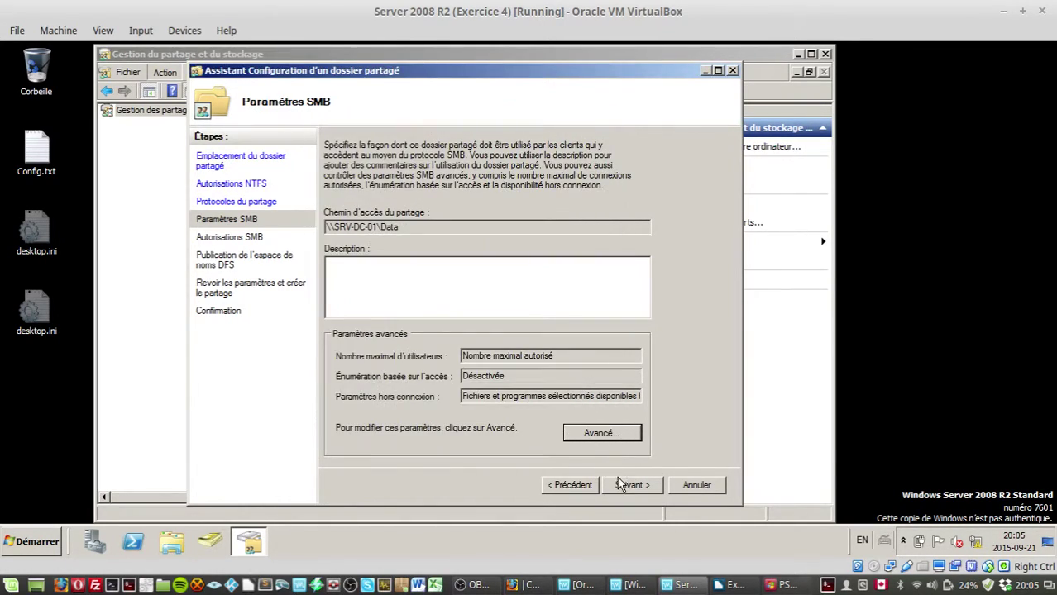
# Step: Set the SMB share permissions to full control for administrators and read and write access for all other users and groups
pyautogui.click(622, 487)
pyautogui.click(368, 339)
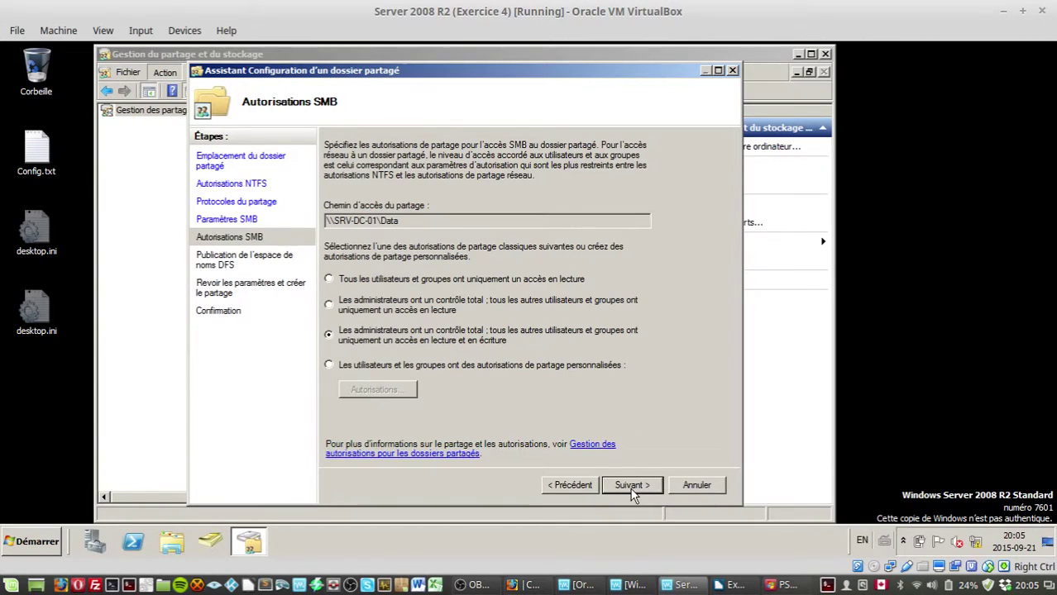
pyautogui.click(634, 493)
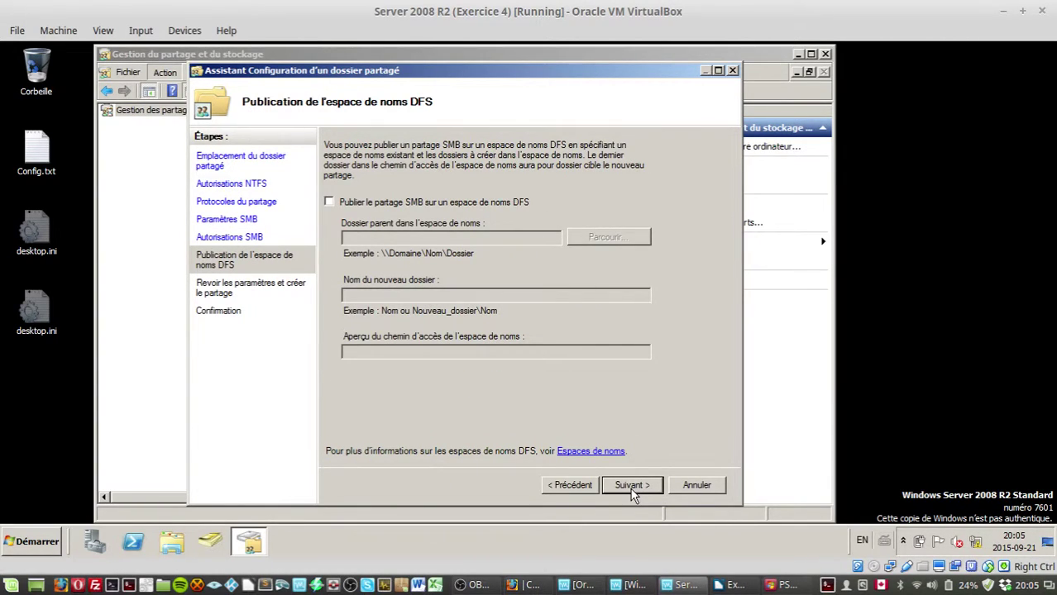
# Step: Create the Data share without publishing it to a DFS namespace, and close the wizard and the share management console
pyautogui.click(633, 493)
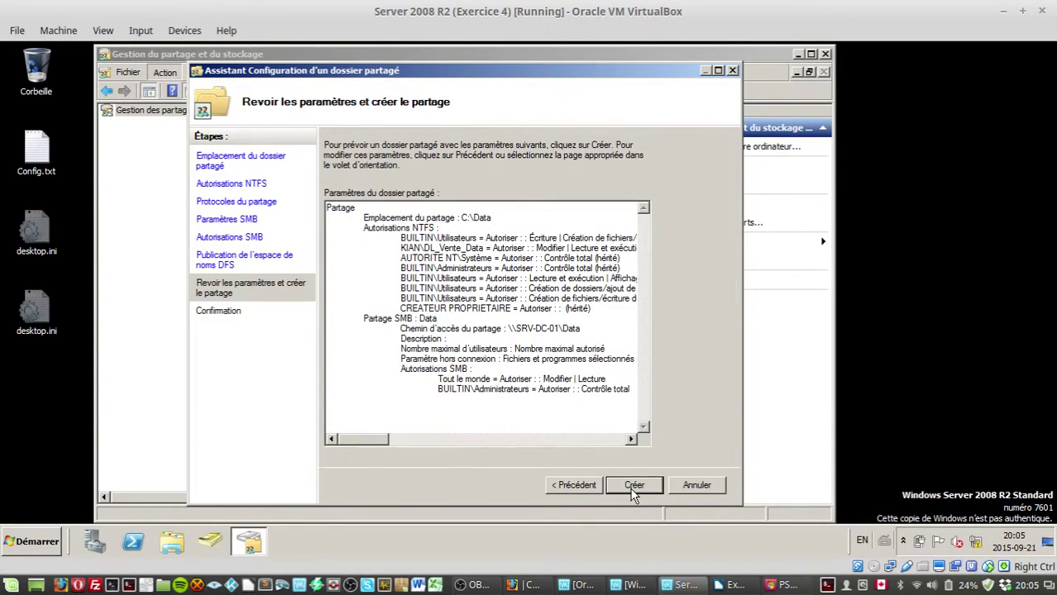
pyautogui.click(633, 493)
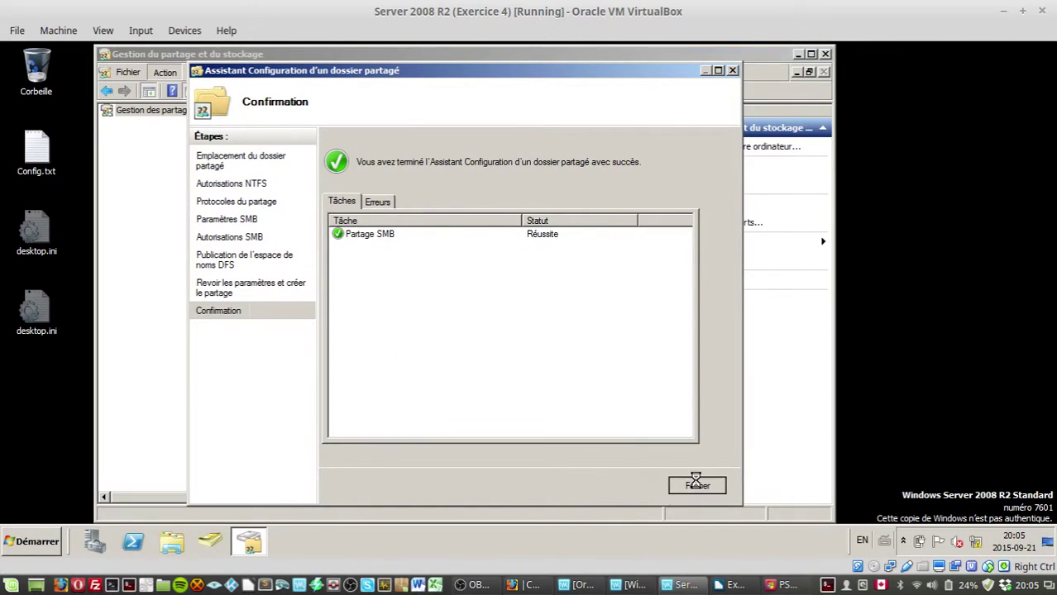
pyautogui.click(697, 487)
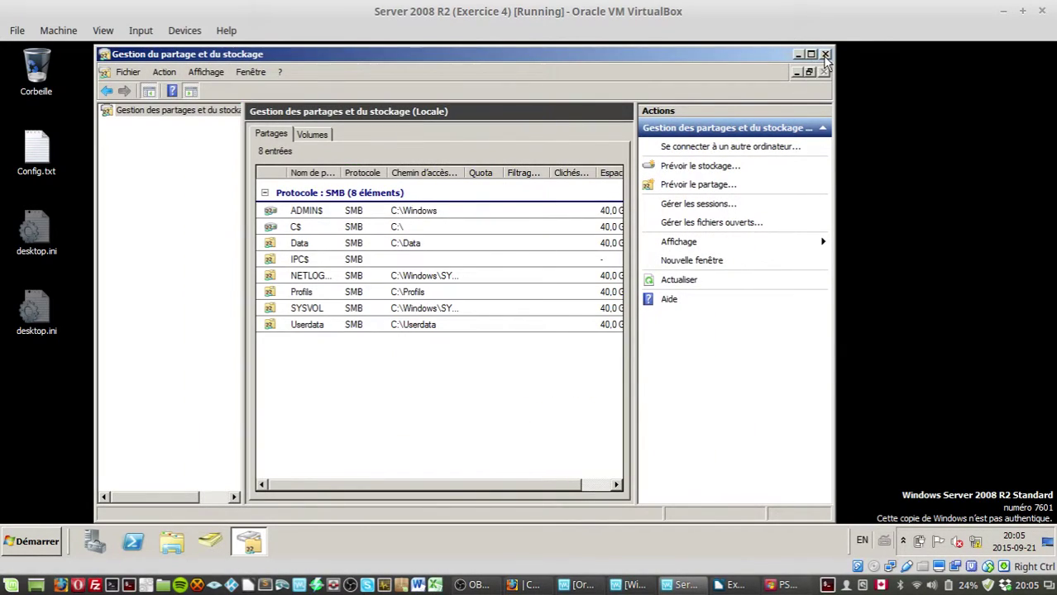
pyautogui.click(825, 54)
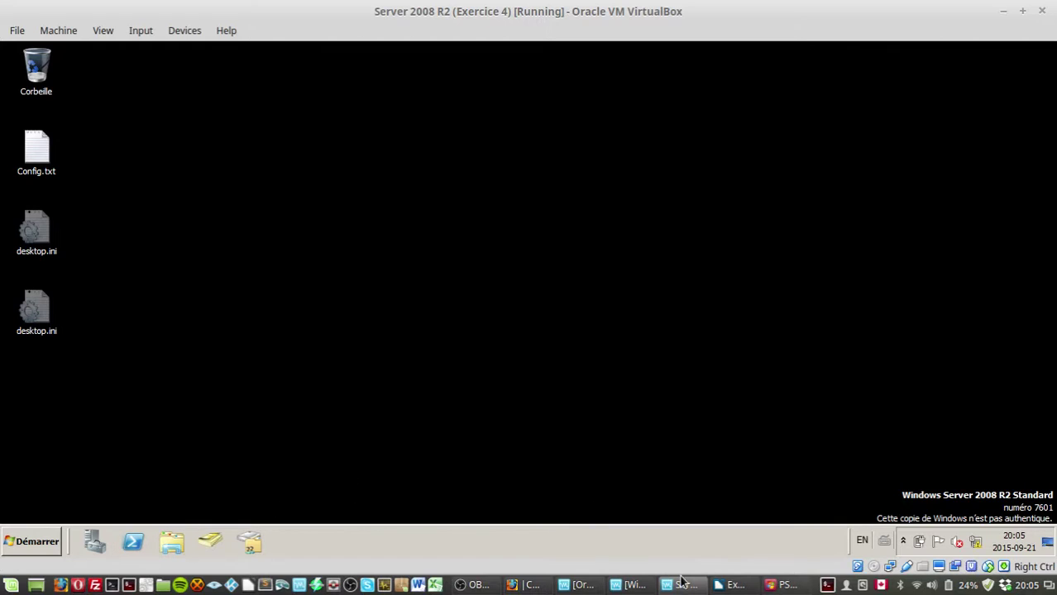
# Step: Switch to the Windows 7 virtual machine and log the same domain user off and back on with the account password, declining Windows activation
pyautogui.click(635, 585)
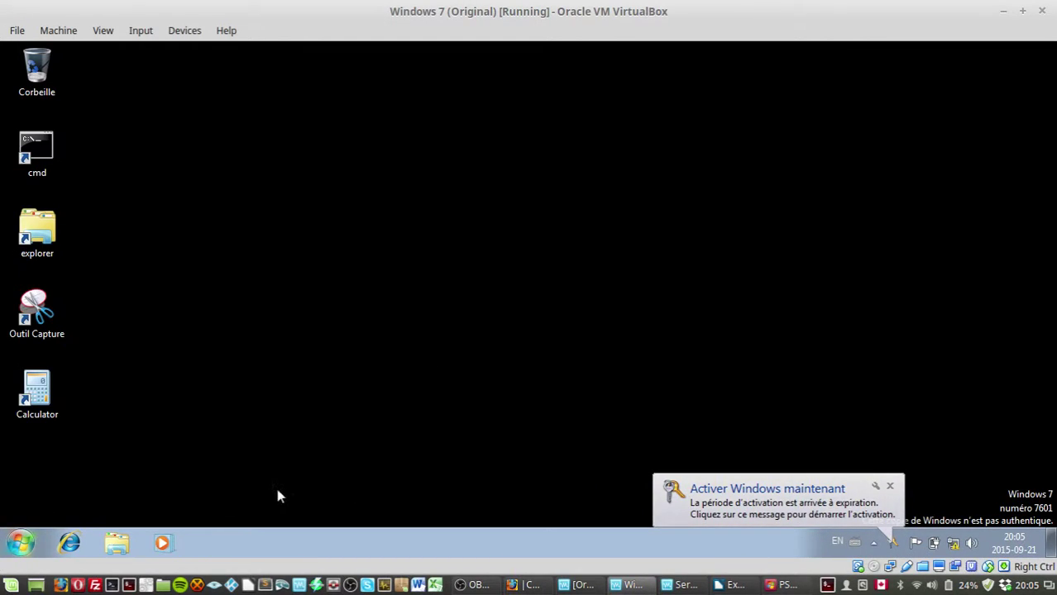
pyautogui.press('super')
pyautogui.moveTo(297, 503)
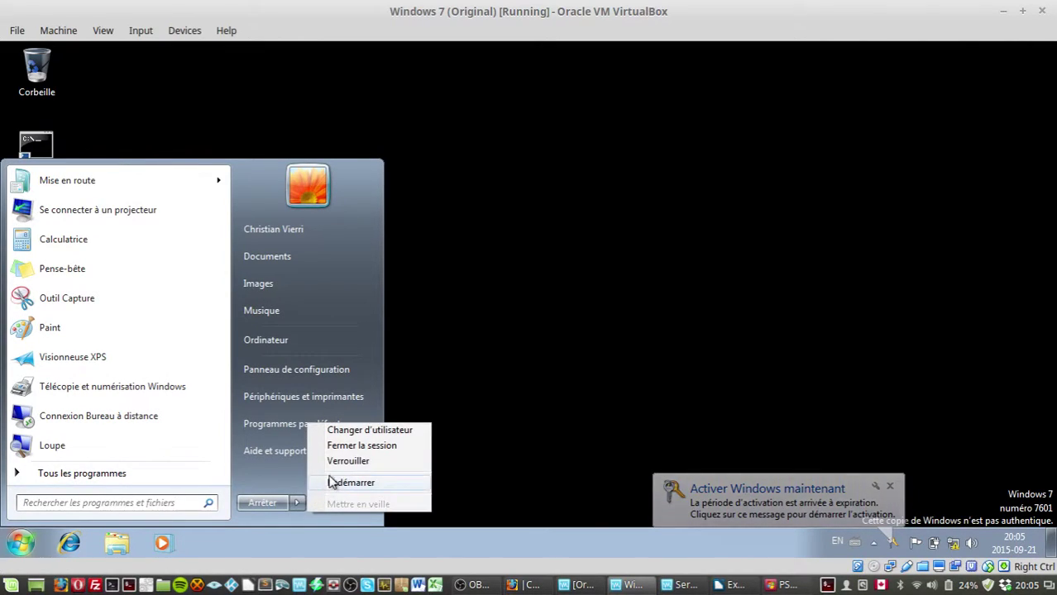
pyautogui.click(344, 447)
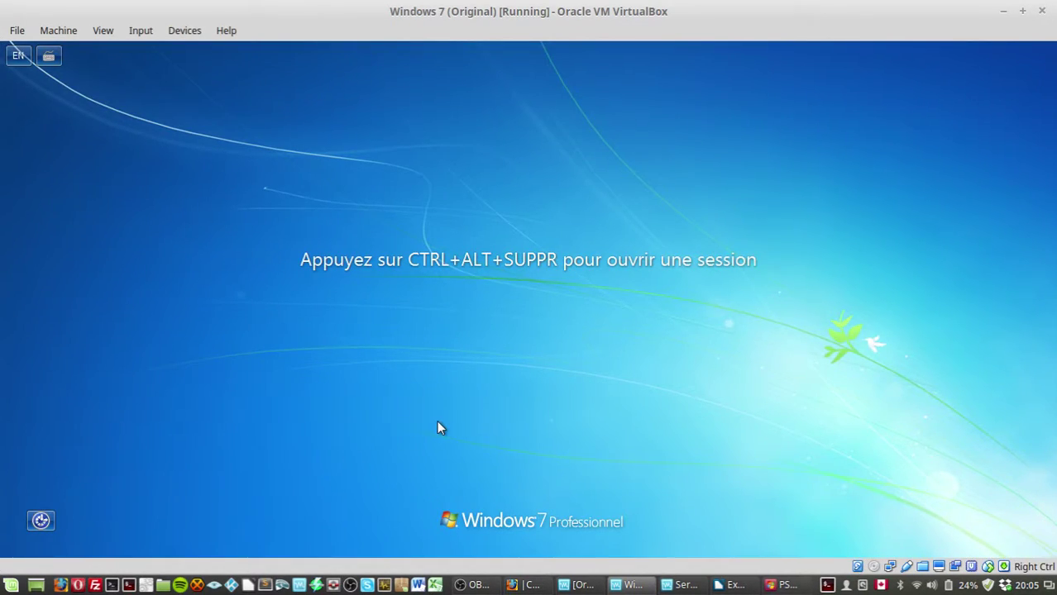
pyautogui.hotkey('ctrl', 'alt', 'Delete')
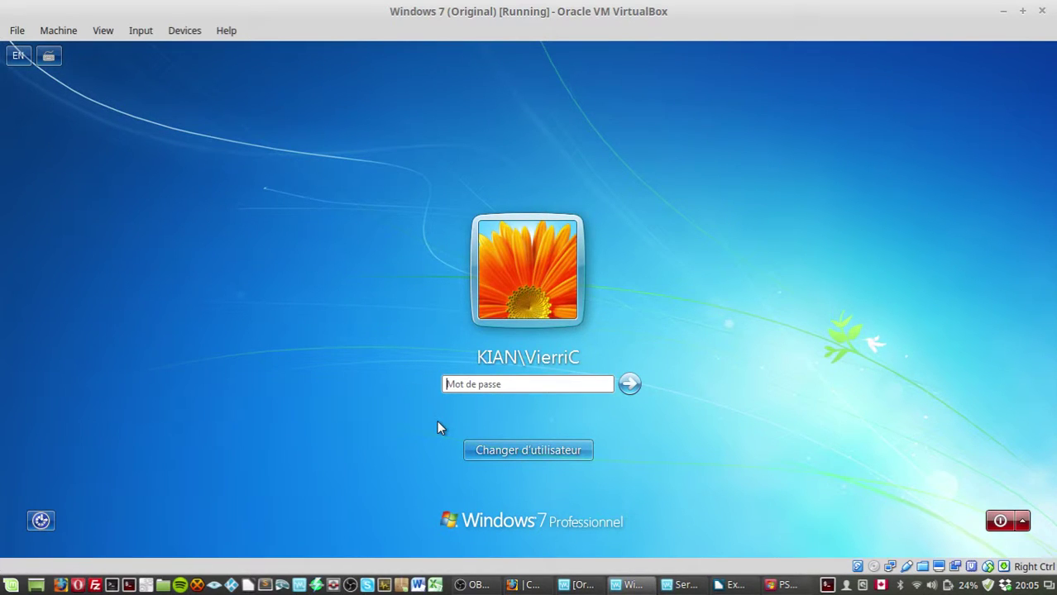
pyautogui.write('••••••')
pyautogui.press('Return')
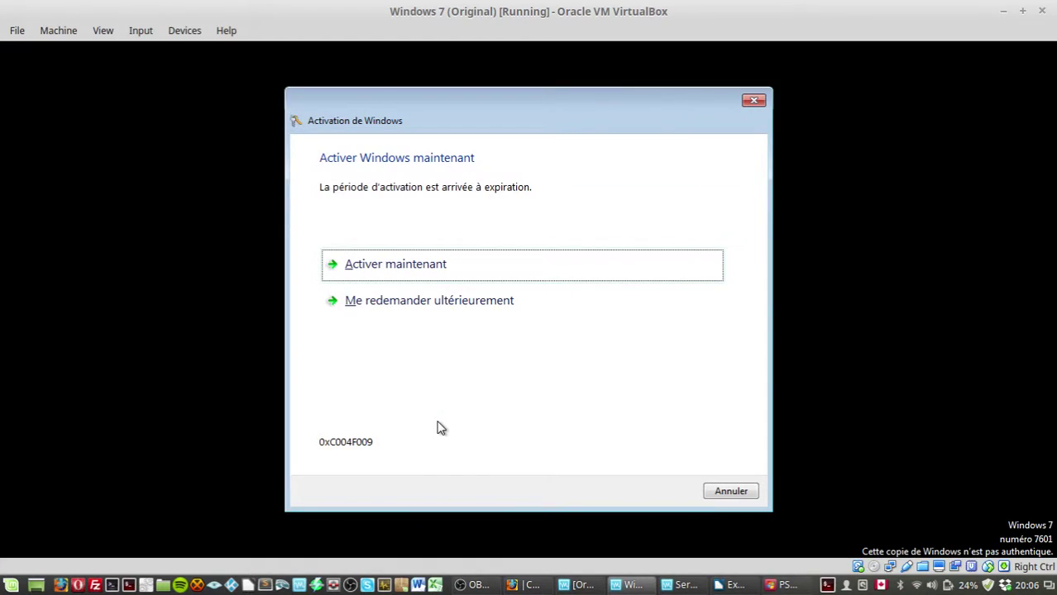
pyautogui.click(731, 491)
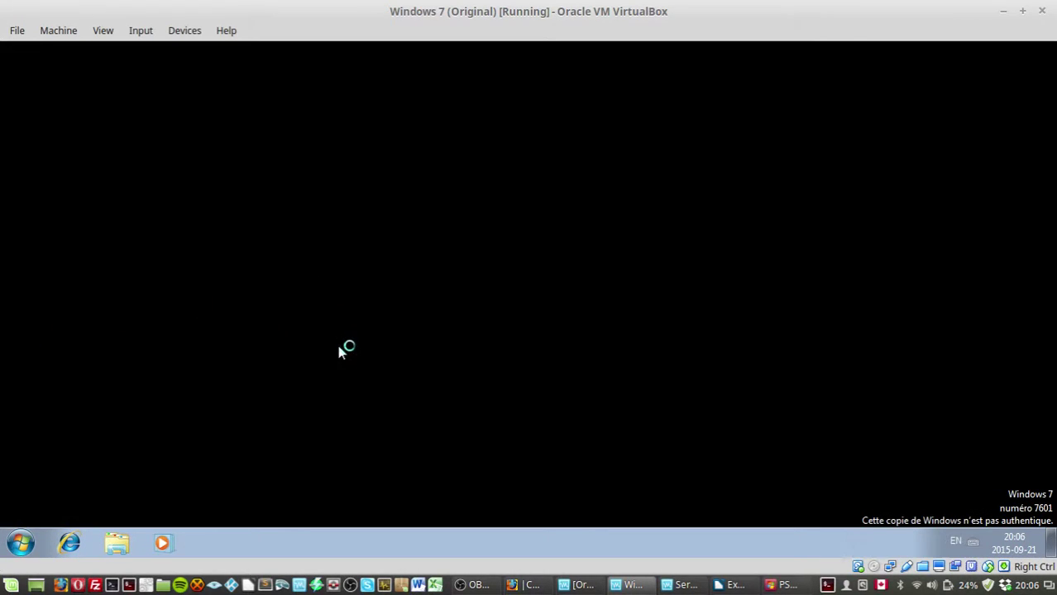
# Step: Browse to the network server \\SRV-DC-01 in the file explorer and open its Data share
pyautogui.click(116, 544)
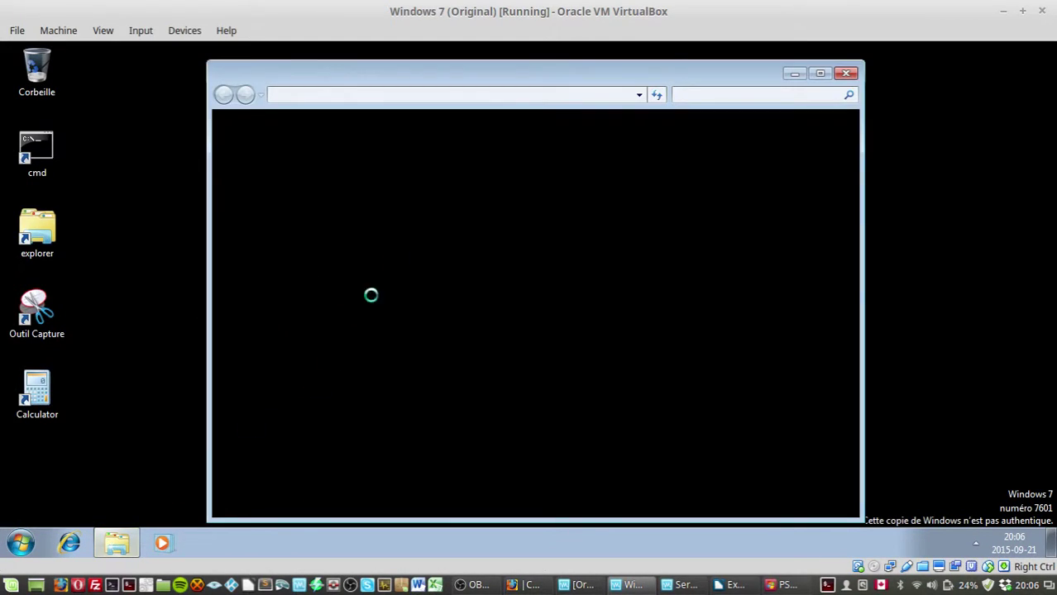
pyautogui.click(384, 96)
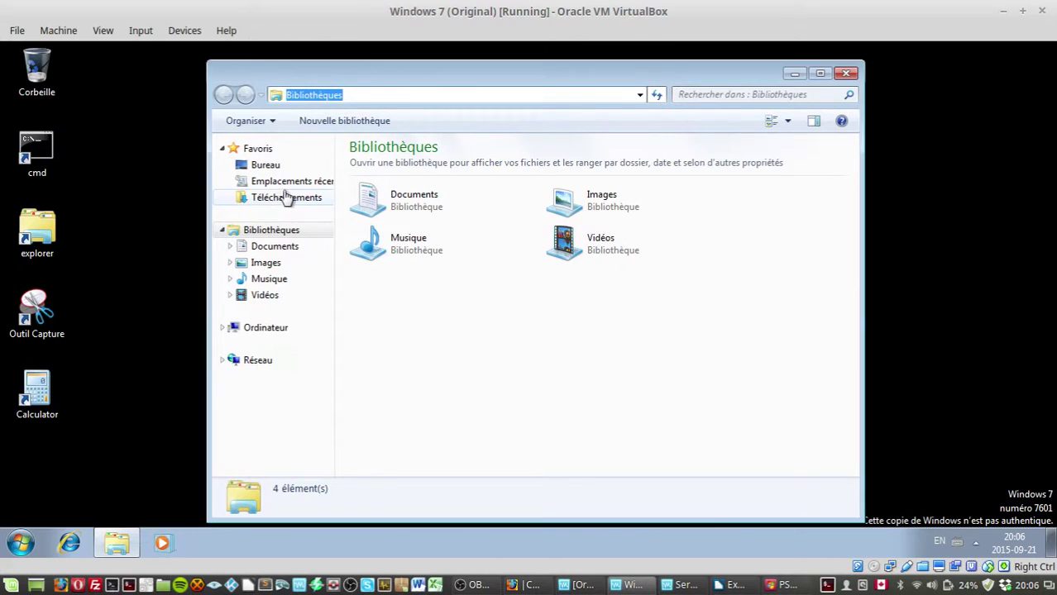
pyautogui.write('\\')
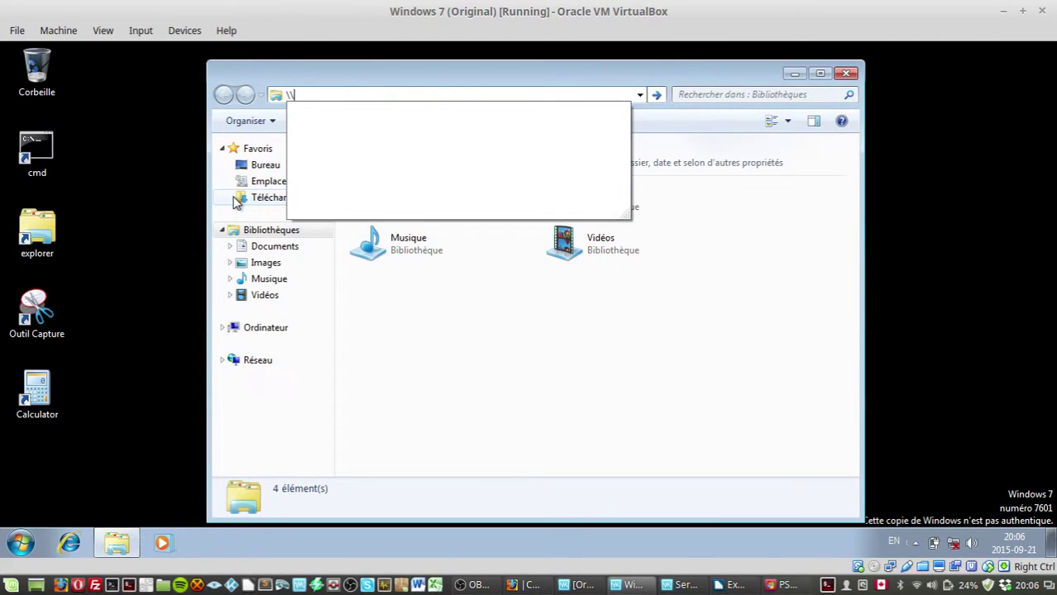
pyautogui.write('\\SRV-DC')
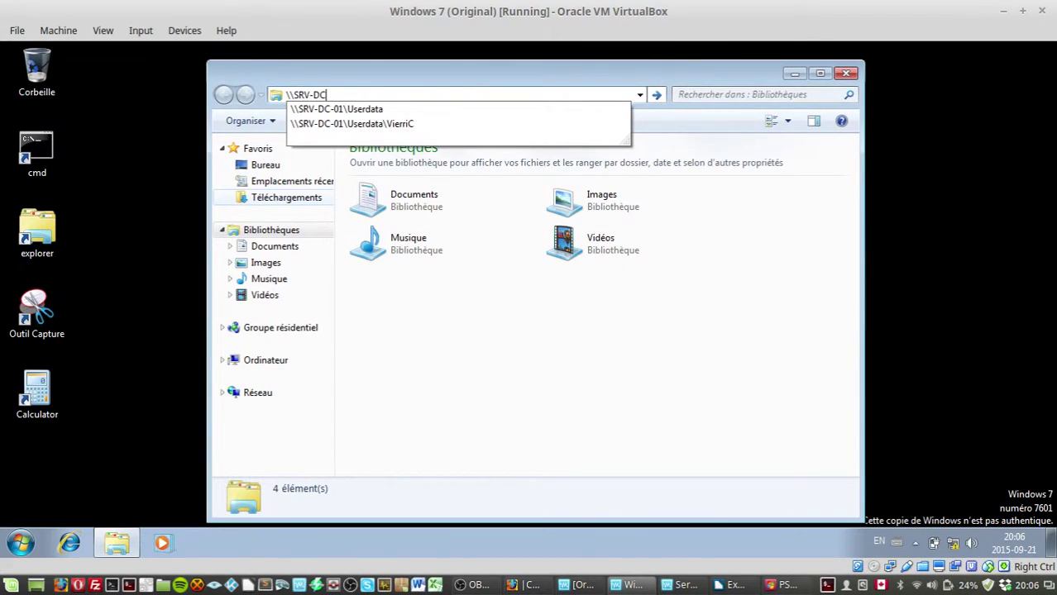
pyautogui.write('-01')
pyautogui.press('Return')
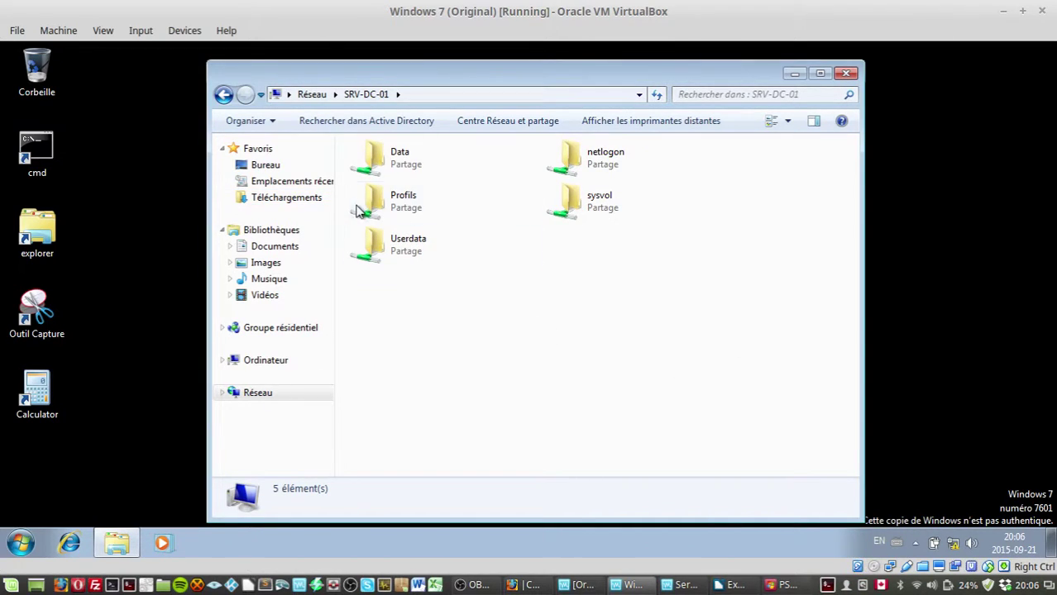
pyautogui.doubleClick(377, 155)
# Step: Create a new folder and a new RTF document in the Data share, keeping their default names
pyautogui.rightClick(476, 217)
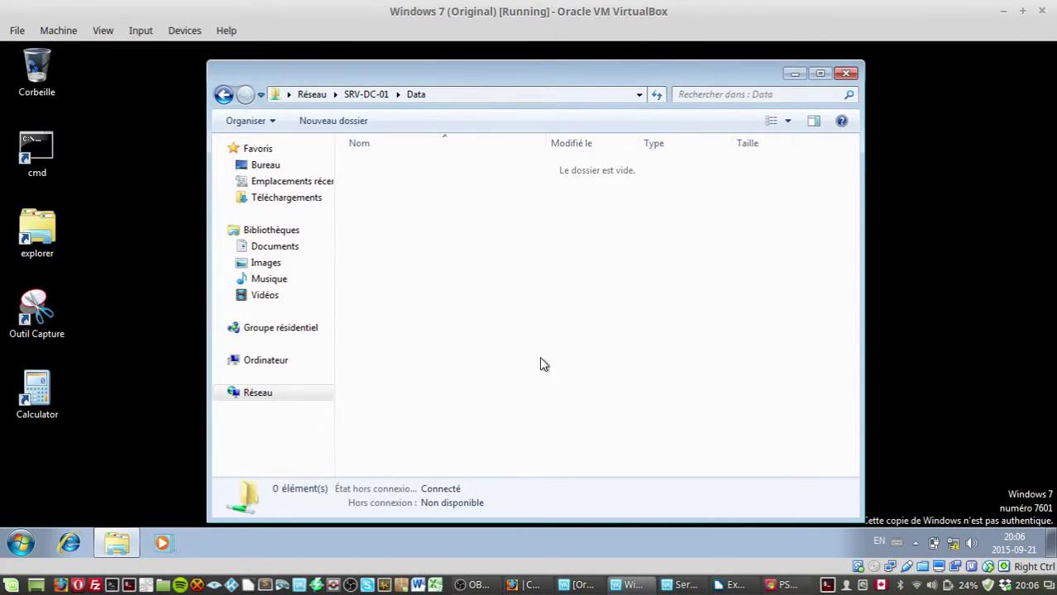
pyautogui.moveTo(531, 369)
pyautogui.click(708, 371)
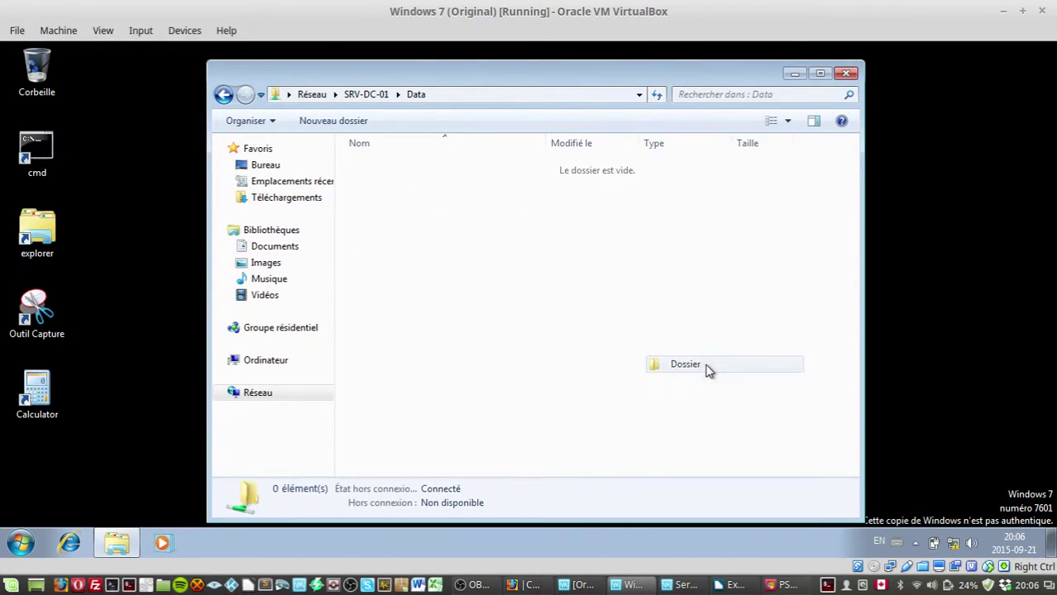
pyautogui.rightClick(419, 259)
pyautogui.moveTo(484, 404)
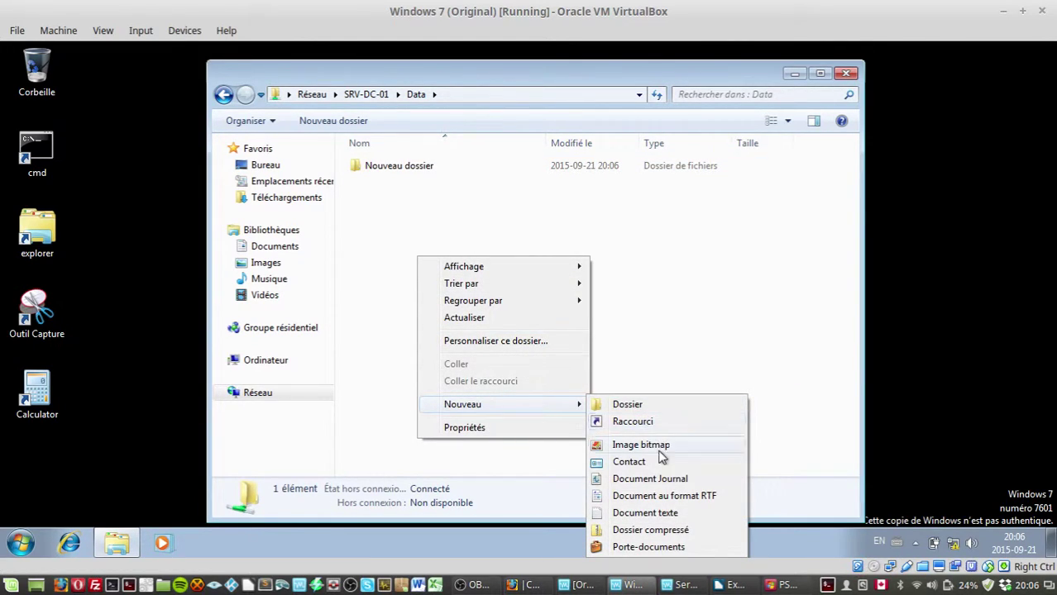
pyautogui.click(621, 496)
pyautogui.click(438, 245)
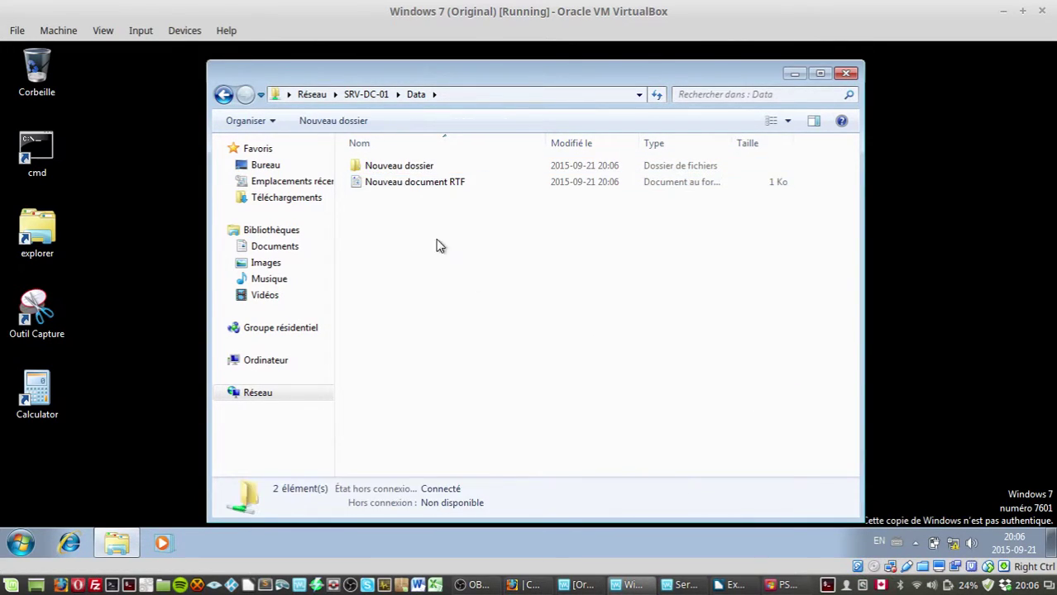
# Step: Create a text document named dfsdsdsds inside the share's new folder, and open it briefly in Notepad
pyautogui.click(401, 166)
pyautogui.rightClick(412, 298)
pyautogui.moveTo(502, 455)
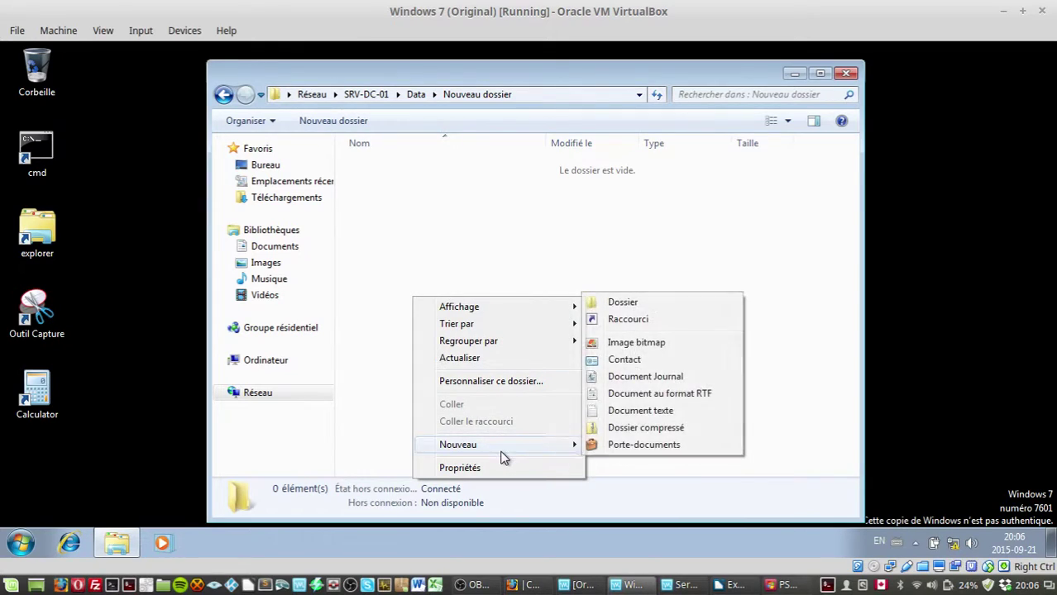
pyautogui.click(612, 410)
pyautogui.write('dfsdsdsds')
pyautogui.press('Return')
pyautogui.press('Return')
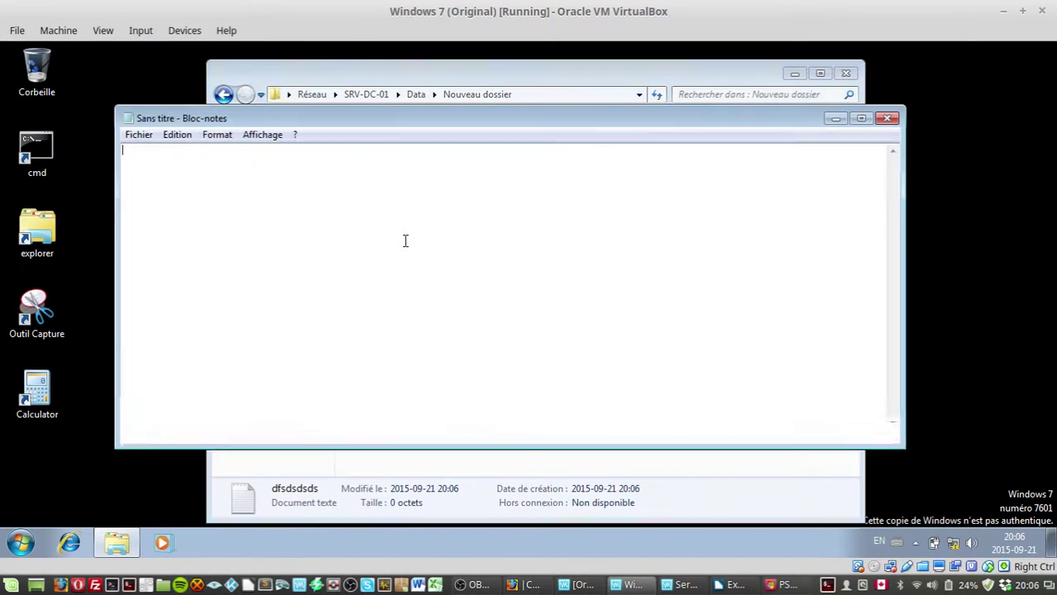
pyautogui.click(886, 118)
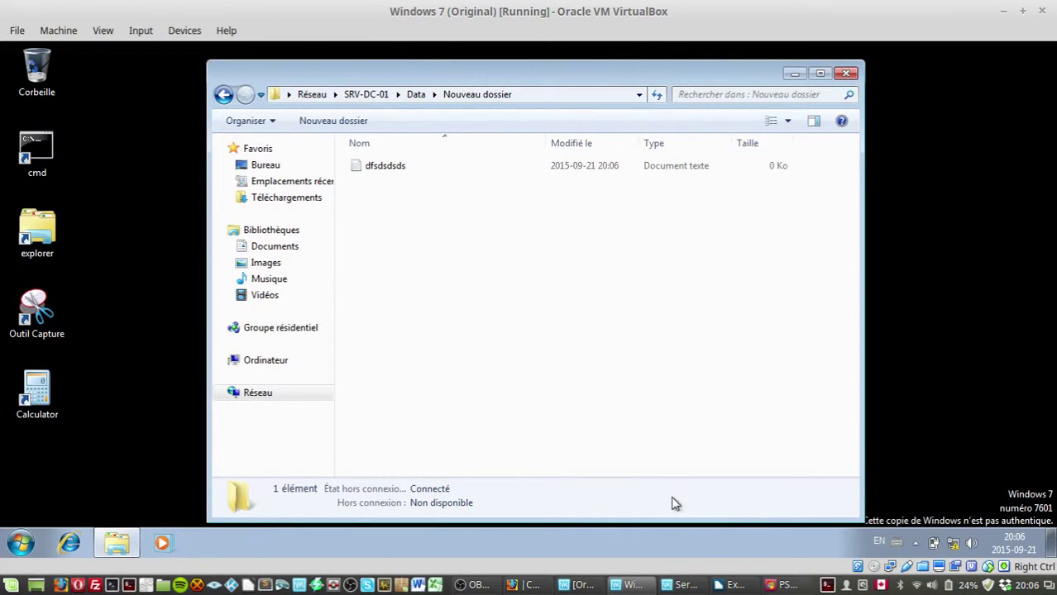
# Step: Switch to the Server 2008 R2 virtual machine and review the security permissions of DL_Vente_Data on C:\Data without changing them
pyautogui.click(678, 585)
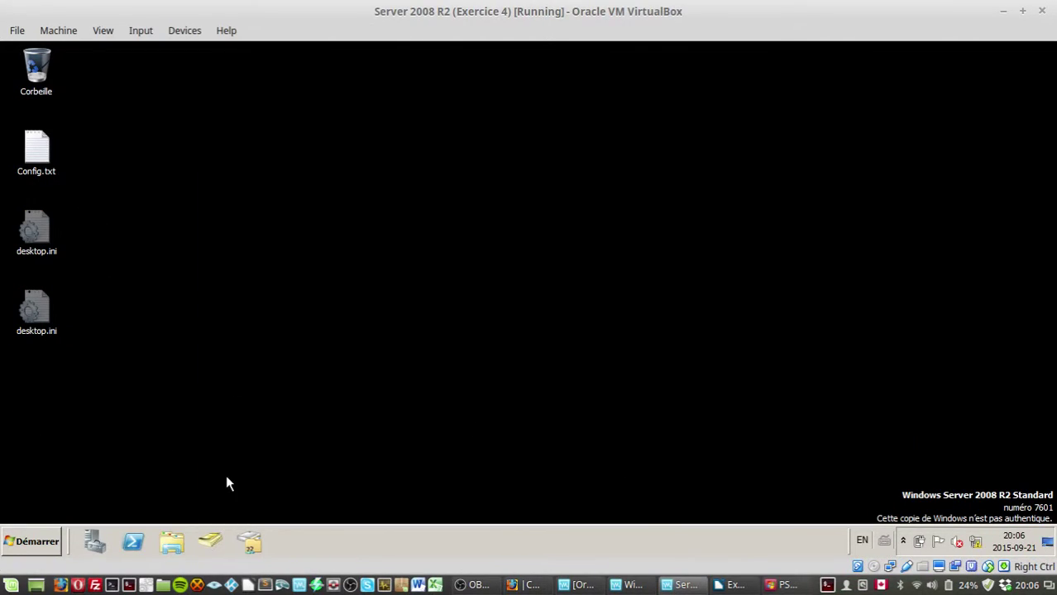
pyautogui.click(170, 533)
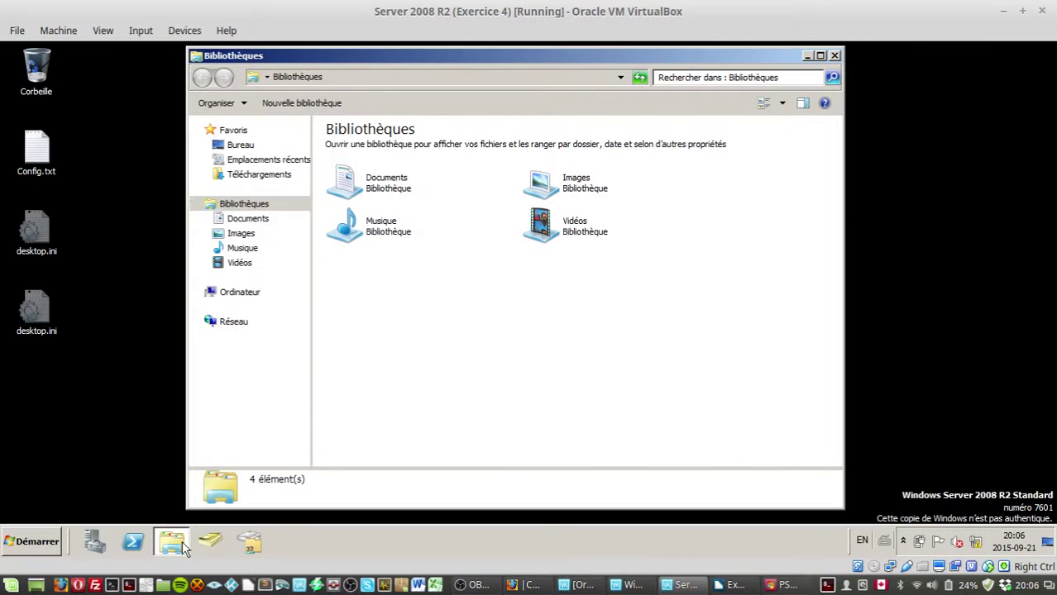
pyautogui.click(226, 298)
pyautogui.doubleClick(359, 171)
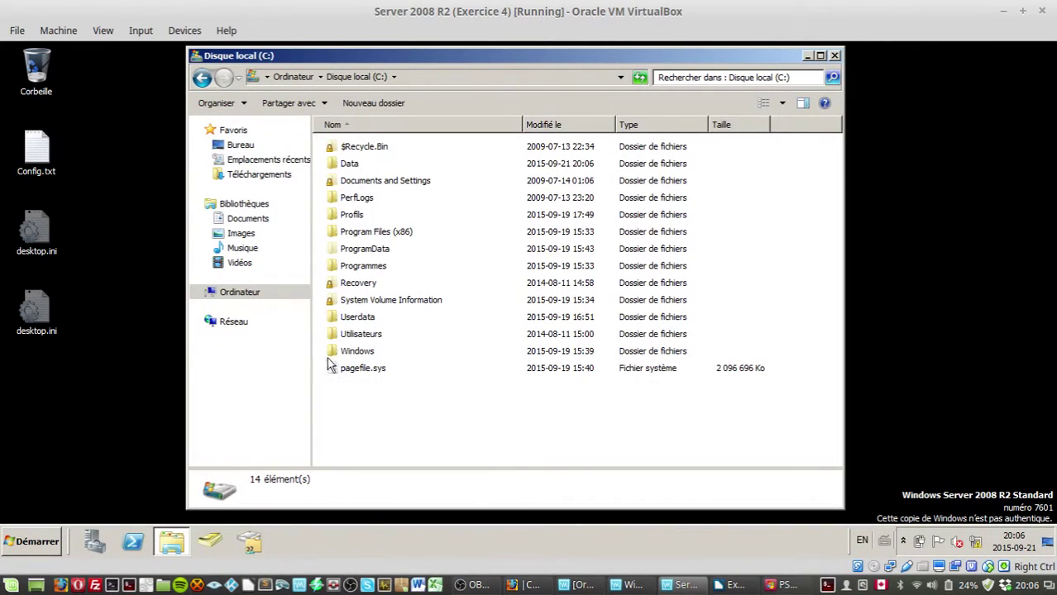
pyautogui.click(351, 166)
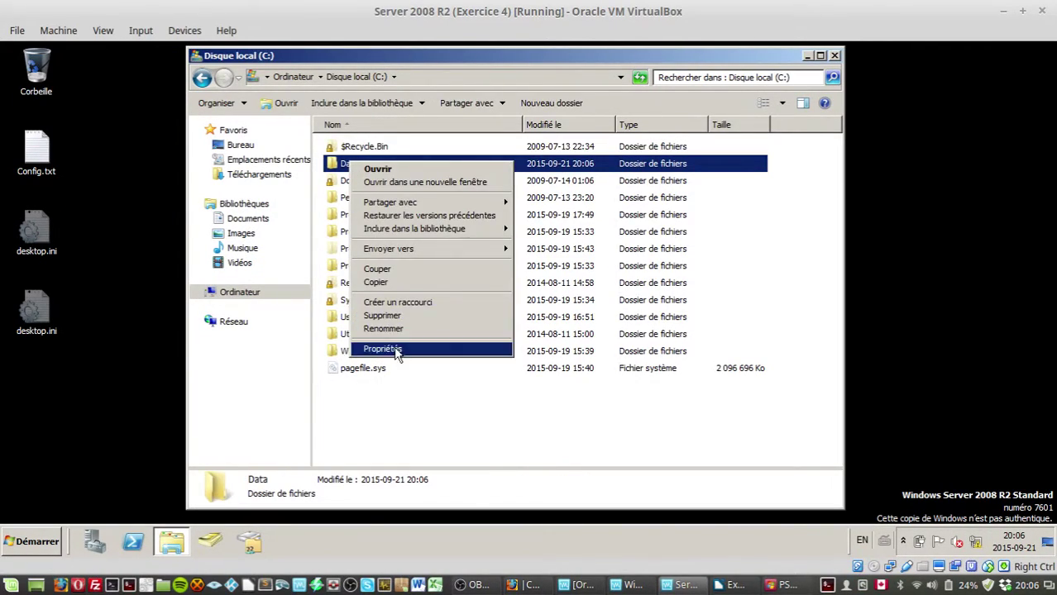
pyautogui.click(389, 349)
pyautogui.click(450, 184)
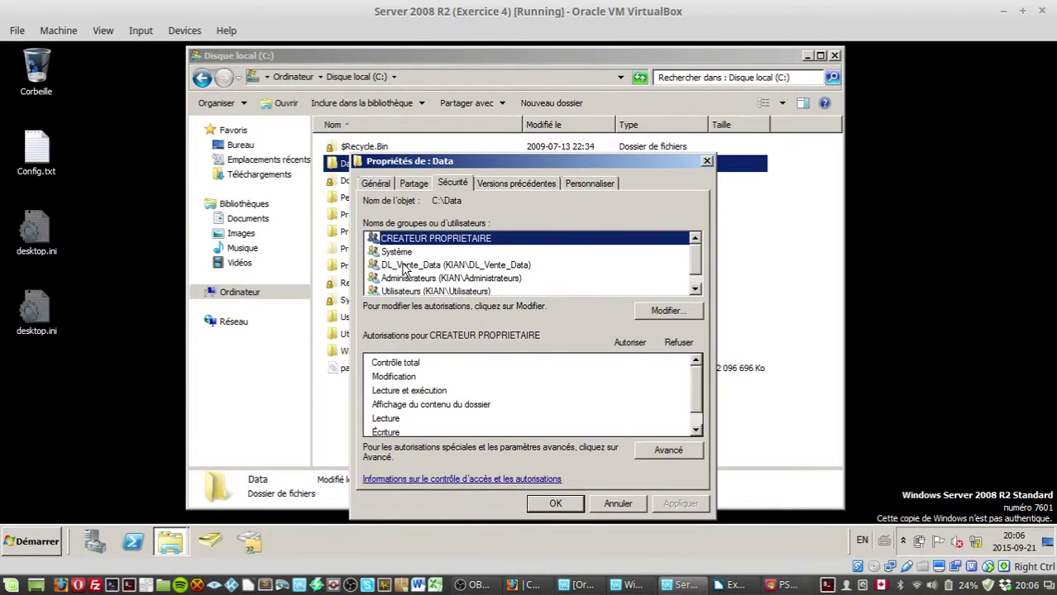
pyautogui.click(413, 265)
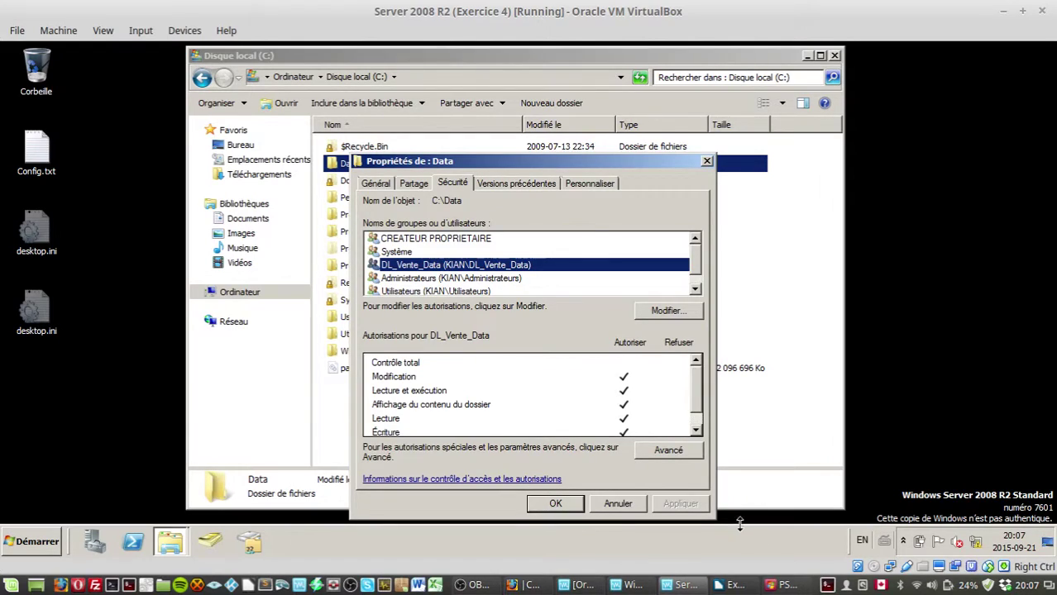
pyautogui.click(616, 505)
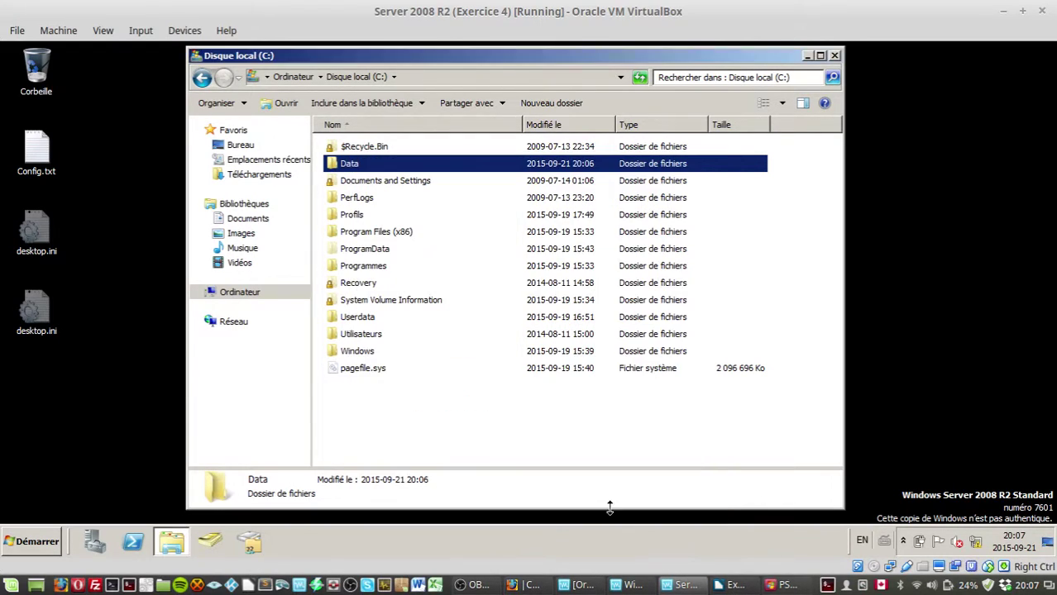
pyautogui.click(473, 435)
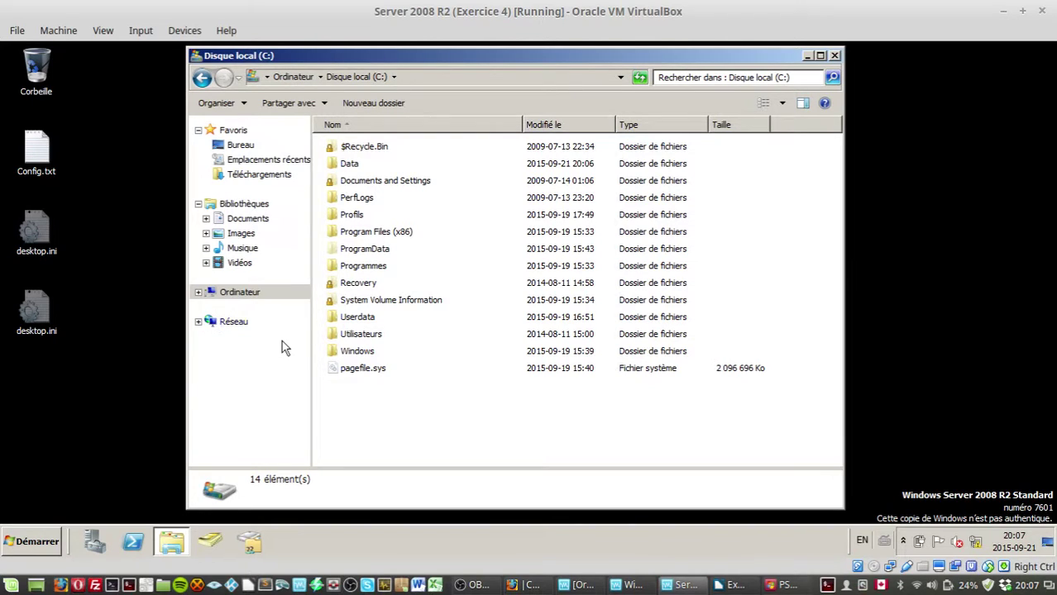
# Step: Check the members of the DL_Vente_Data group in the OU_DL organizational unit of Active Directory
pyautogui.click(221, 548)
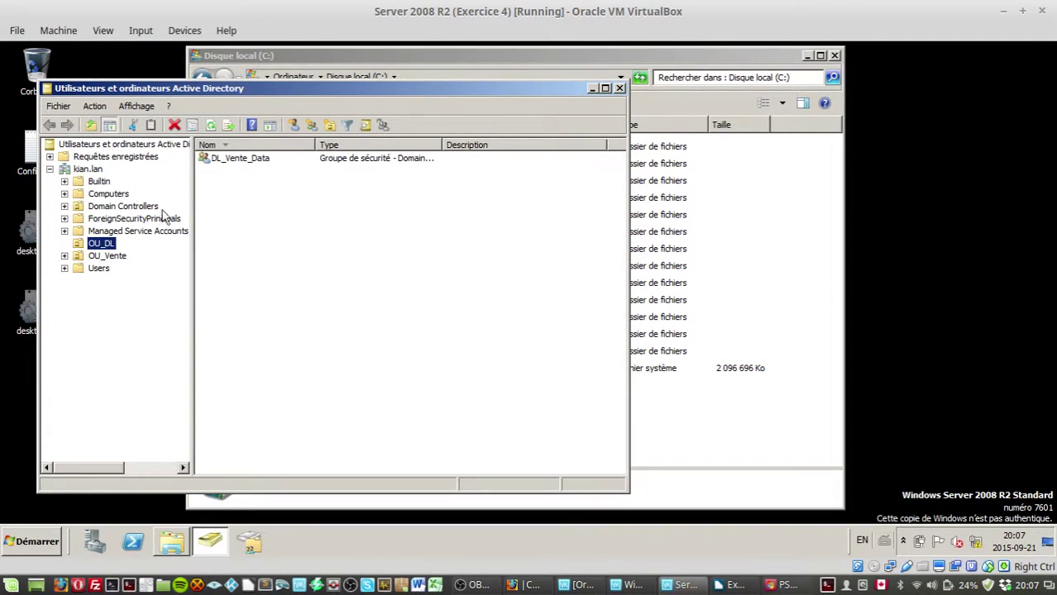
pyautogui.doubleClick(237, 165)
pyautogui.click(215, 144)
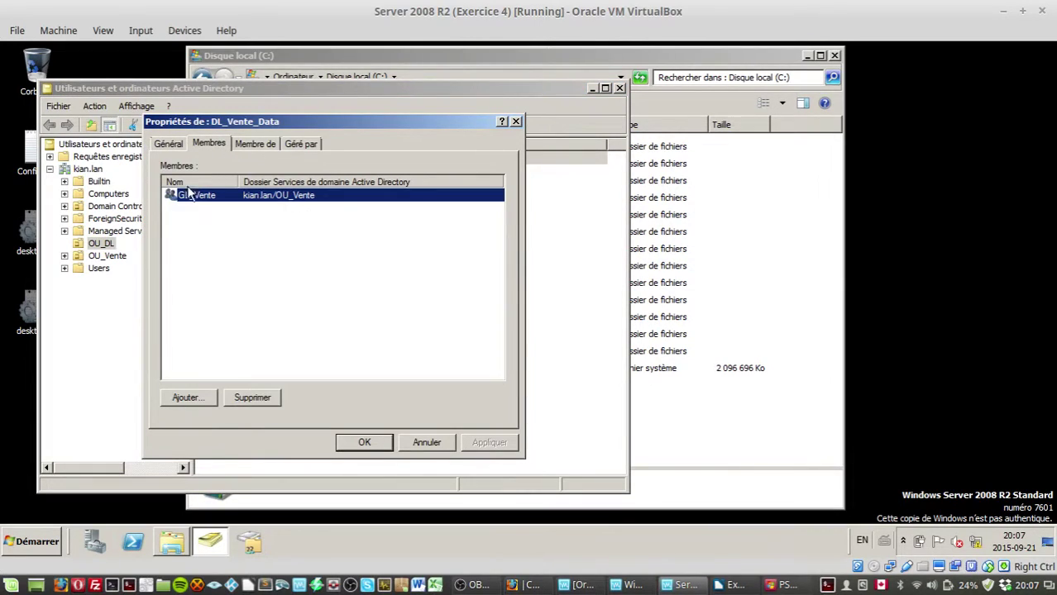
pyautogui.click(451, 443)
# Step: Check the members of the GL_Vente group in the OU_Vente organizational unit
pyautogui.click(107, 256)
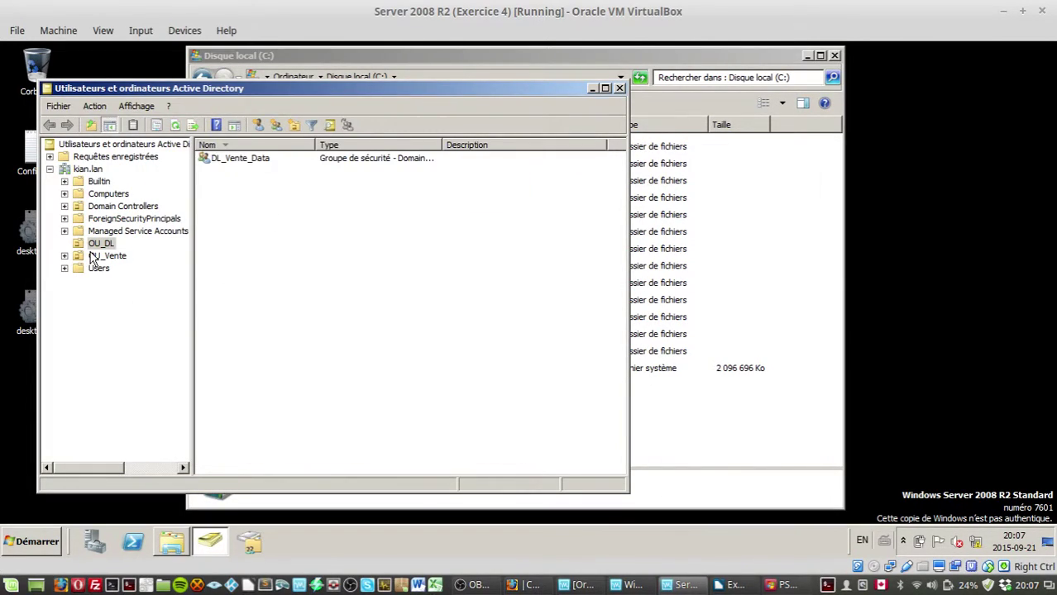
pyautogui.doubleClick(224, 171)
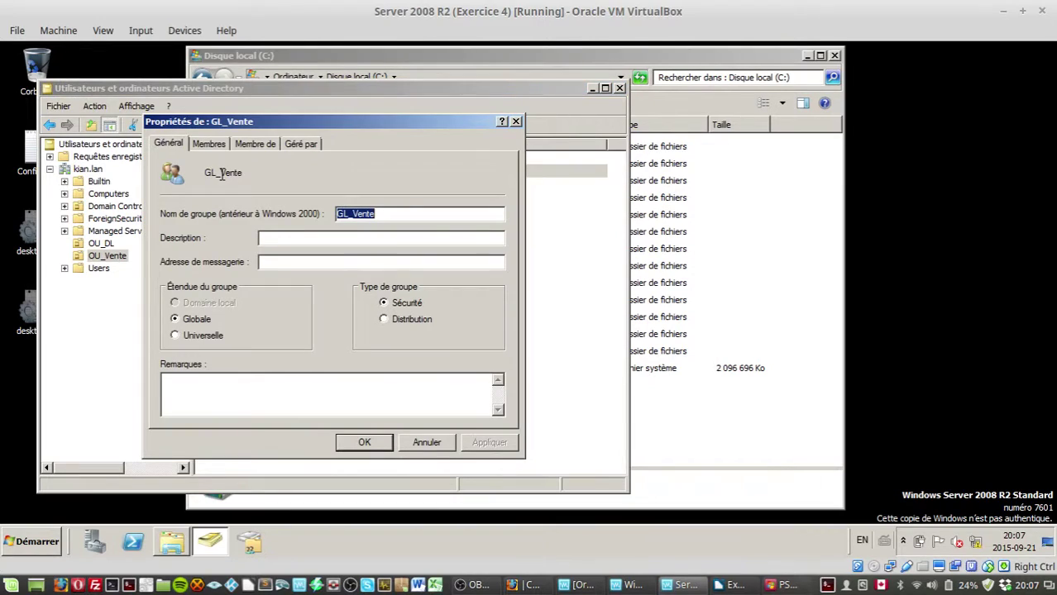
pyautogui.click(215, 144)
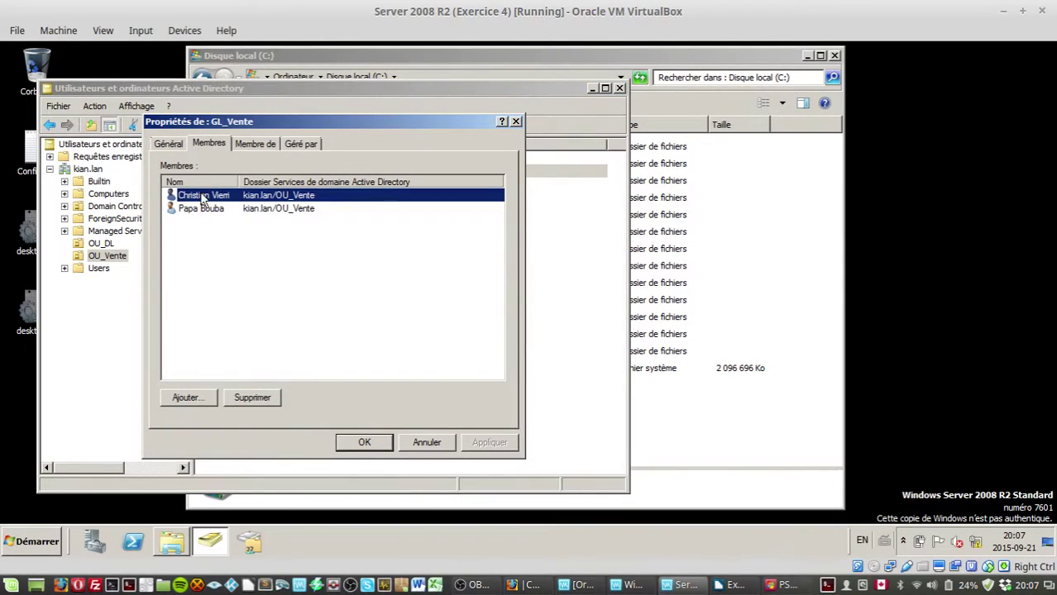
# Step: Remove the selected first user from the GL_Vente group's members and save the group's properties
pyautogui.click(261, 399)
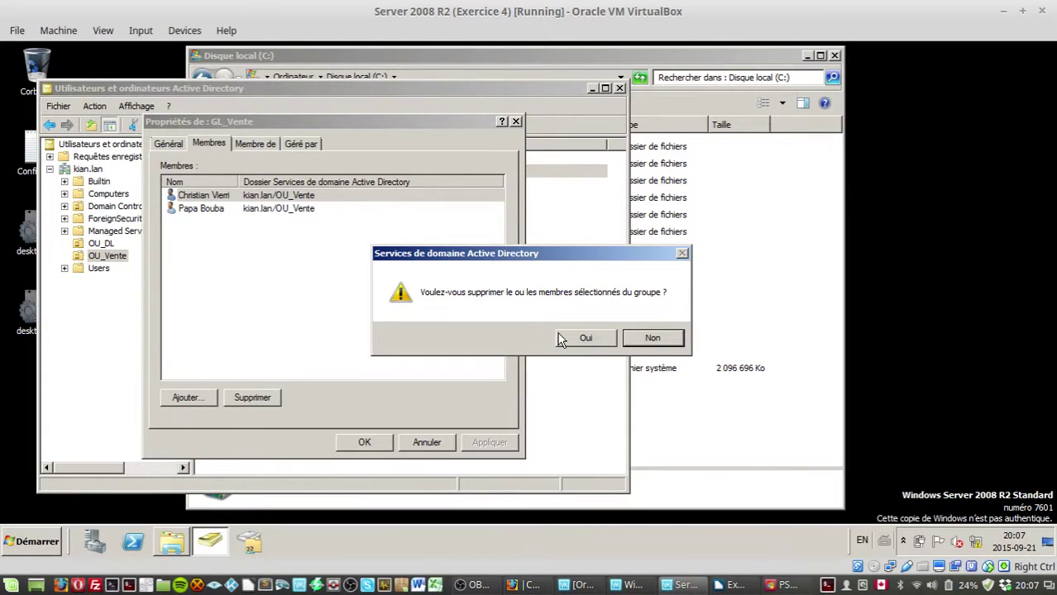
pyautogui.click(583, 338)
pyautogui.click(489, 444)
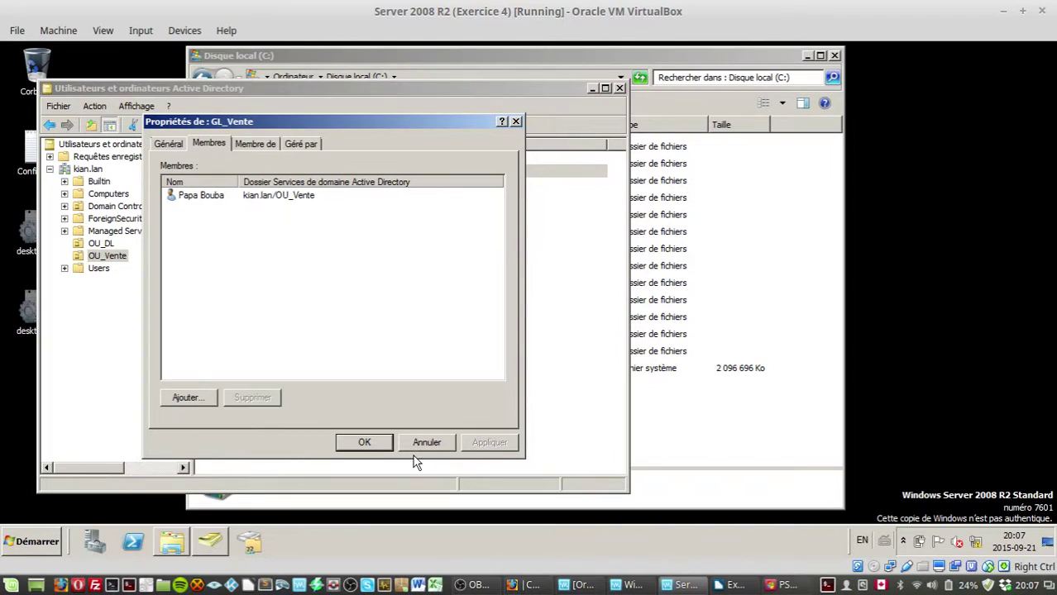
pyautogui.click(356, 444)
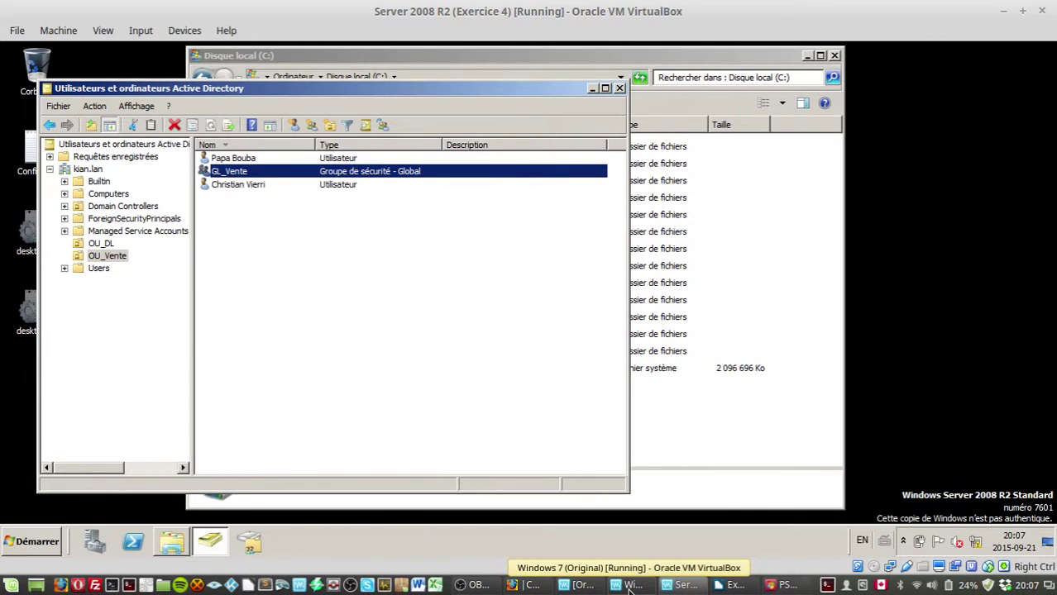
# Step: Switch to the Windows 7 virtual machine and log off the current domain user's session
pyautogui.click(630, 587)
pyautogui.click(21, 542)
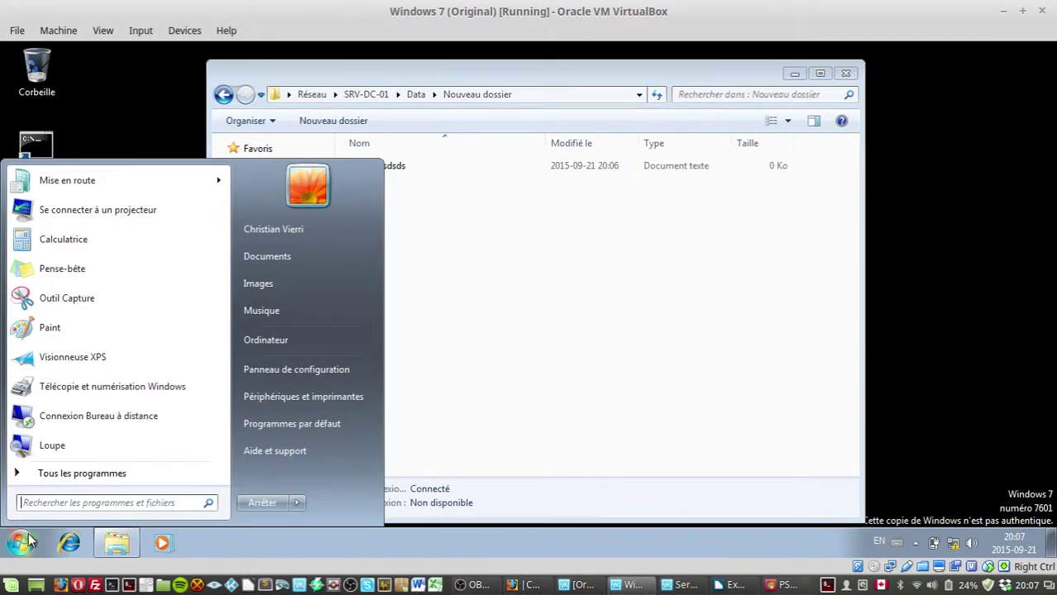
pyautogui.click(296, 502)
pyautogui.click(364, 451)
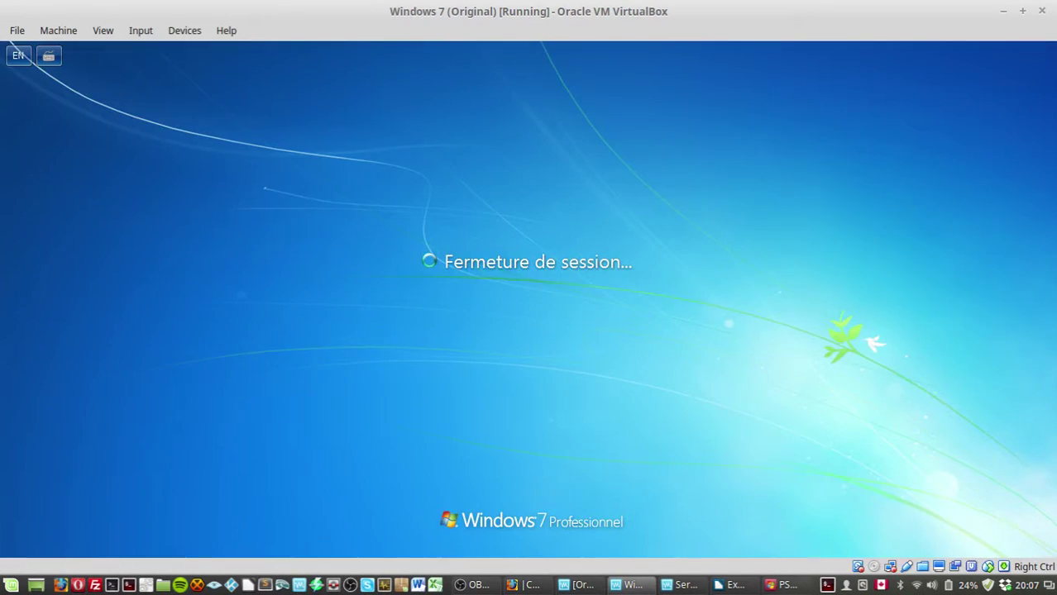
# Step: Log back on as the same domain user by entering the account password, and dismiss the Windows activation prompt
pyautogui.hotkey('ctrl', 'alt', 'Delete')
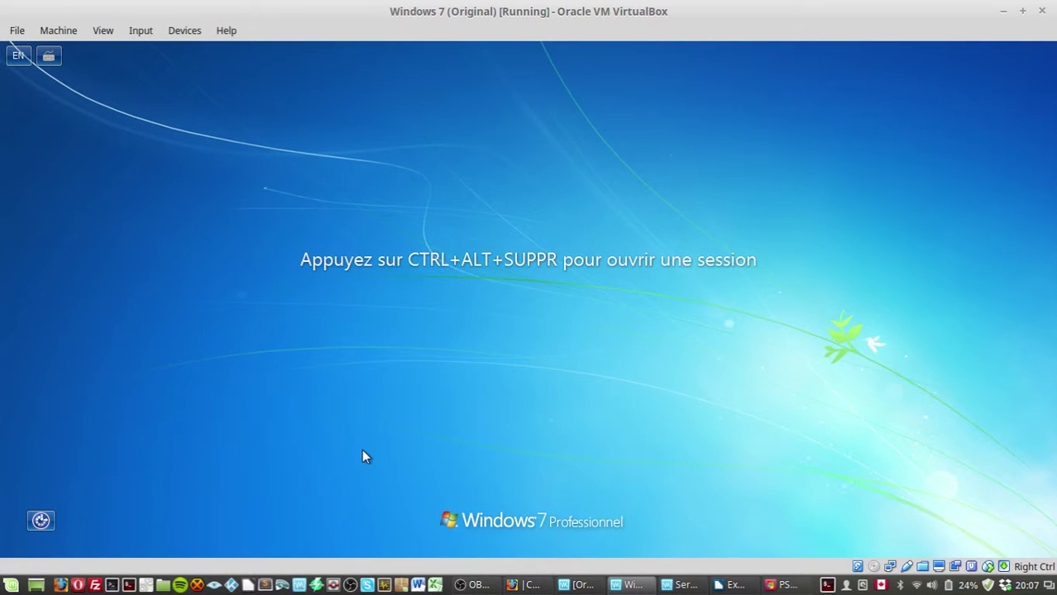
pyautogui.write('••')
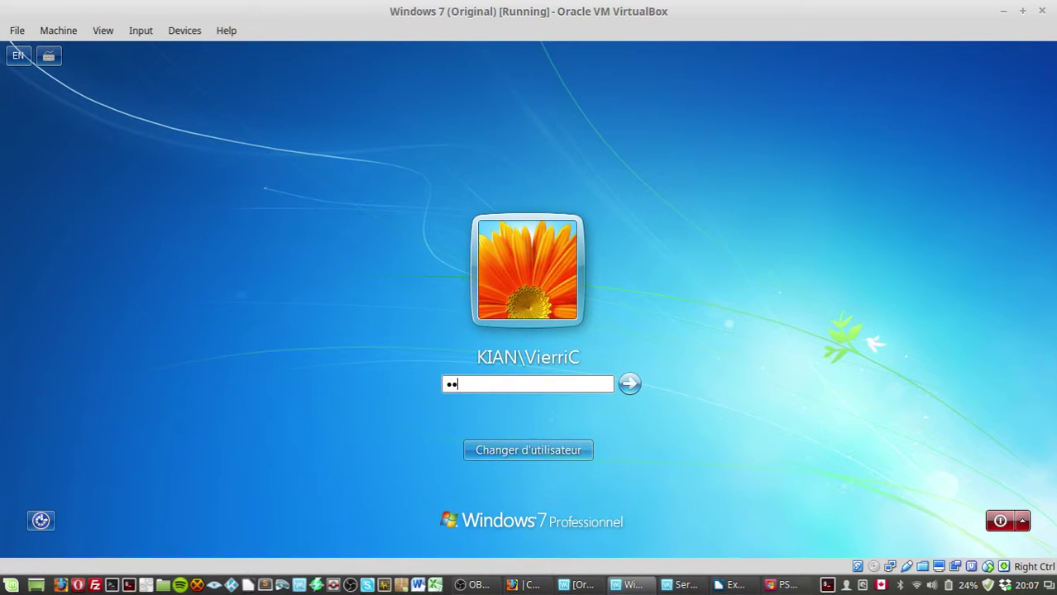
pyautogui.press('Return')
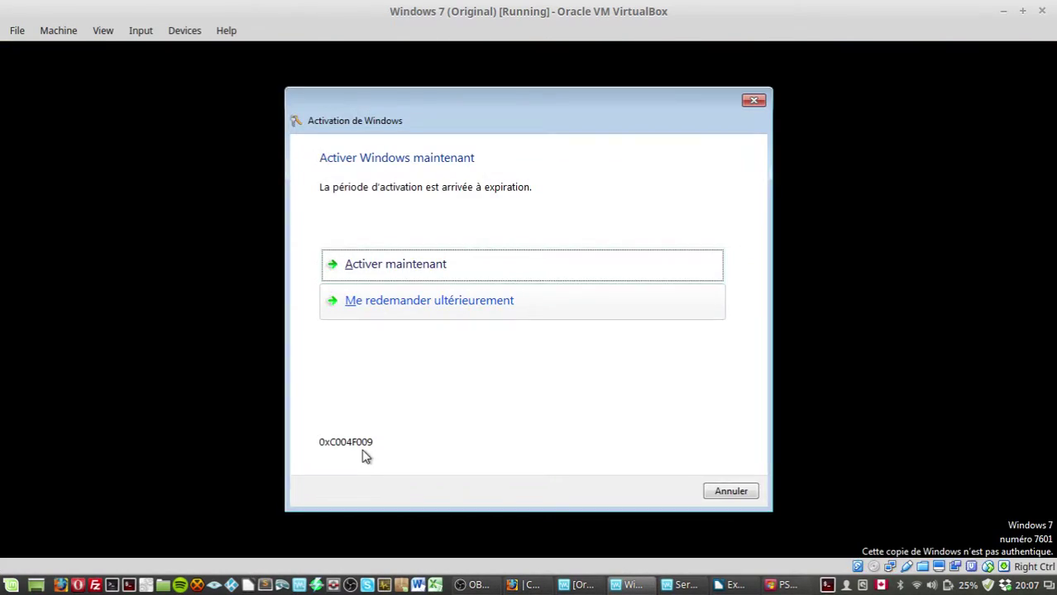
pyautogui.click(727, 491)
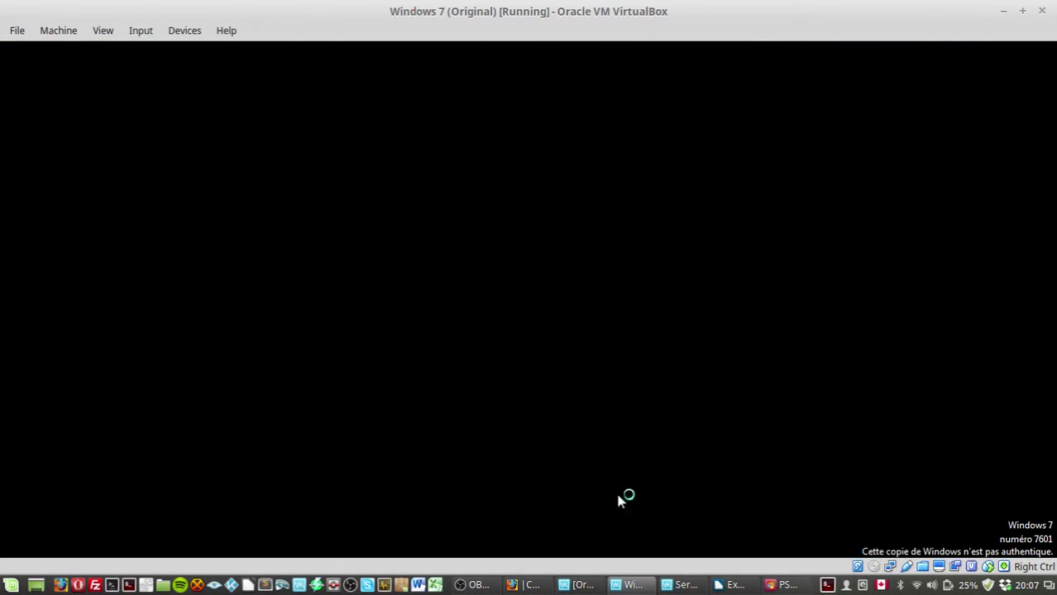
# Step: Browse to \\SRV-DC-01 in Windows Explorer and open the Data share
pyautogui.click(116, 542)
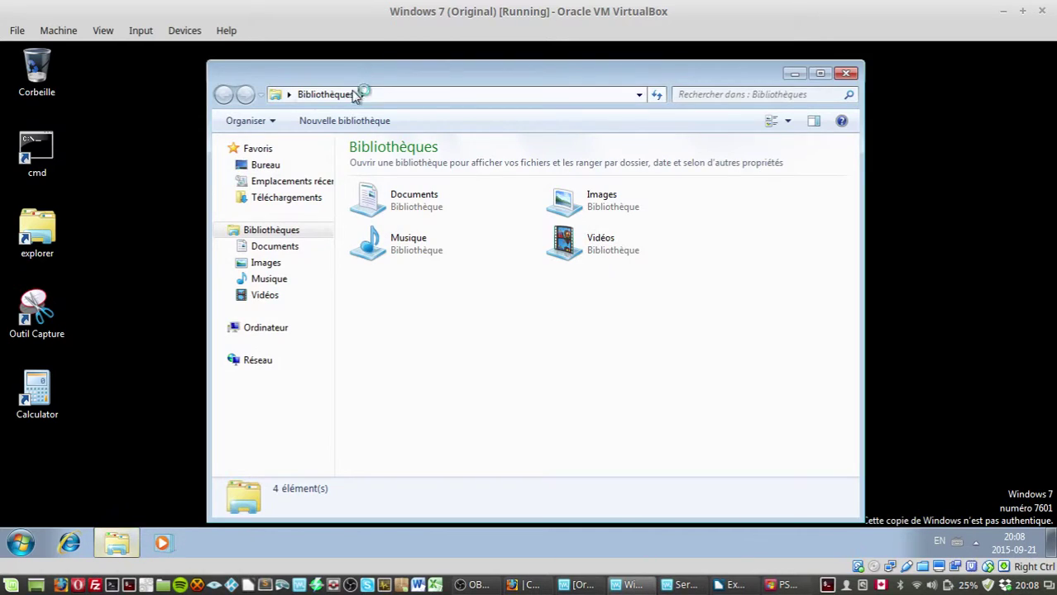
pyautogui.click(376, 95)
pyautogui.write('\\\\')
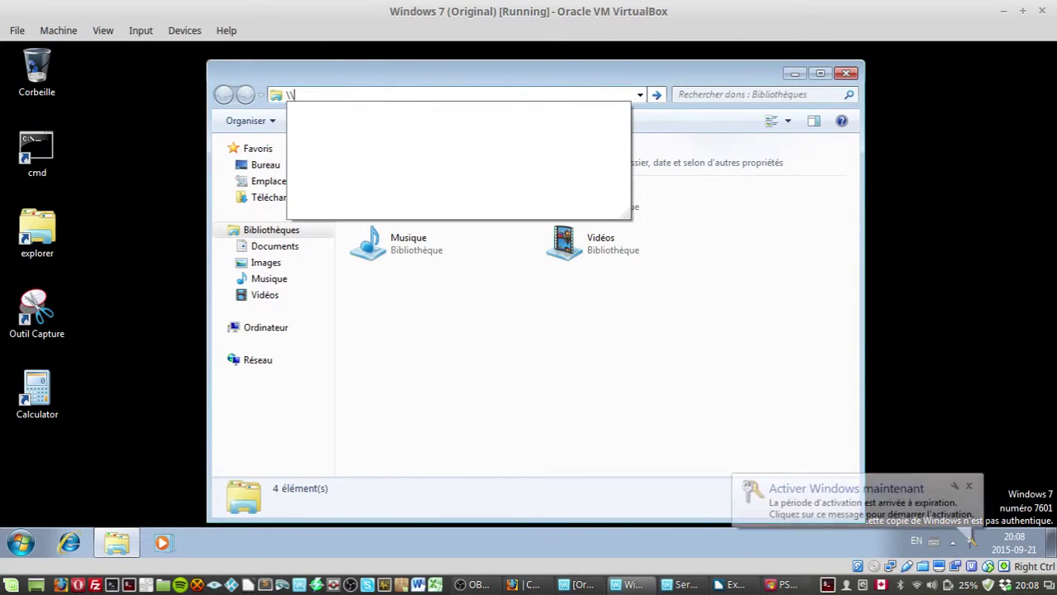
pyautogui.write('SRV-DC-01\\Userdata')
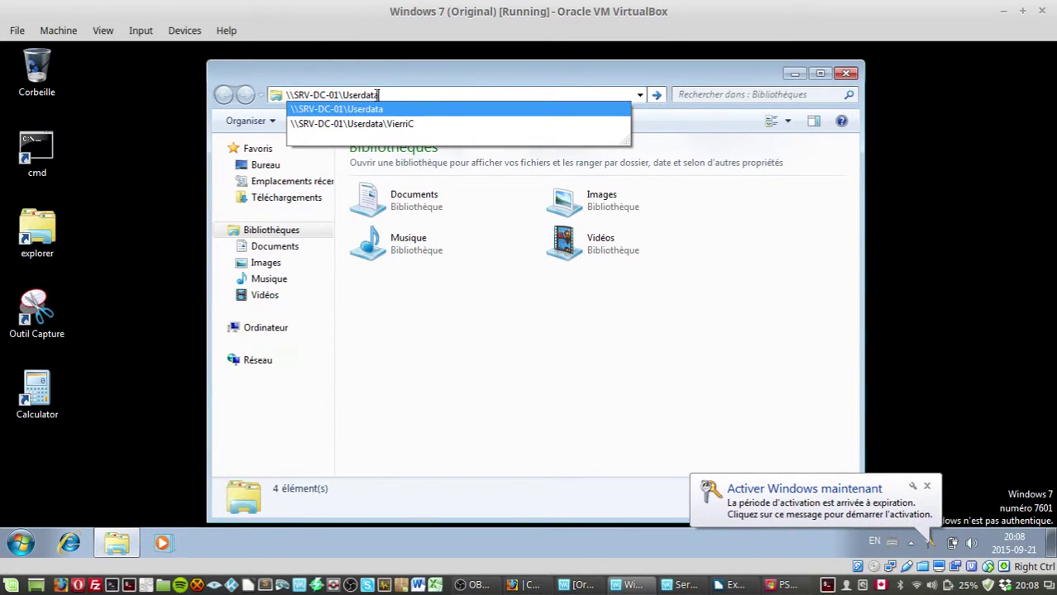
pyautogui.press('BackSpace')
pyautogui.press('BackSpace')
pyautogui.press('Return')
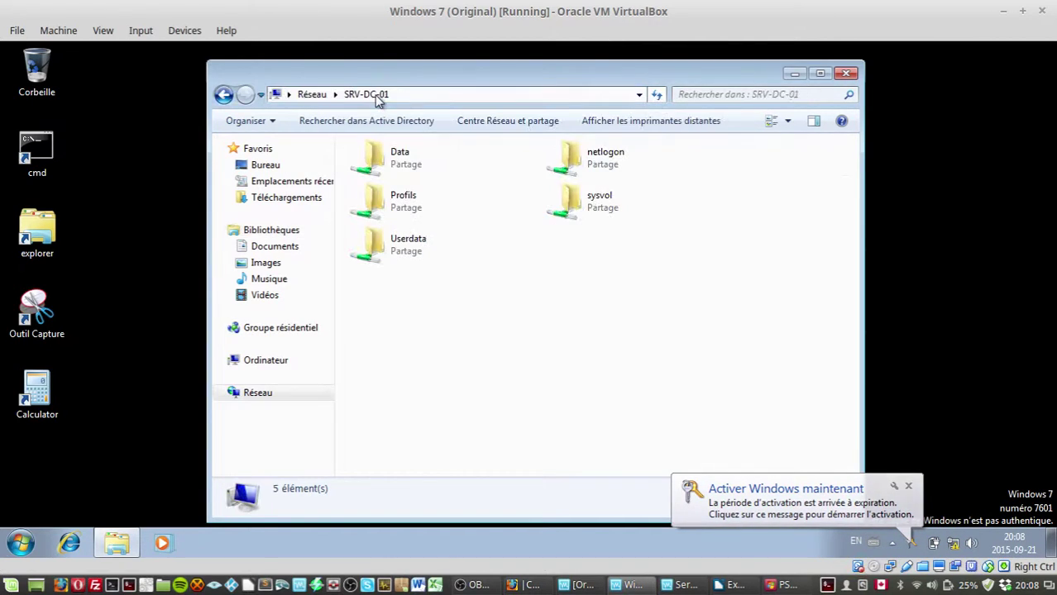
pyautogui.doubleClick(405, 166)
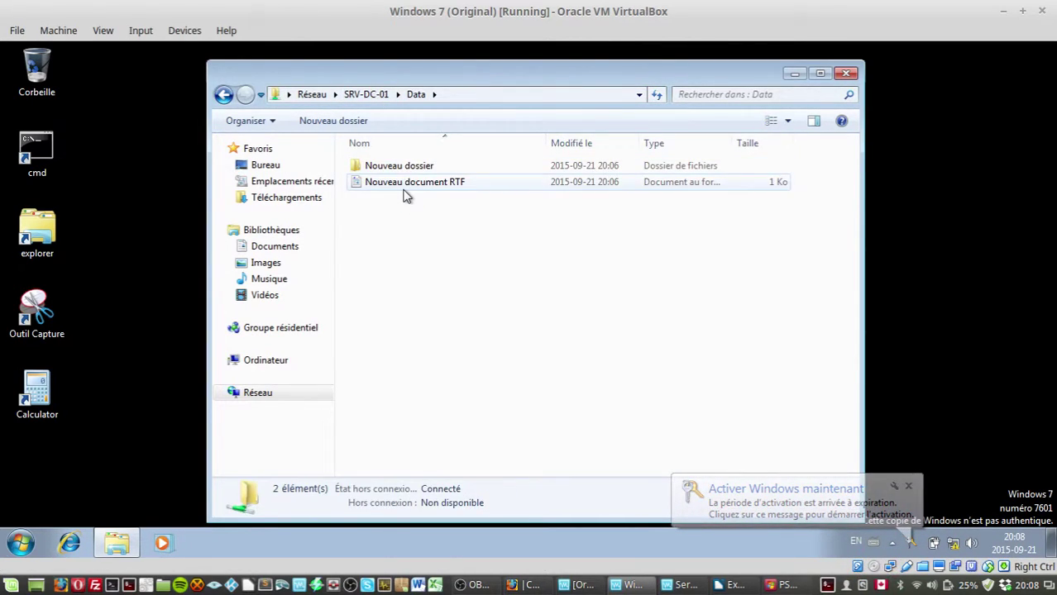
# Step: Create a compressed folder with the default name in the Data share
pyautogui.click(414, 182)
pyautogui.rightClick(446, 274)
pyautogui.moveTo(519, 419)
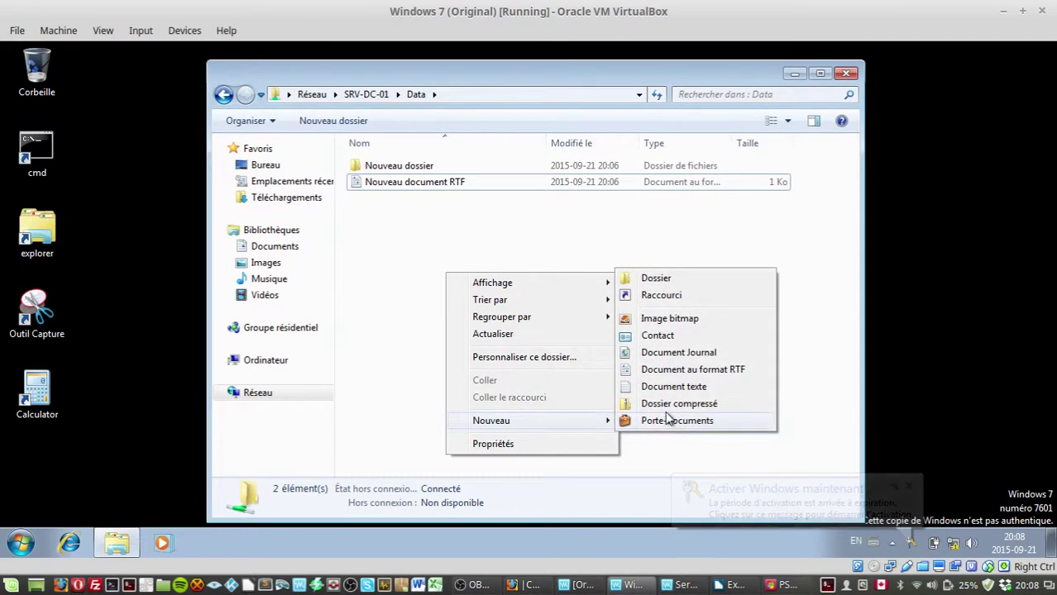
pyautogui.click(668, 403)
pyautogui.press('Return')
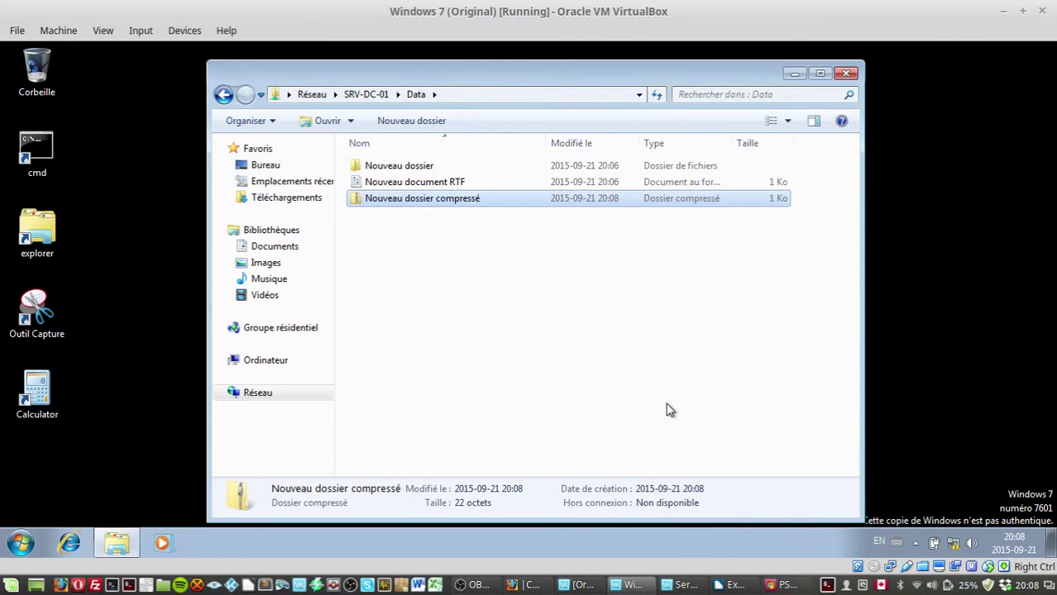
# Step: Create a text document with the default name in the Data share, write rerer in it, and save and close it
pyautogui.rightClick(460, 289)
pyautogui.moveTo(588, 438)
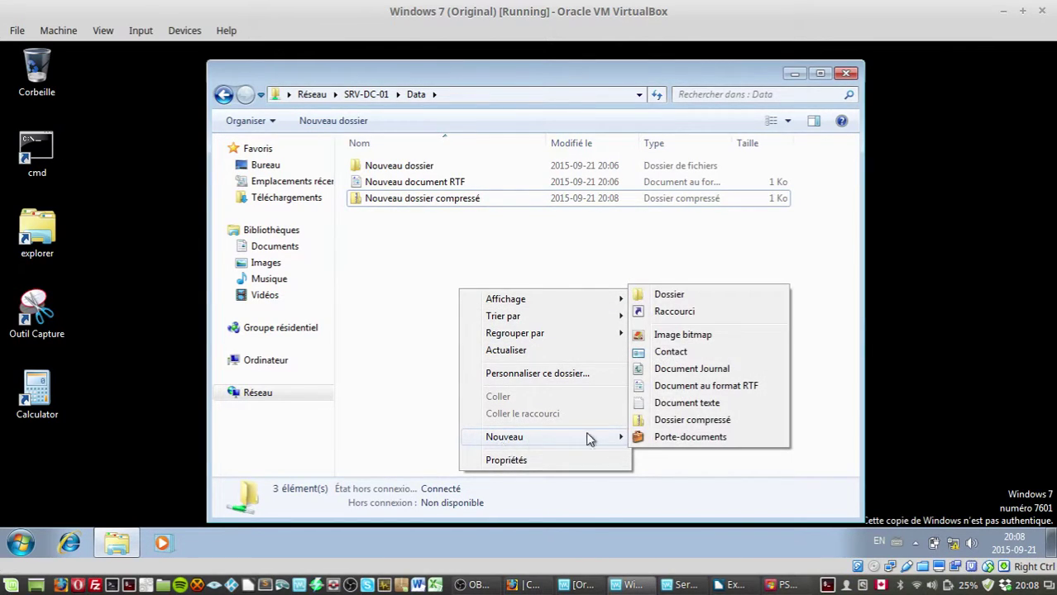
pyautogui.click(661, 403)
pyautogui.press('Return')
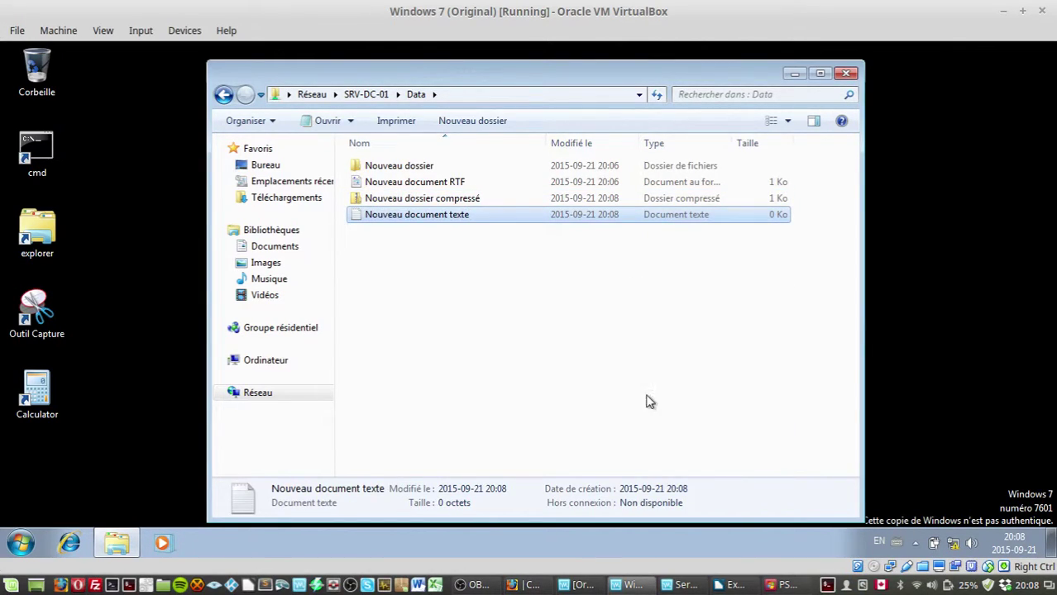
pyautogui.doubleClick(451, 220)
pyautogui.write('rerer')
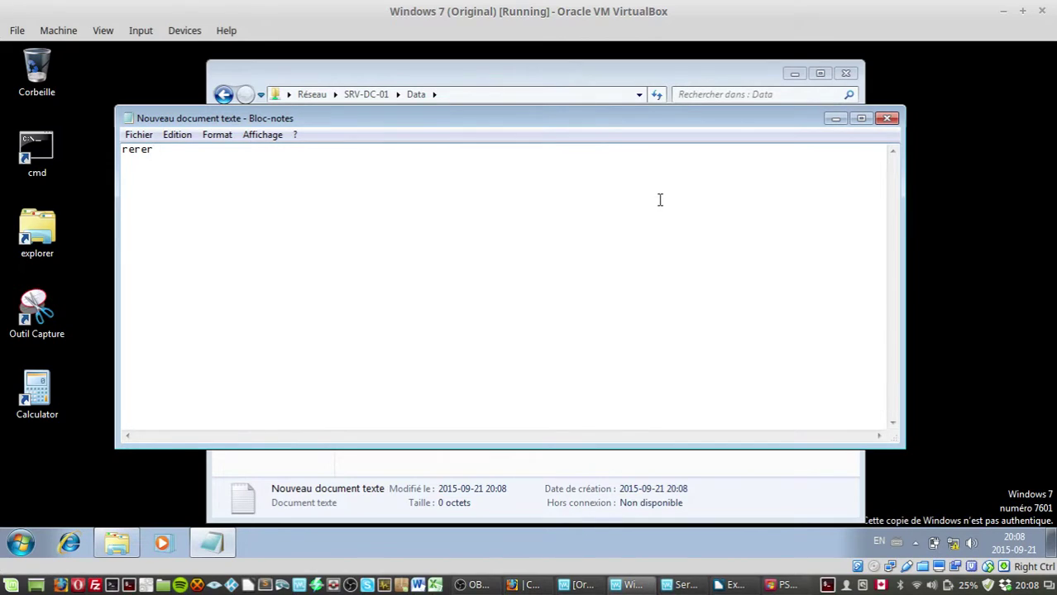
pyautogui.hotkey('ctrl', 's')
pyautogui.click(885, 119)
# Step: Delete all the files and folders in the Data share
pyautogui.moveTo(530, 285); pyautogui.dragTo(436, 146)
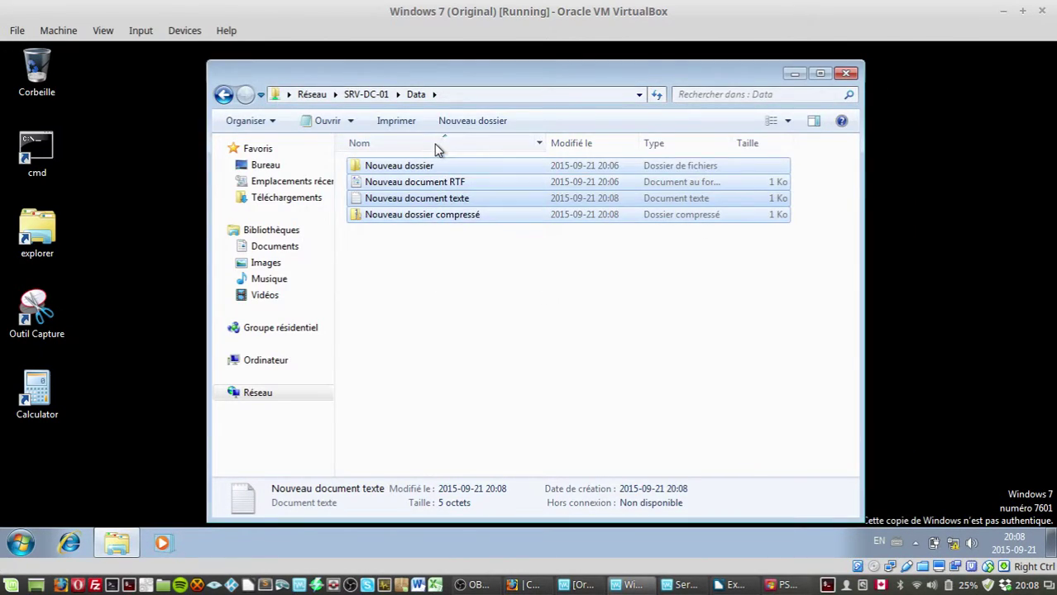
pyautogui.press('Delete')
pyautogui.press('Return')
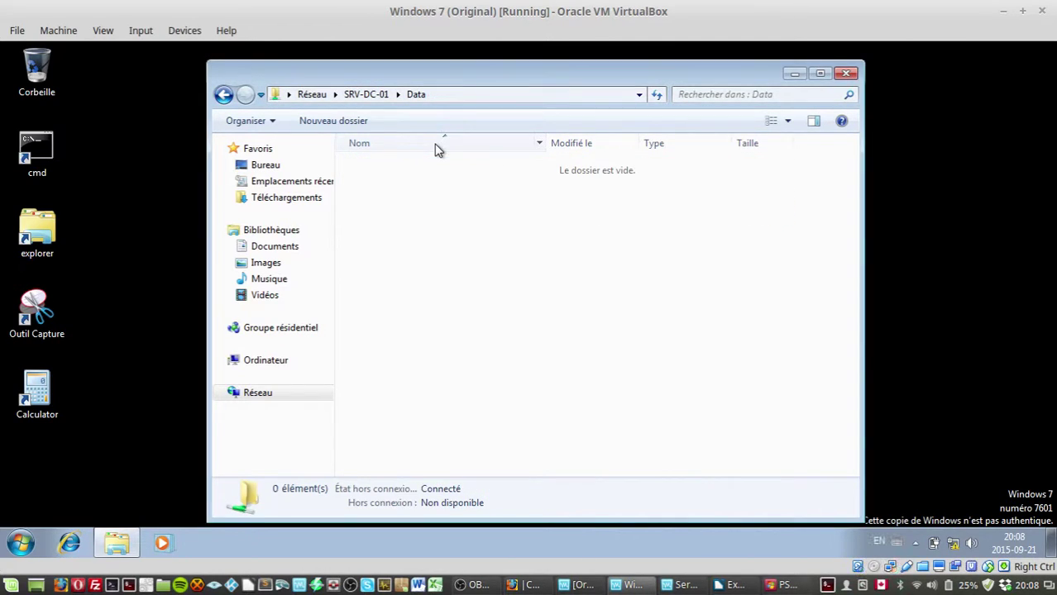
# Step: Close the Data share window and log off the Windows 7 session
pyautogui.click(845, 73)
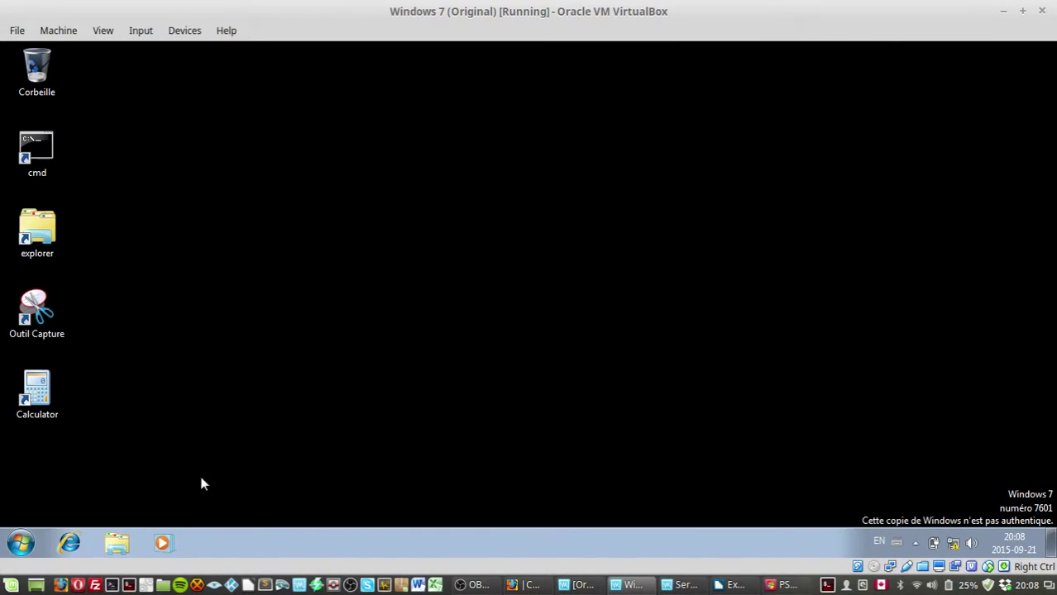
pyautogui.click(20, 542)
pyautogui.click(296, 503)
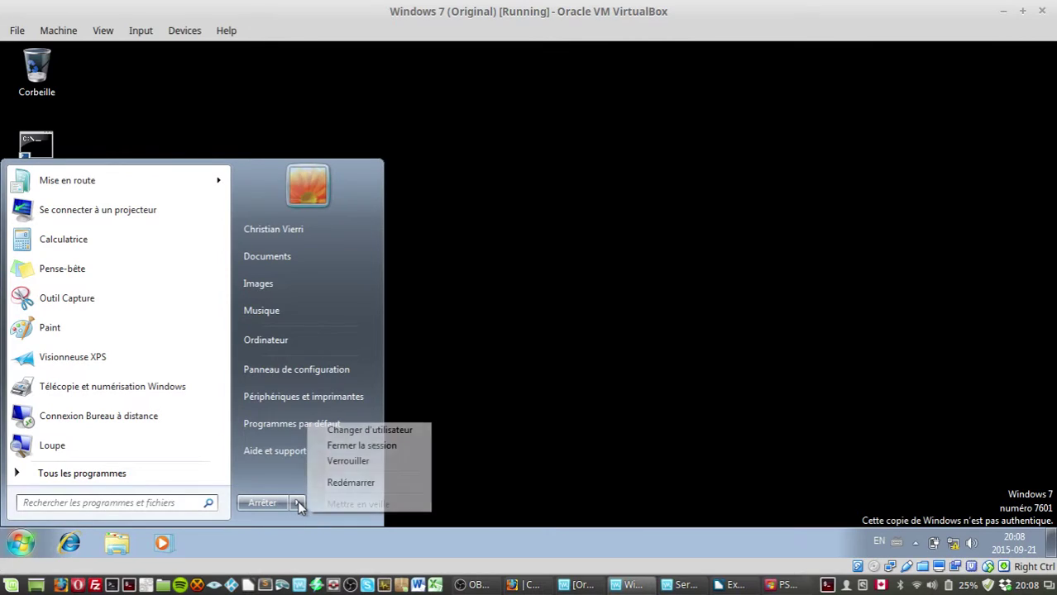
pyautogui.click(347, 446)
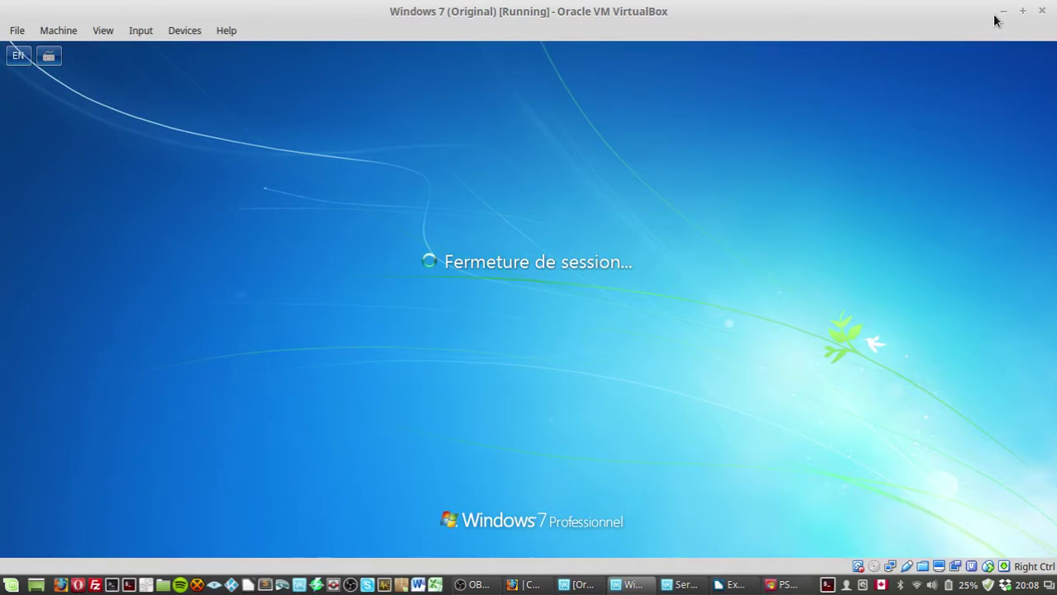
# Step: Switch to the Server 2008 R2 virtual machine and check the members and general properties of the GL_Vente group
pyautogui.hotkey('alt', 'Tab')
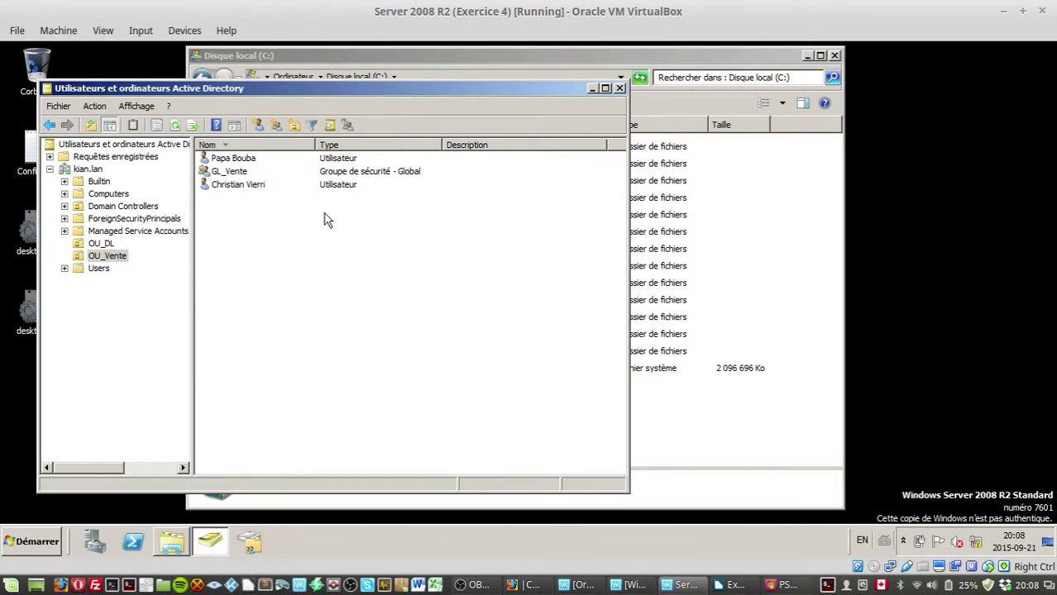
pyautogui.doubleClick(244, 172)
pyautogui.click(209, 145)
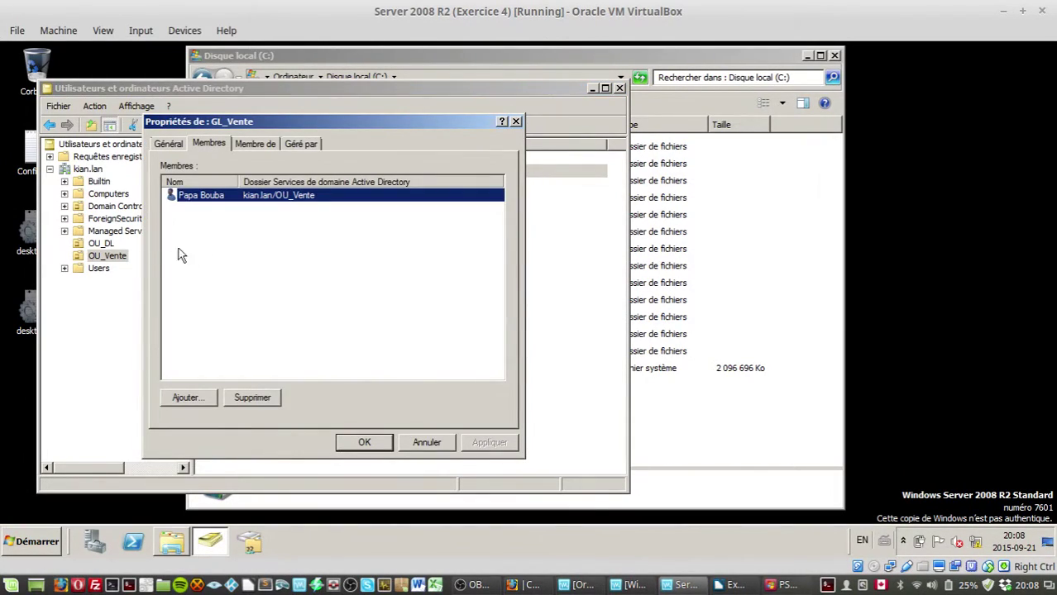
pyautogui.click(180, 145)
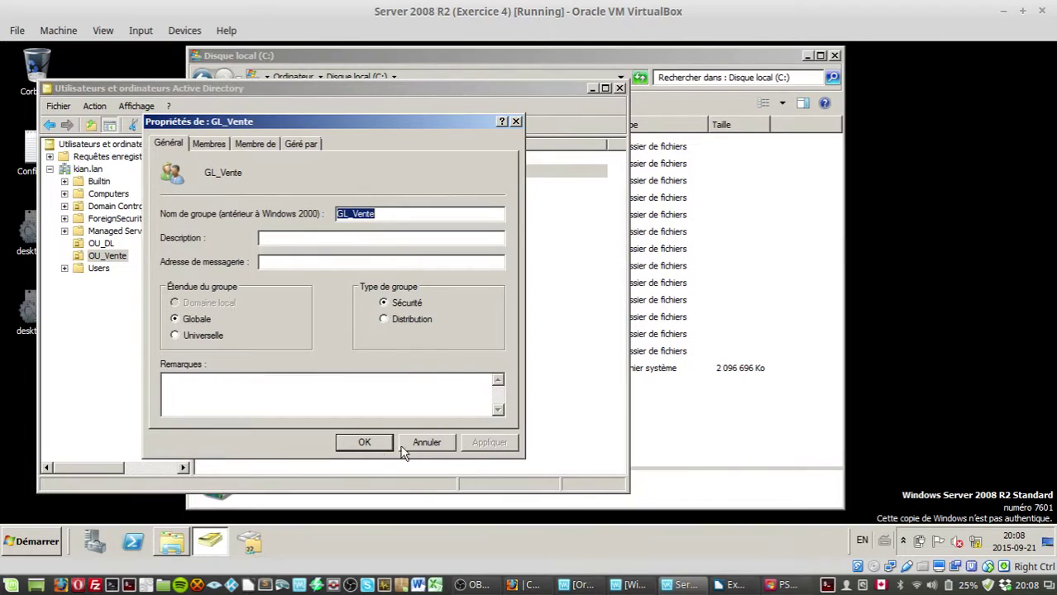
pyautogui.click(373, 447)
pyautogui.click(316, 281)
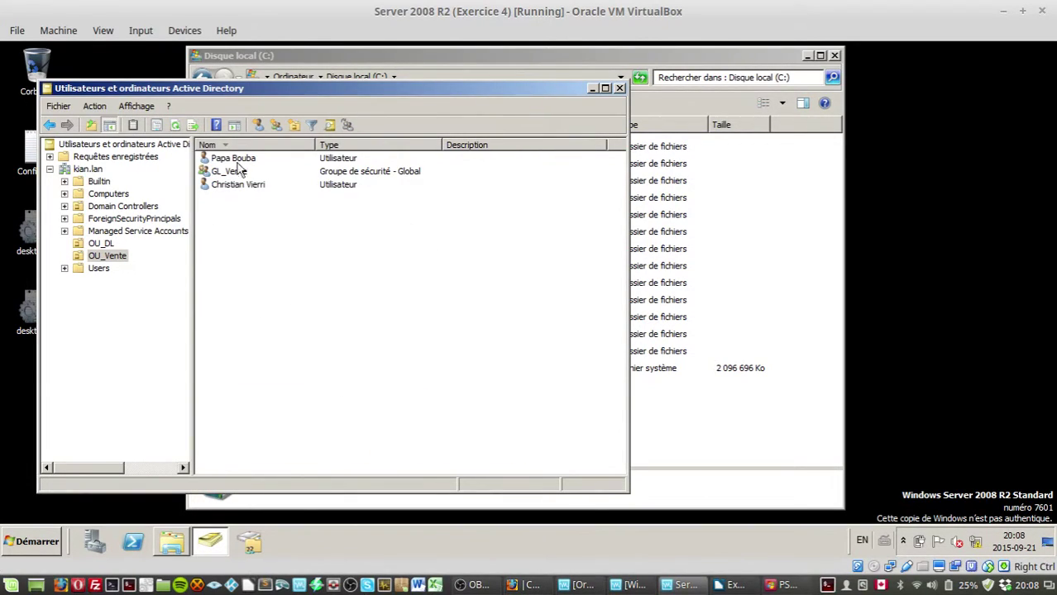
# Step: Review the security permissions of the Utilisateurs group in the properties of C:\Data
pyautogui.click(767, 430)
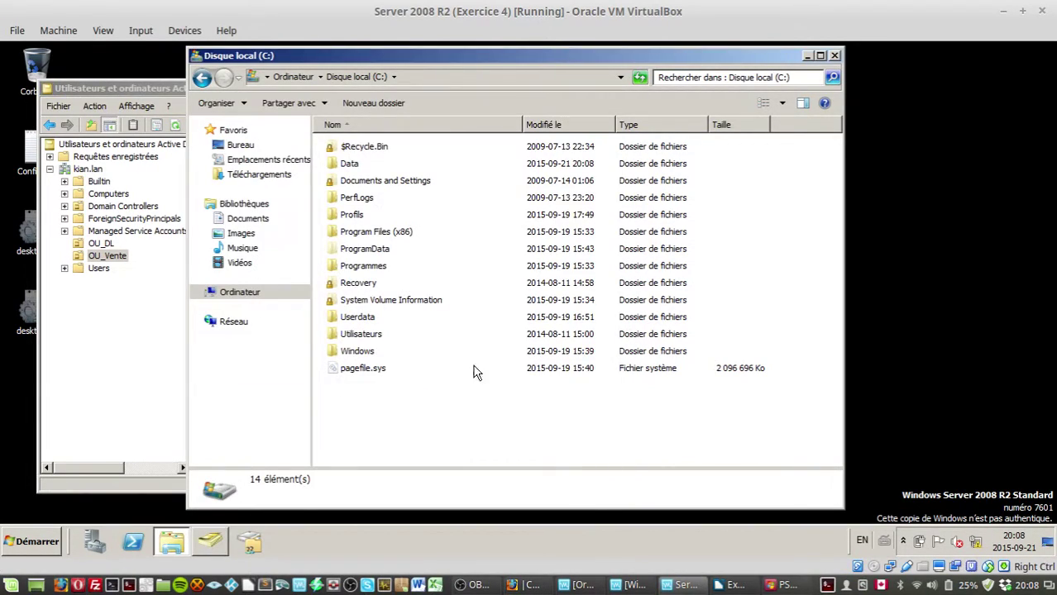
pyautogui.rightClick(352, 165)
pyautogui.click(380, 356)
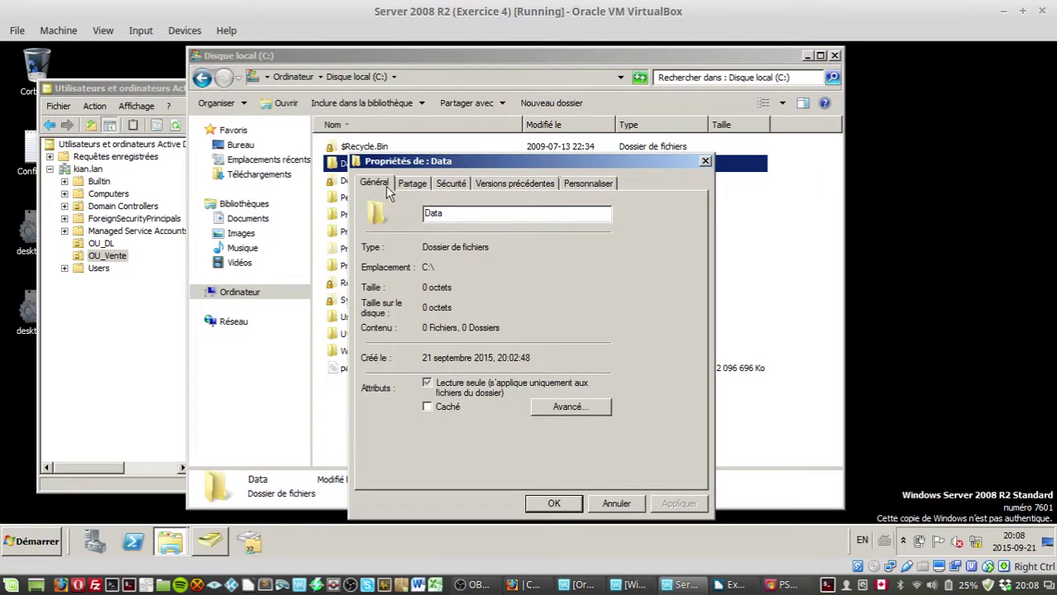
pyautogui.click(412, 183)
pyautogui.click(449, 184)
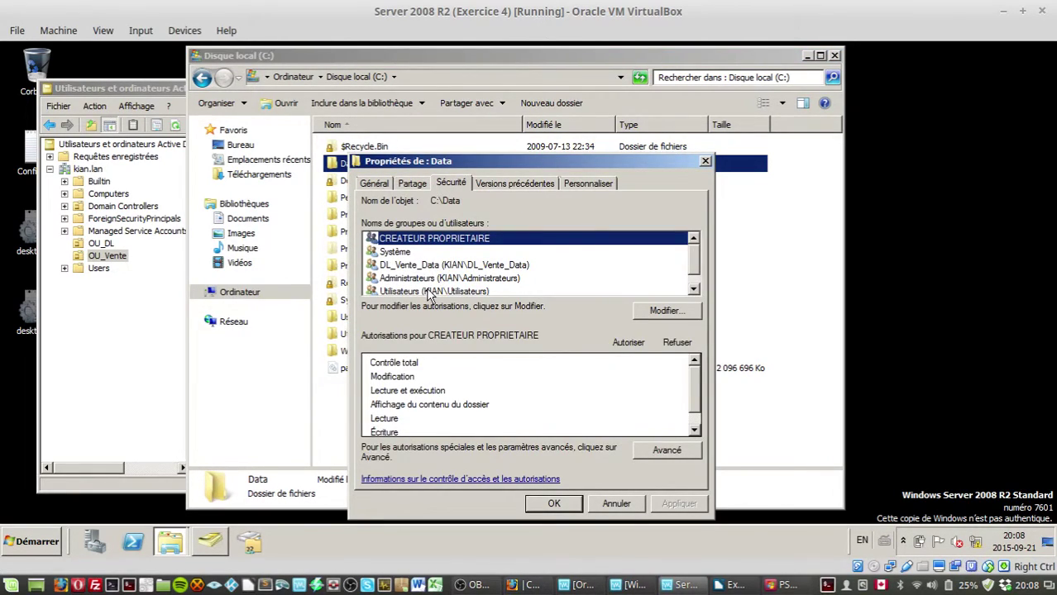
pyautogui.click(427, 290)
pyautogui.scroll(-1, 701, 262)
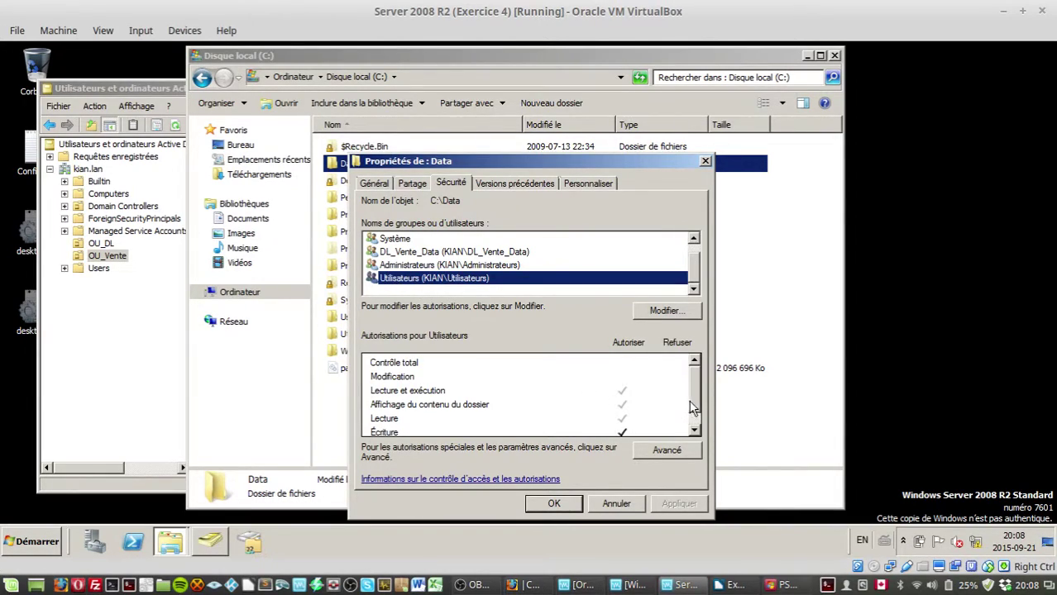
pyautogui.click(695, 429)
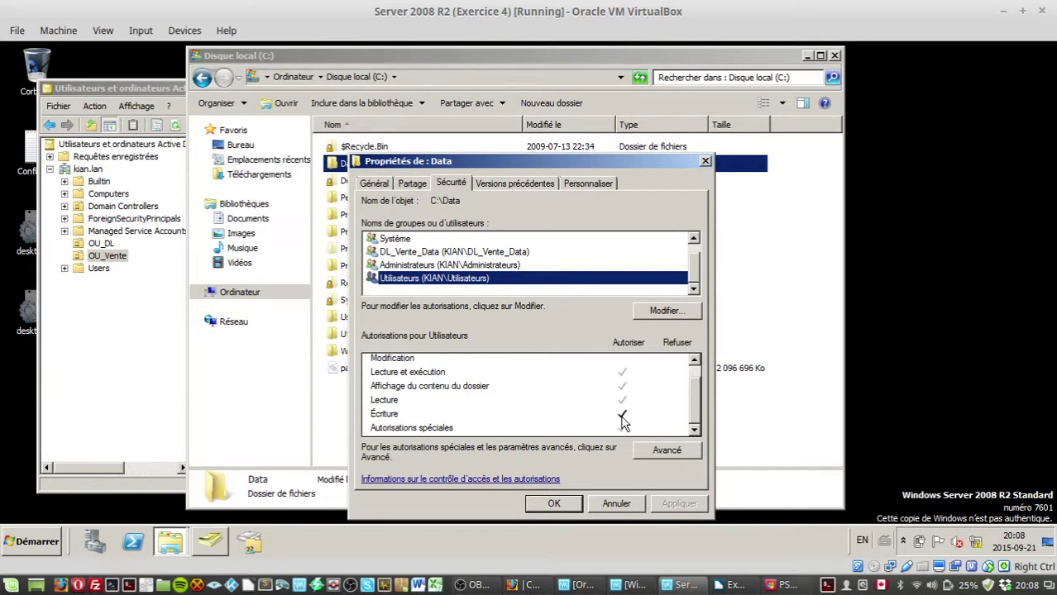
# Step: Stop C:\Data from inheriting its parent's permissions, converting the inherited entries to explicit ones, and apply the advanced security settings
pyautogui.click(662, 454)
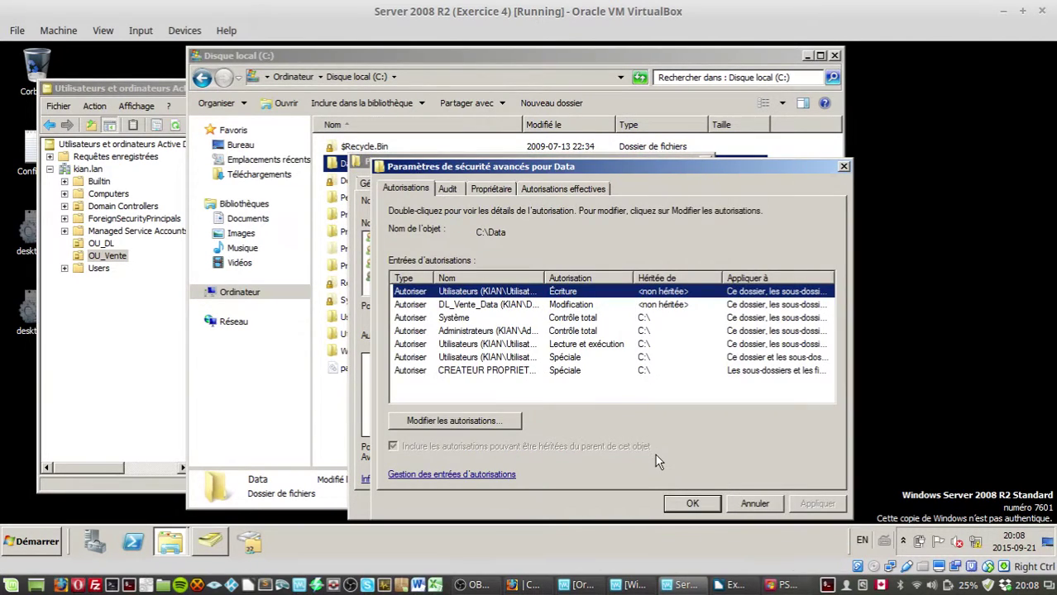
pyautogui.click(478, 423)
pyautogui.click(417, 423)
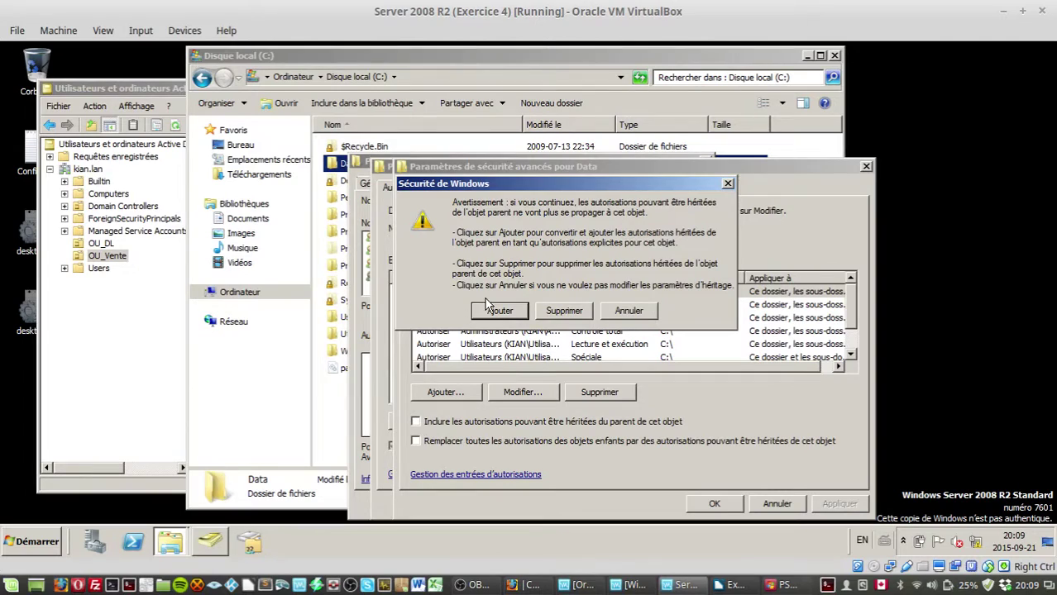
pyautogui.click(496, 310)
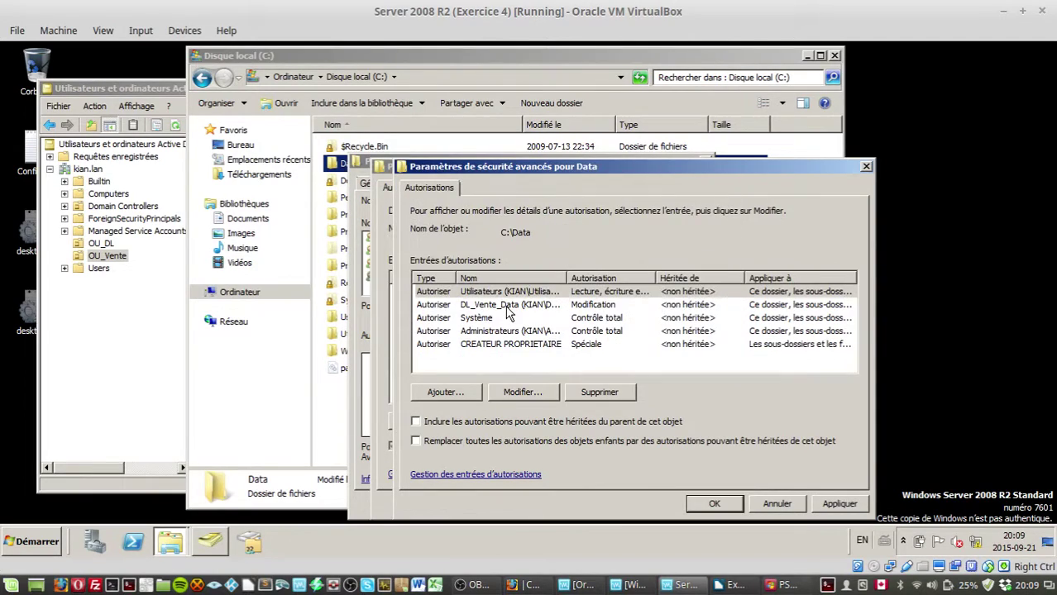
pyautogui.click(445, 392)
pyautogui.click(698, 354)
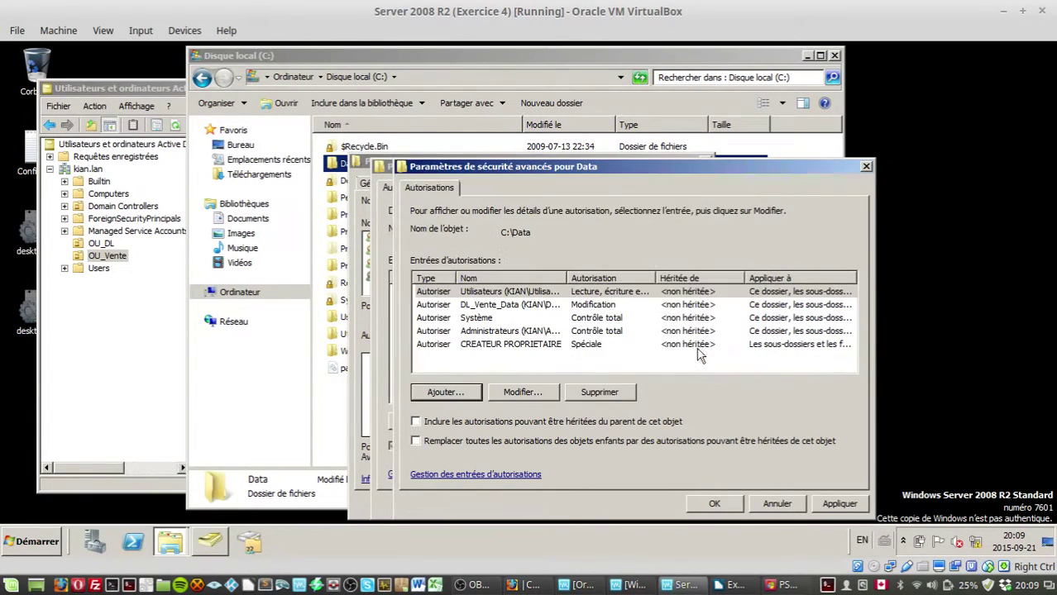
pyautogui.click(839, 504)
pyautogui.click(715, 503)
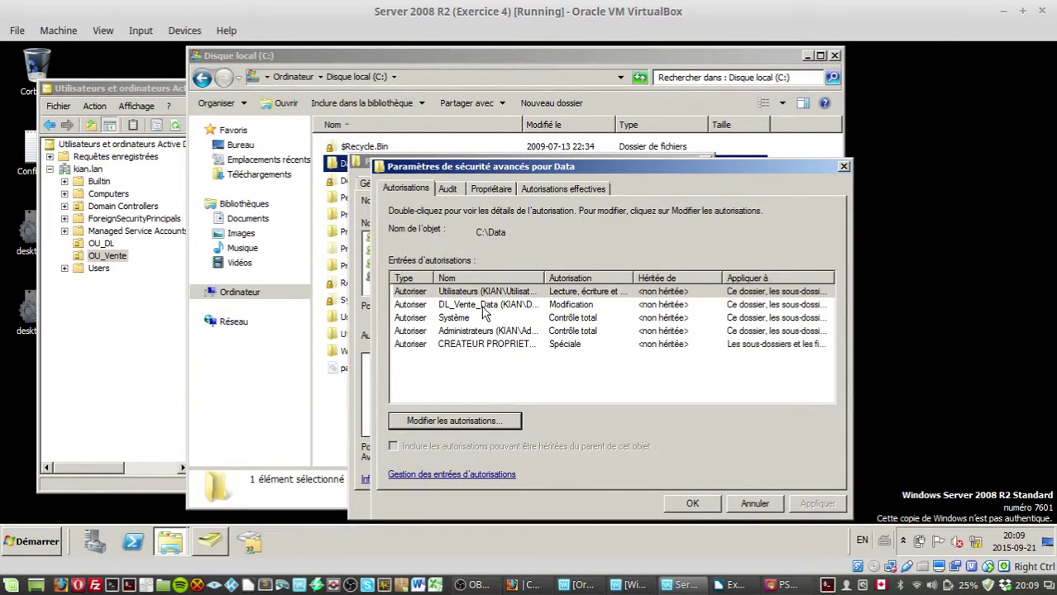
pyautogui.click(692, 504)
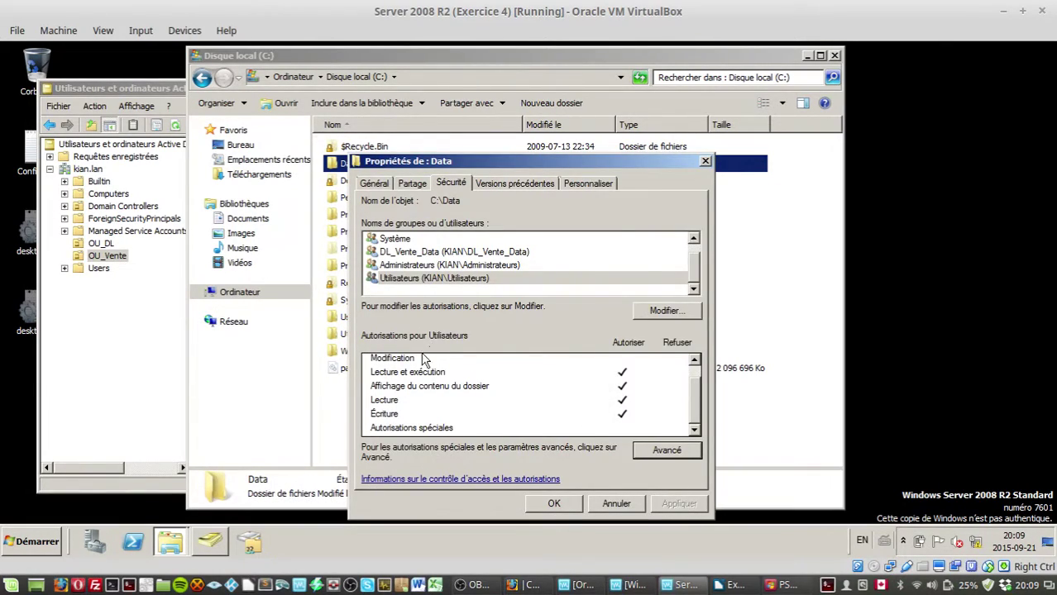
# Step: Remove the allowed Écriture permission from the Utilisateurs group on C:\Data
pyautogui.click(447, 280)
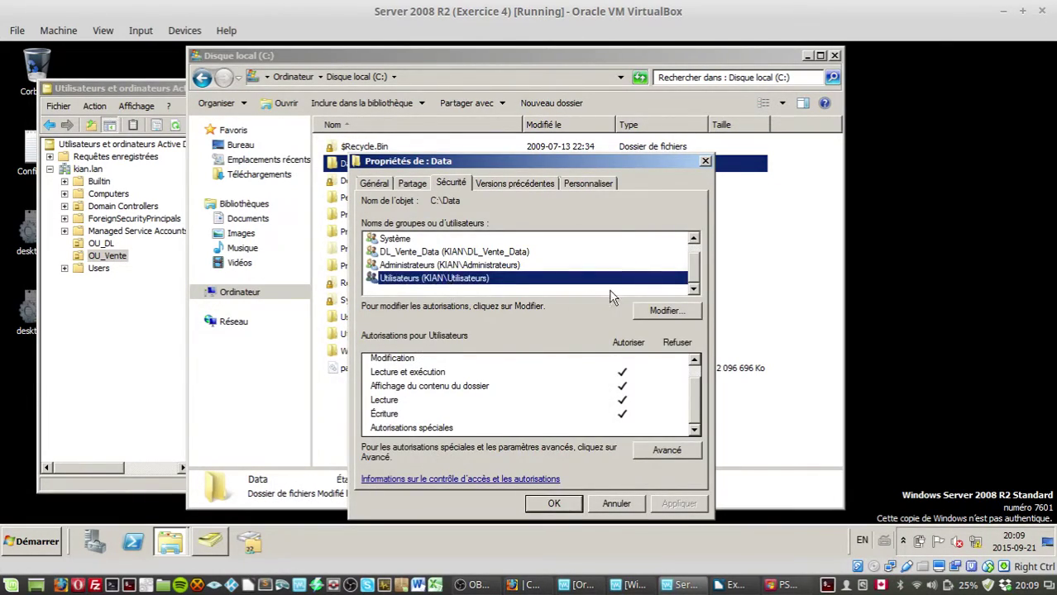
pyautogui.click(674, 312)
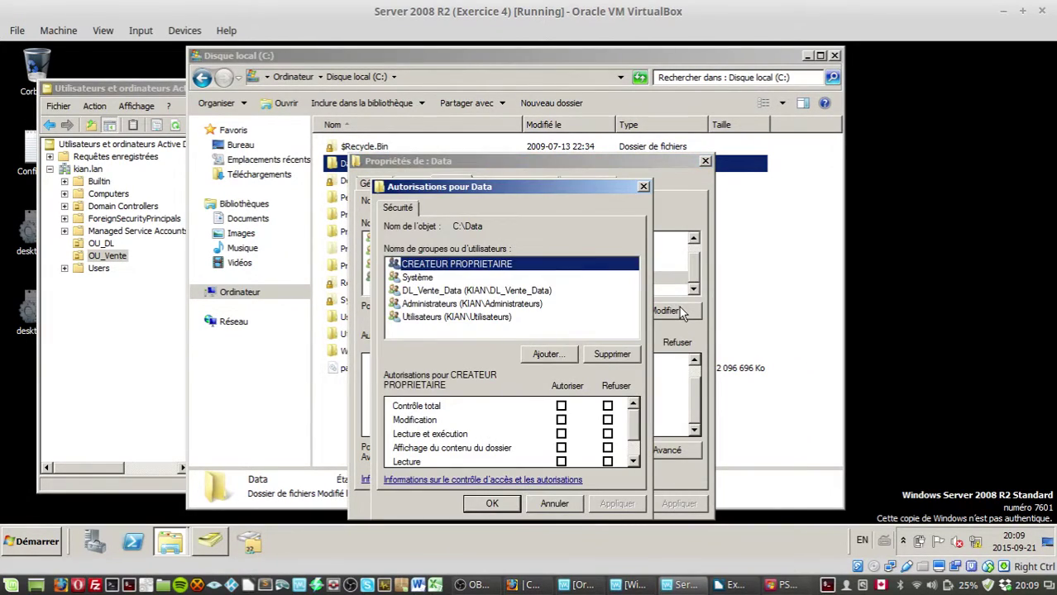
pyautogui.click(468, 318)
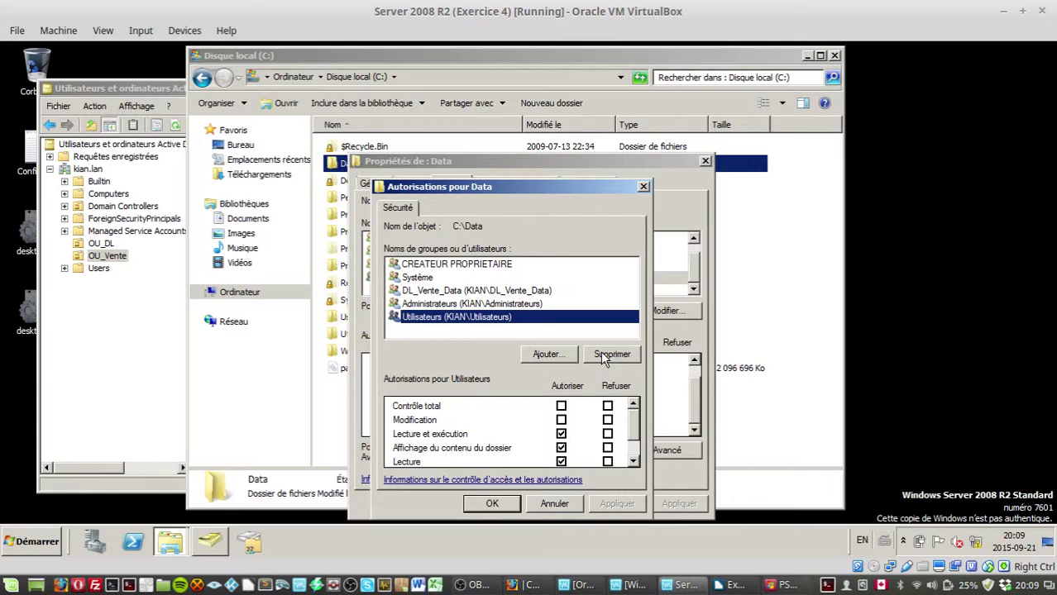
pyautogui.scroll(-2, 636, 437)
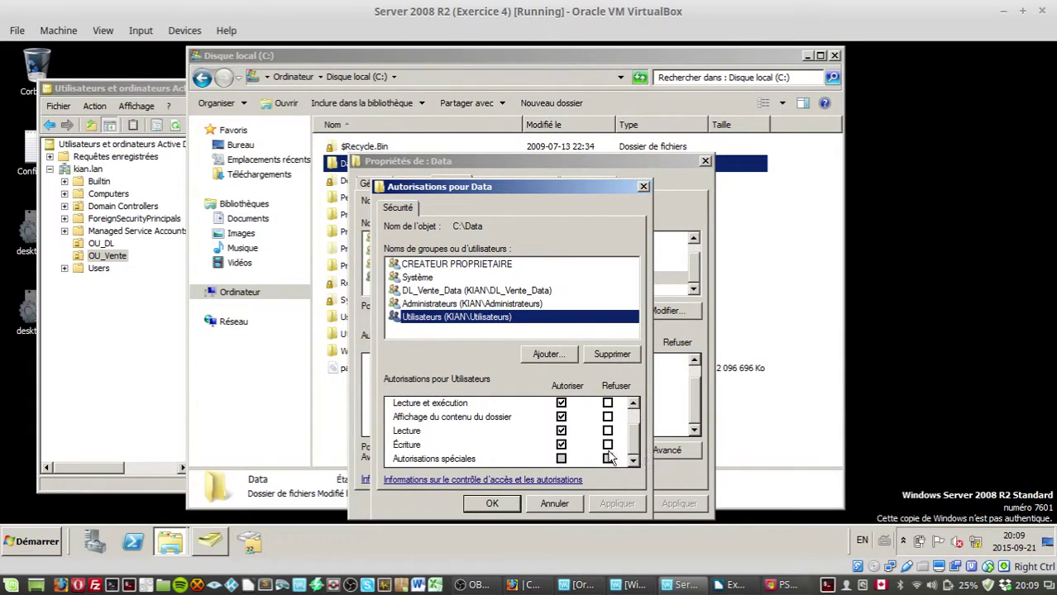
pyautogui.click(561, 445)
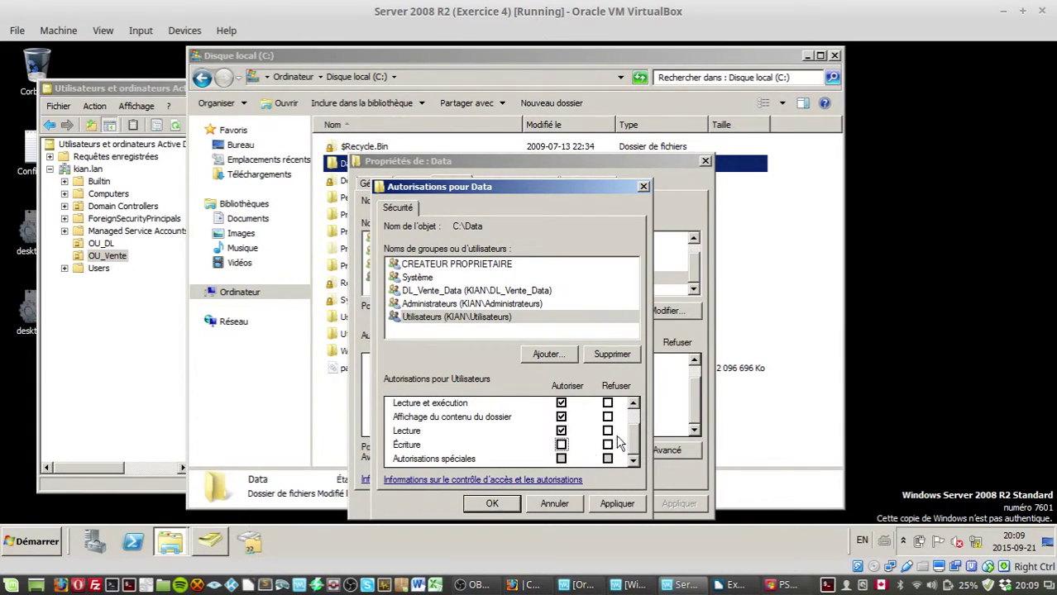
pyautogui.scroll(2, 633, 438)
pyautogui.scroll(-2, 632, 451)
# Step: Check the DL_Vente_Data permissions on C:\Data, apply the permission changes and close the folder's properties
pyautogui.click(427, 292)
pyautogui.scroll(2, 640, 451)
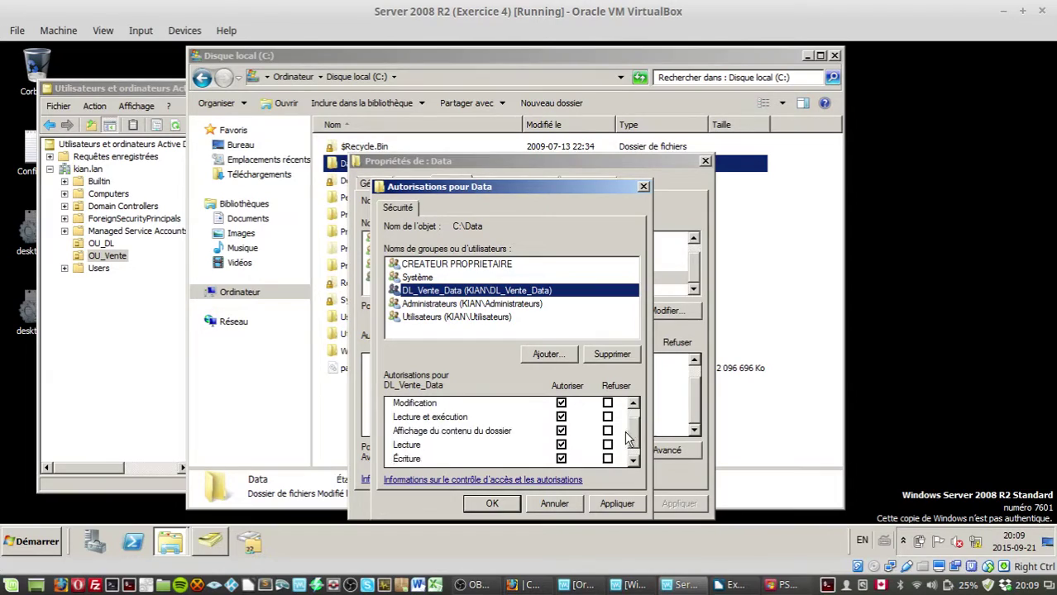
pyautogui.click(561, 420)
pyautogui.click(560, 419)
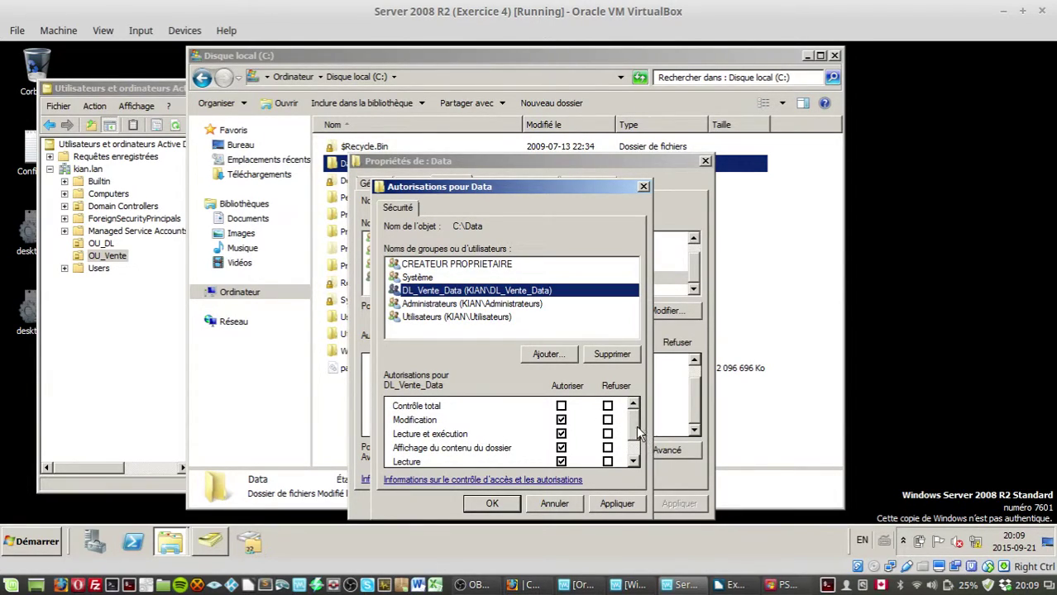
pyautogui.scroll(-1, 636, 425)
pyautogui.click(612, 504)
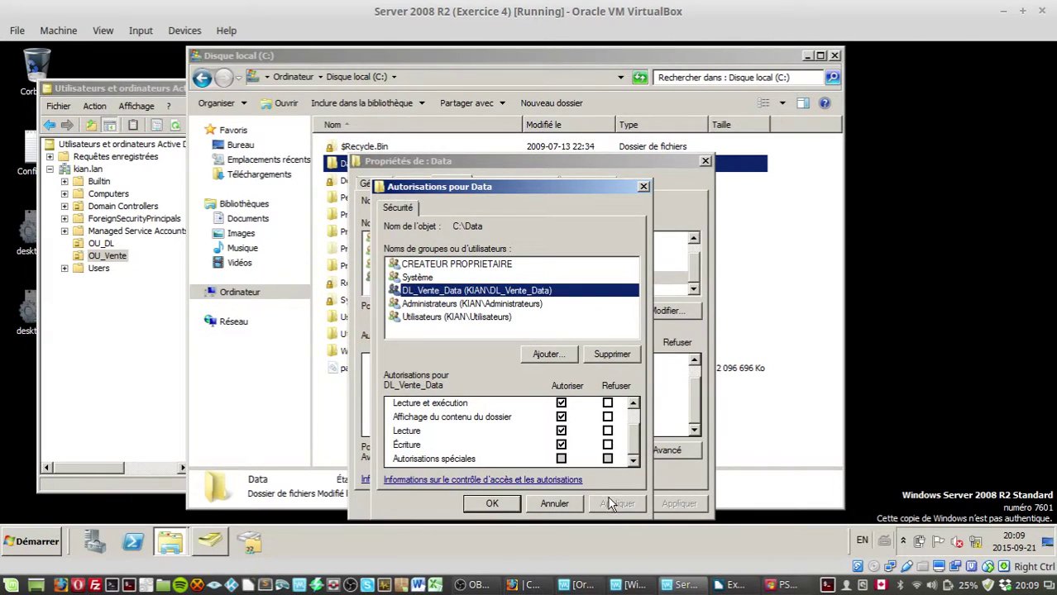
pyautogui.click(491, 503)
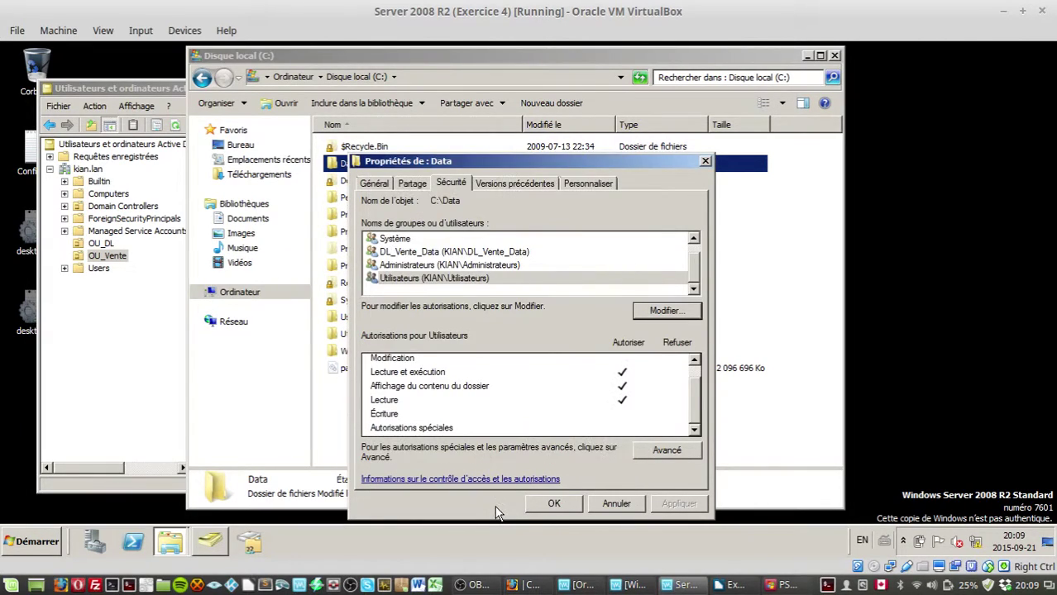
pyautogui.click(553, 504)
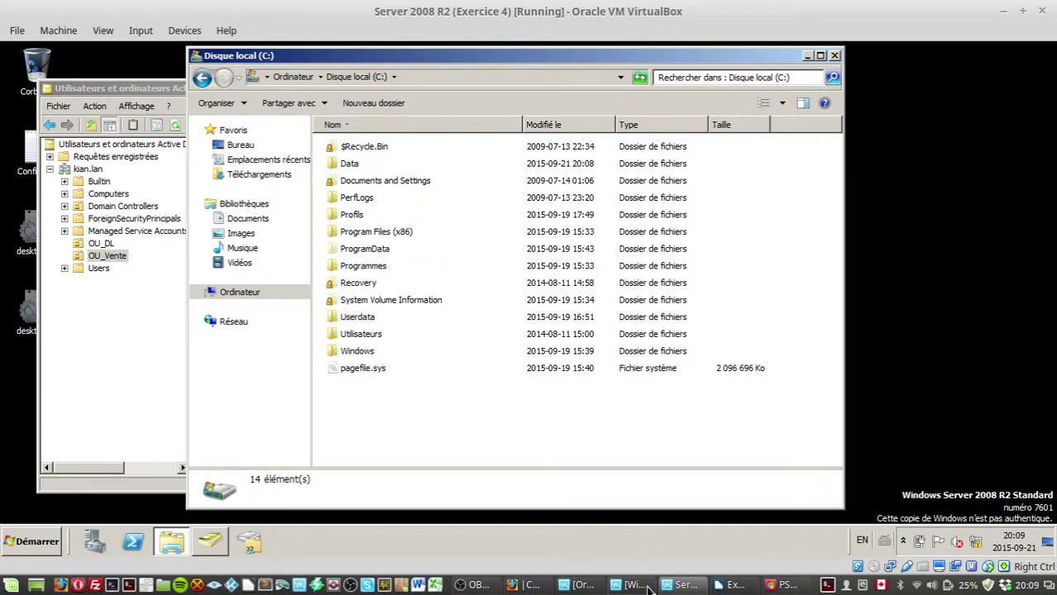
# Step: Switch to the Windows 7 virtual machine, log on with the domain user's password and dismiss the Windows activation prompt
pyautogui.click(646, 586)
pyautogui.hotkey('ctrl', 'alt', 'Delete')
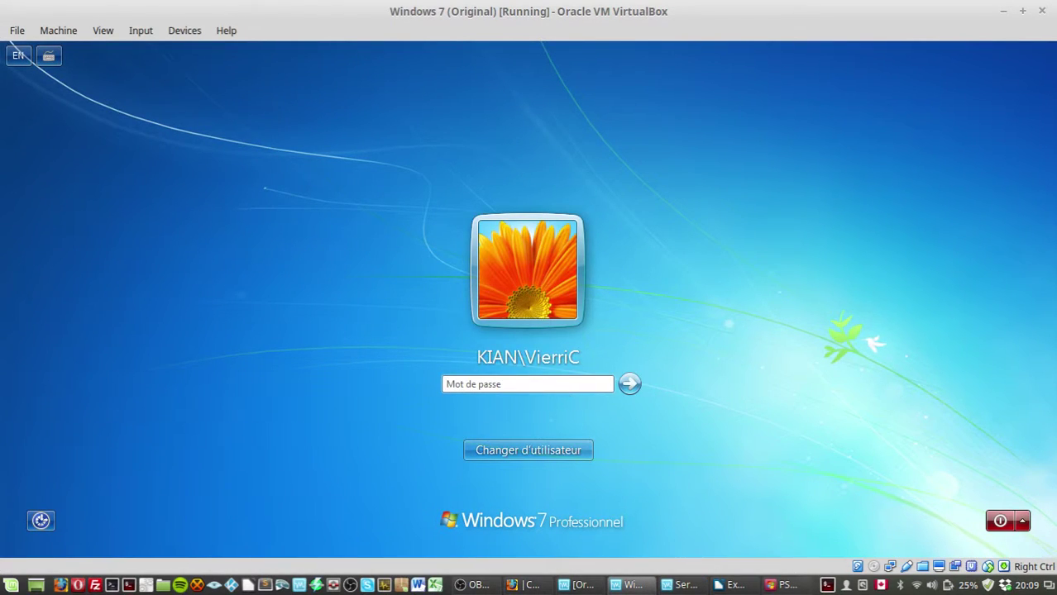
pyautogui.write('***')
pyautogui.press('Return')
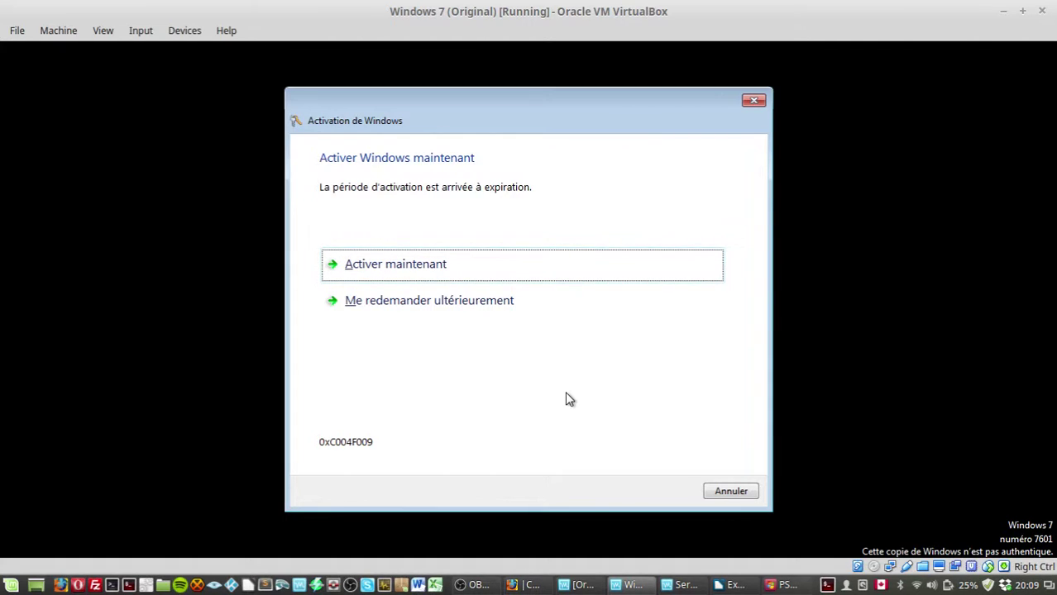
pyautogui.click(738, 490)
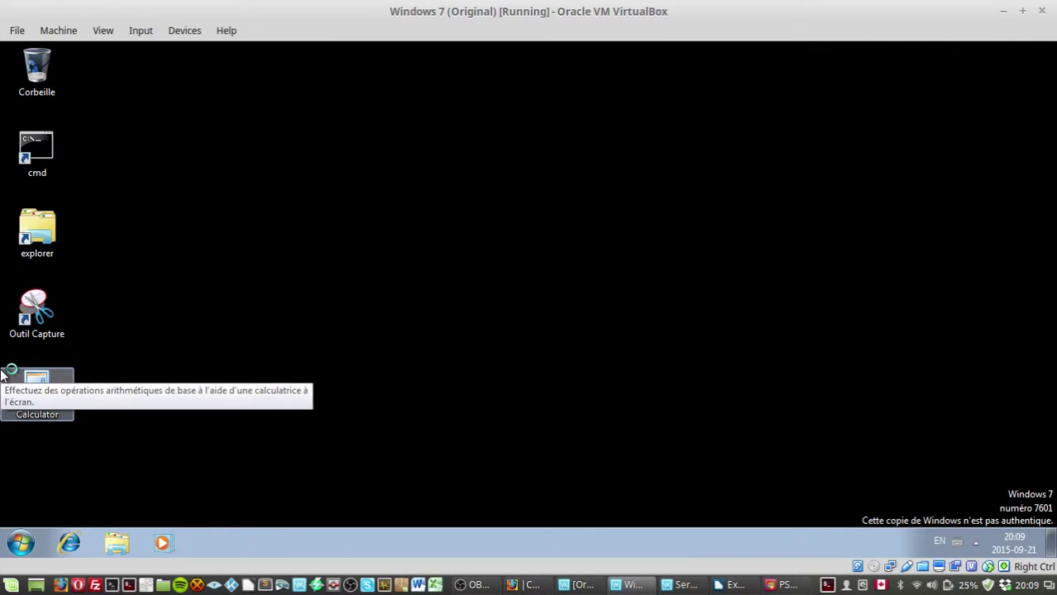
# Step: Browse to \\SRV-DC-01\ in the file explorer and open the Data share
pyautogui.click(124, 543)
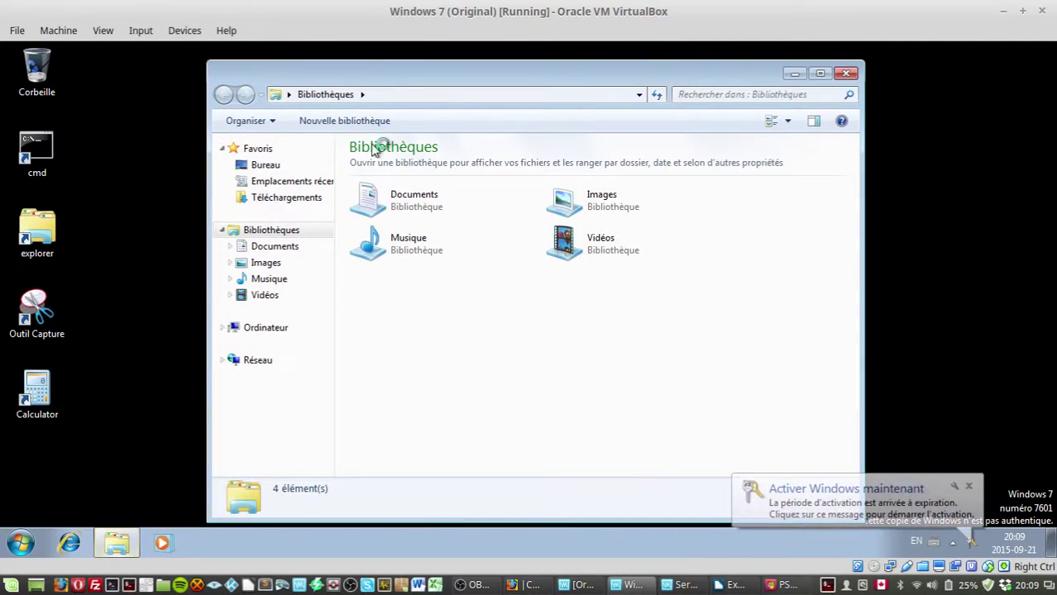
pyautogui.click(417, 95)
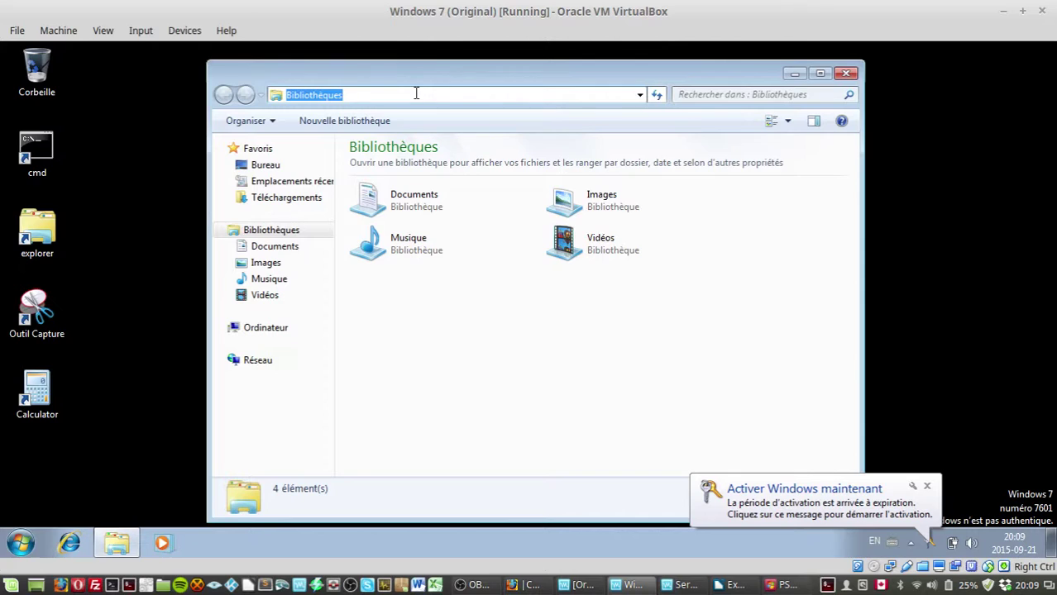
pyautogui.write('\\\\')
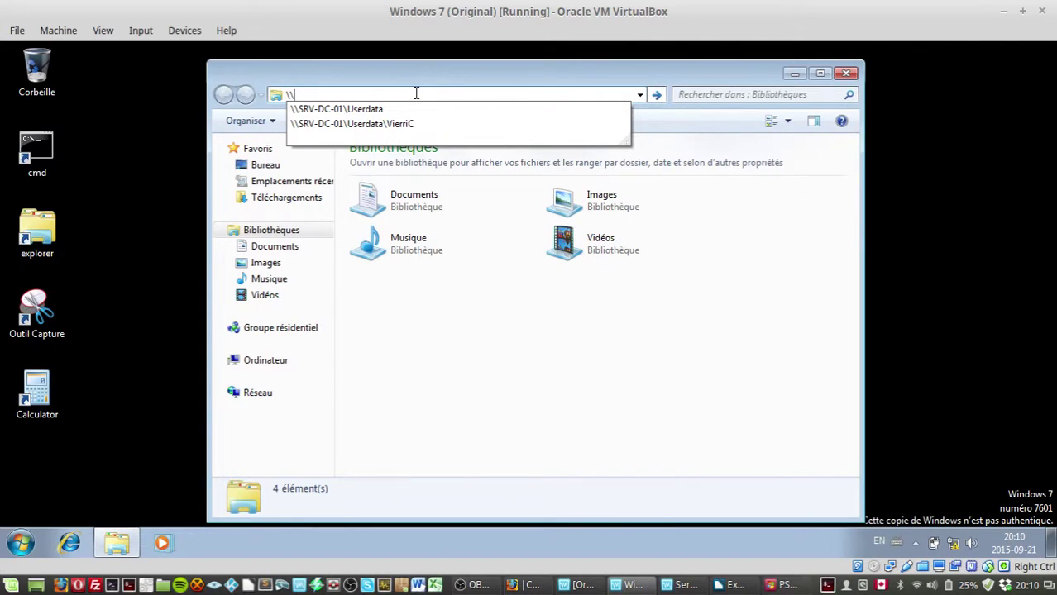
pyautogui.press('Down')
pyautogui.press('BackSpace')
pyautogui.press('BackSpace')
pyautogui.press('BackSpace')
pyautogui.press('BackSpace')
pyautogui.press('BackSpace')
pyautogui.press('BackSpace')
pyautogui.press('BackSpace')
pyautogui.press('BackSpace')
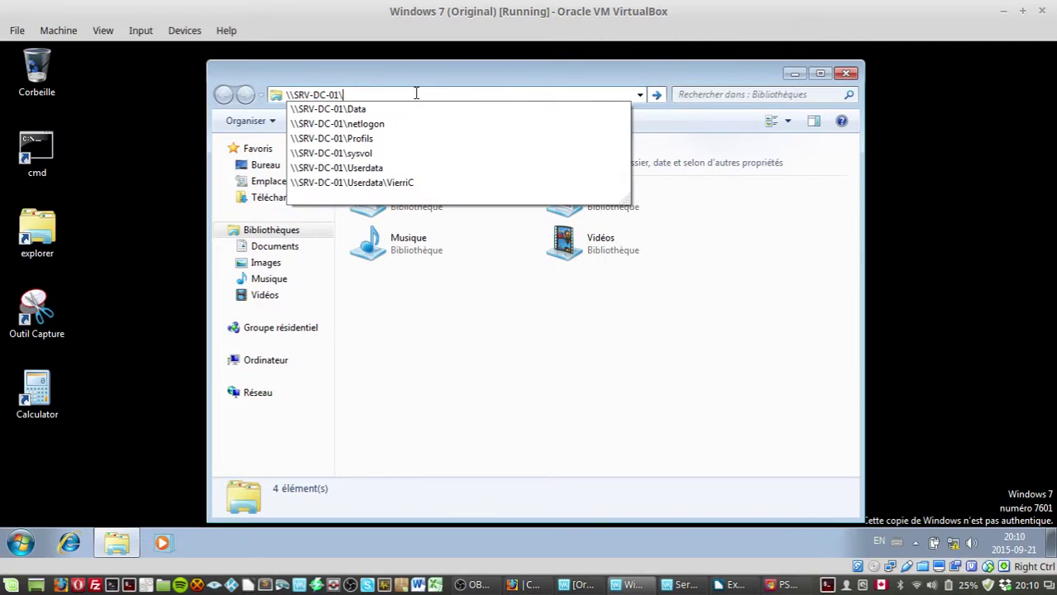
pyautogui.press('Return')
pyautogui.doubleClick(437, 151)
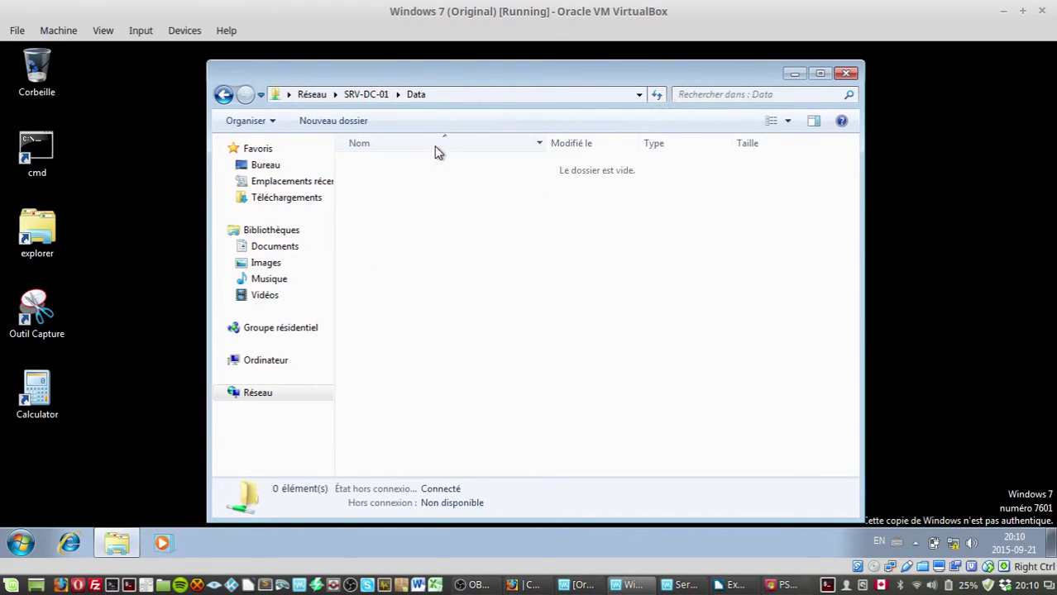
# Step: Try to create a new folder in the Data share to test write access
pyautogui.rightClick(438, 209)
pyautogui.moveTo(512, 357)
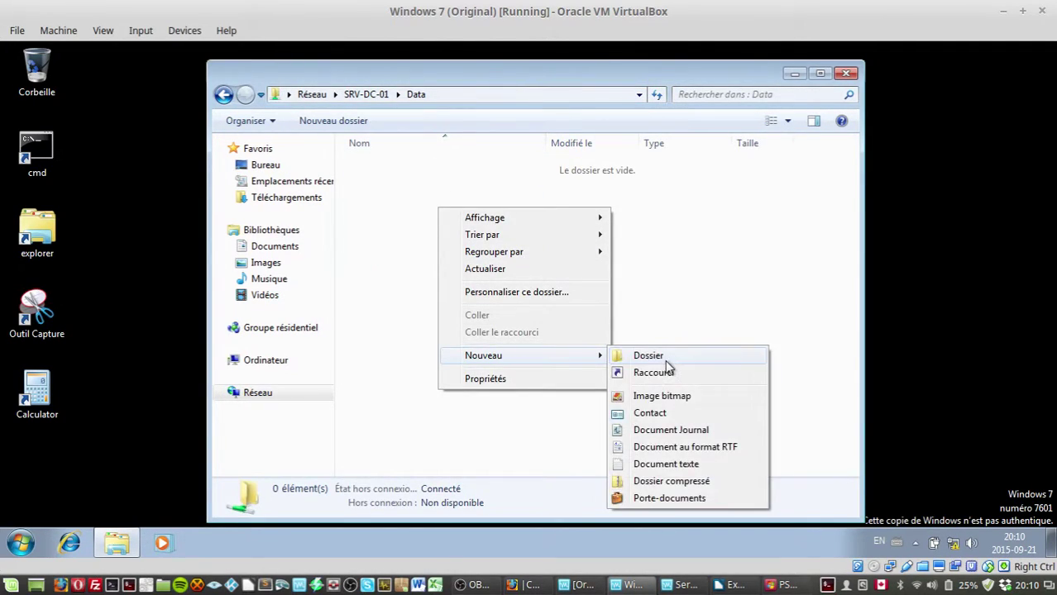
pyautogui.click(666, 362)
pyautogui.click(588, 358)
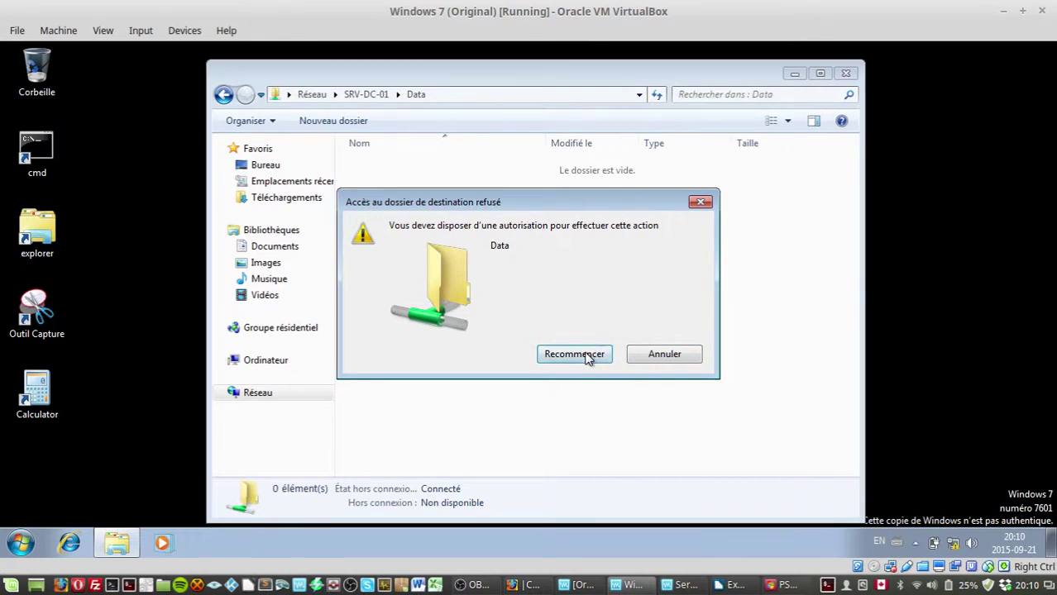
pyautogui.click(635, 362)
# Step: Try to create a new text document in the Data share to test write access
pyautogui.rightClick(563, 265)
pyautogui.moveTo(639, 416)
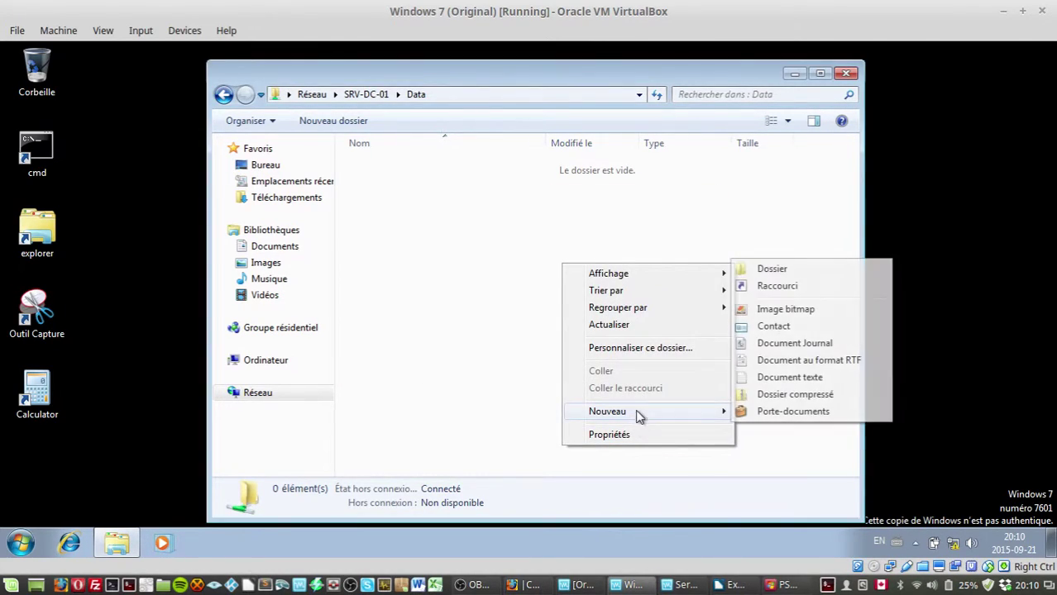
pyautogui.click(810, 378)
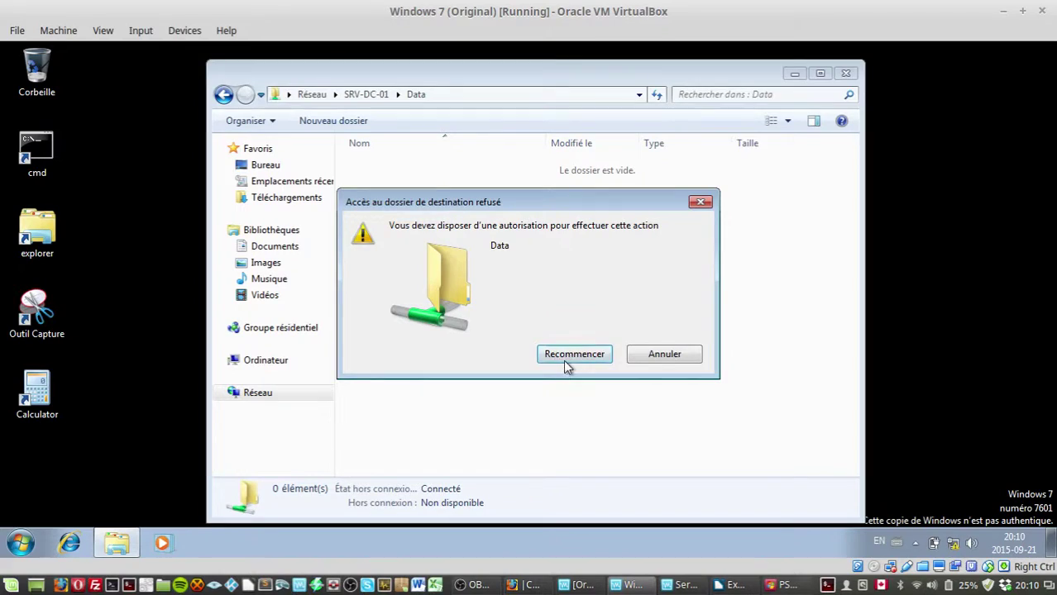
pyautogui.click(647, 357)
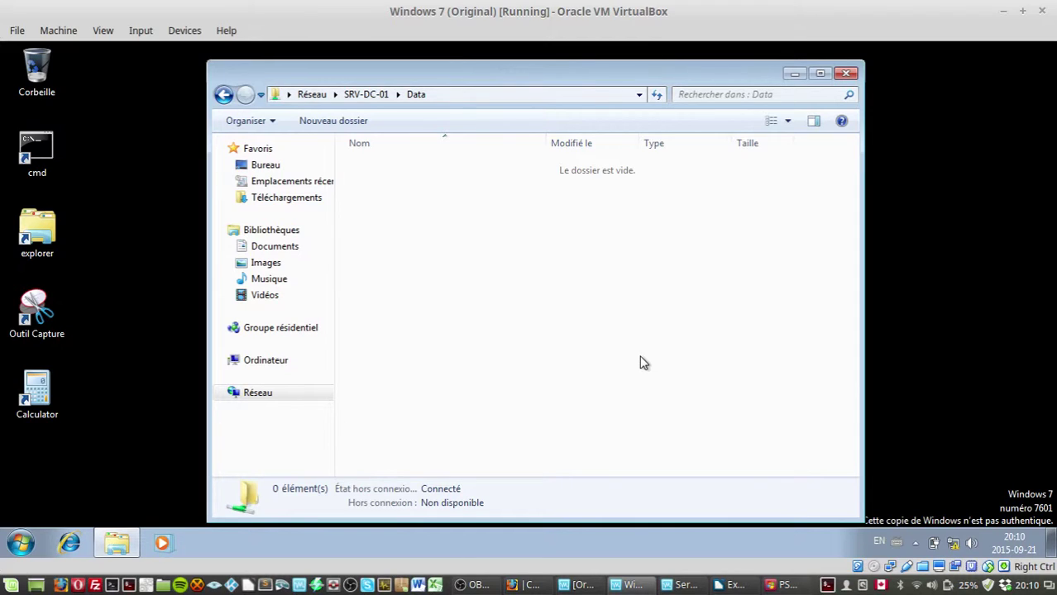
# Step: Close the Data share window and log off the Windows 7 session
pyautogui.click(844, 74)
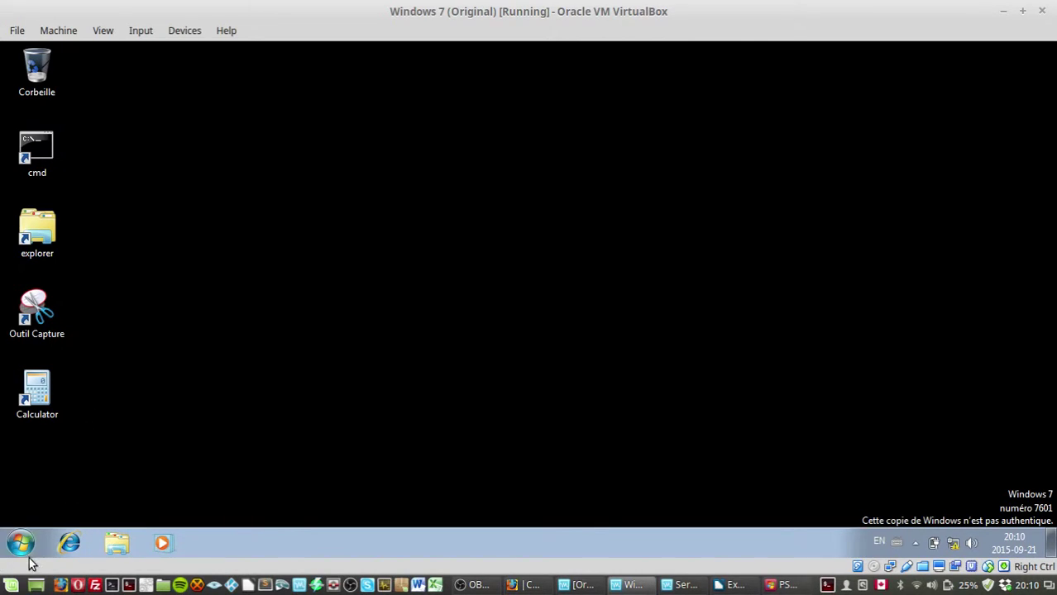
pyautogui.click(25, 552)
pyautogui.moveTo(296, 503)
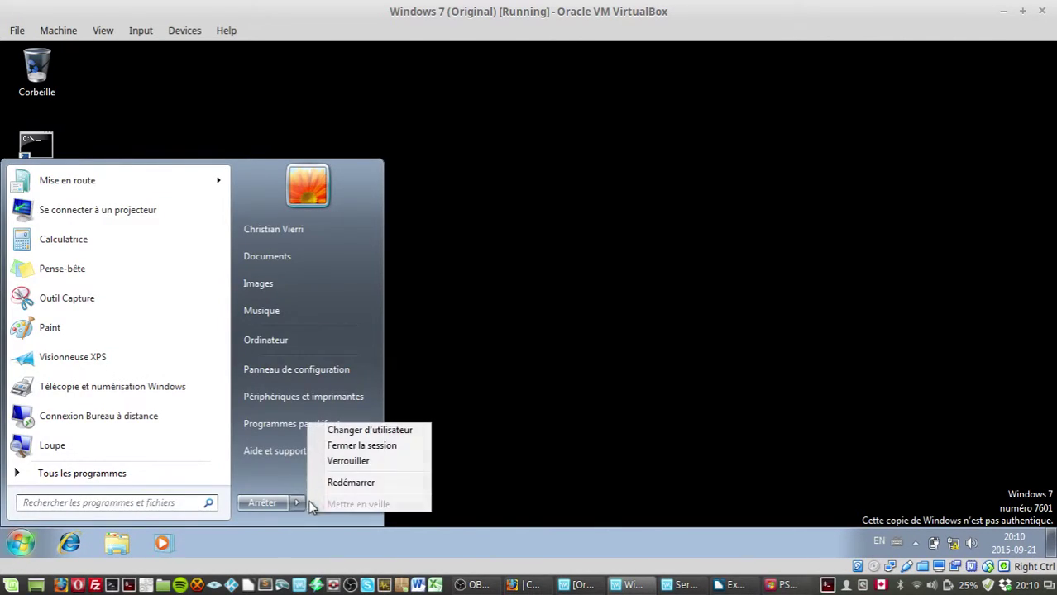
pyautogui.click(356, 462)
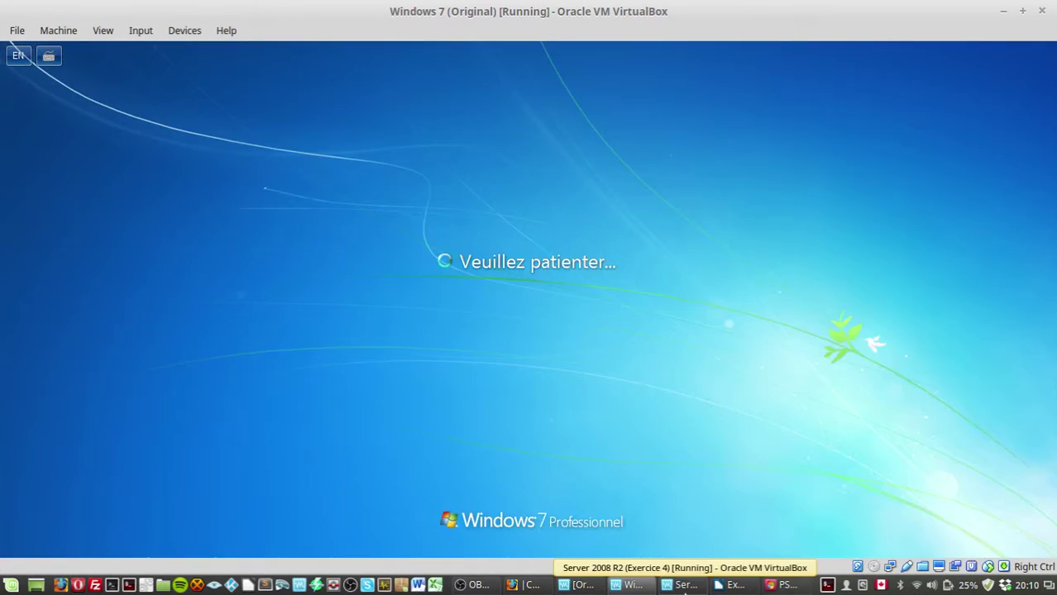
# Step: Switch to the Server 2008 R2 machine and review the security permissions of C:\Data, closing its properties and the file explorer
pyautogui.click(684, 586)
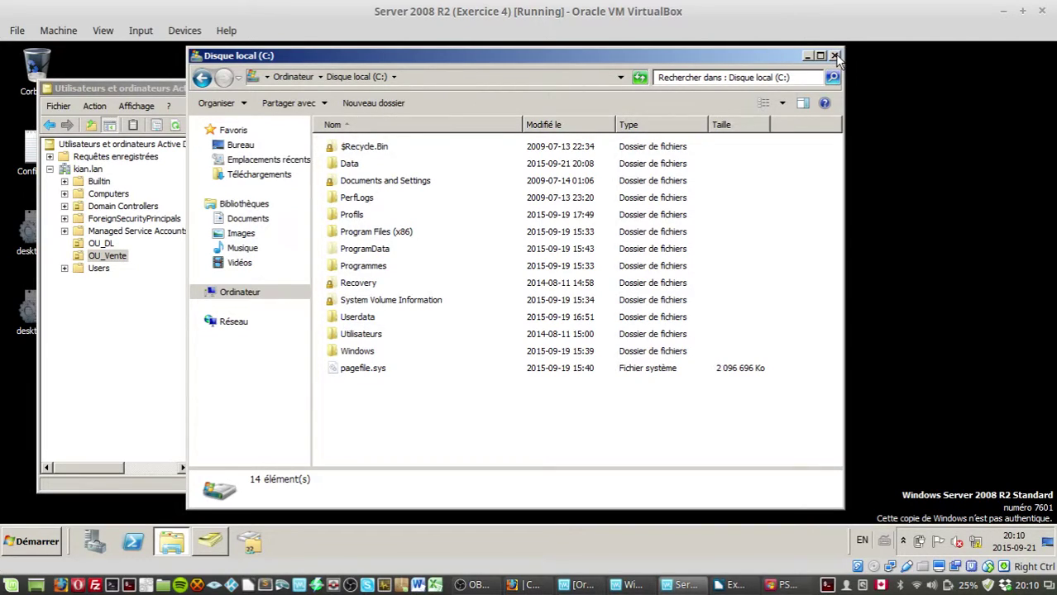
pyautogui.click(347, 164)
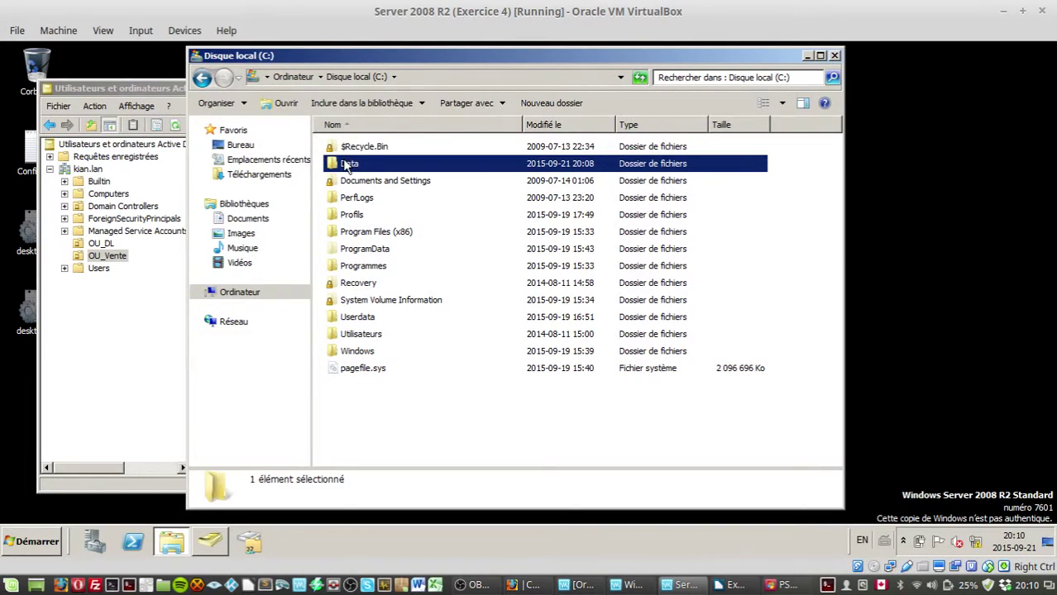
pyautogui.rightClick(341, 159)
pyautogui.click(409, 347)
pyautogui.click(450, 183)
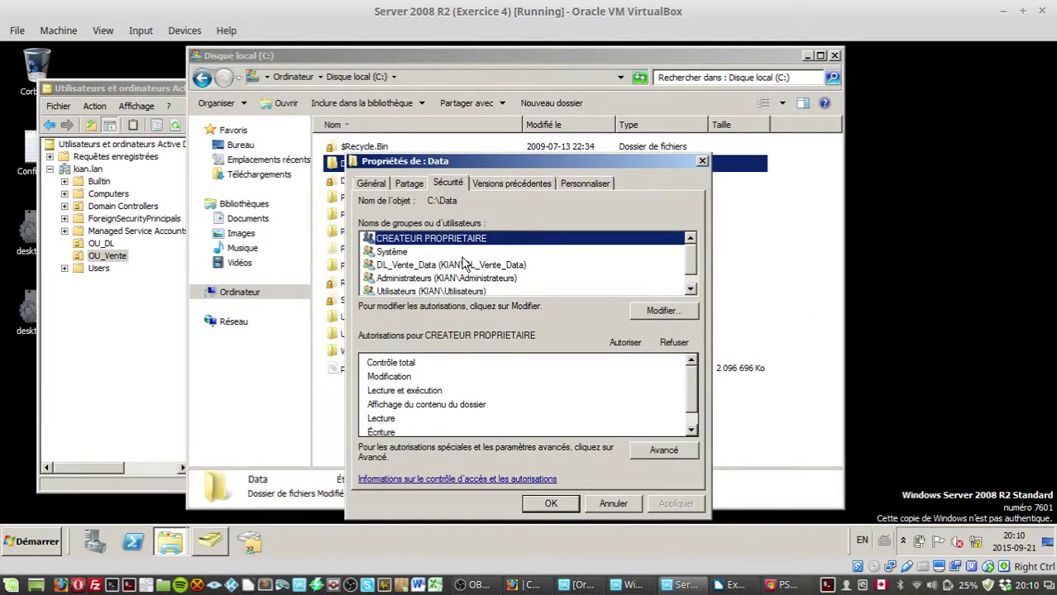
pyautogui.click(627, 501)
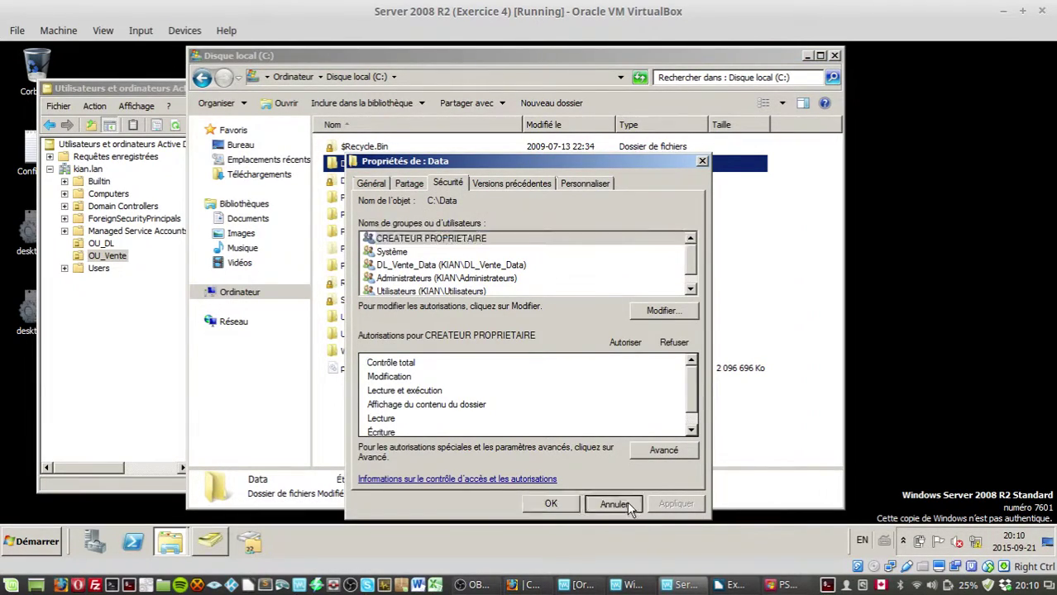
pyautogui.click(834, 55)
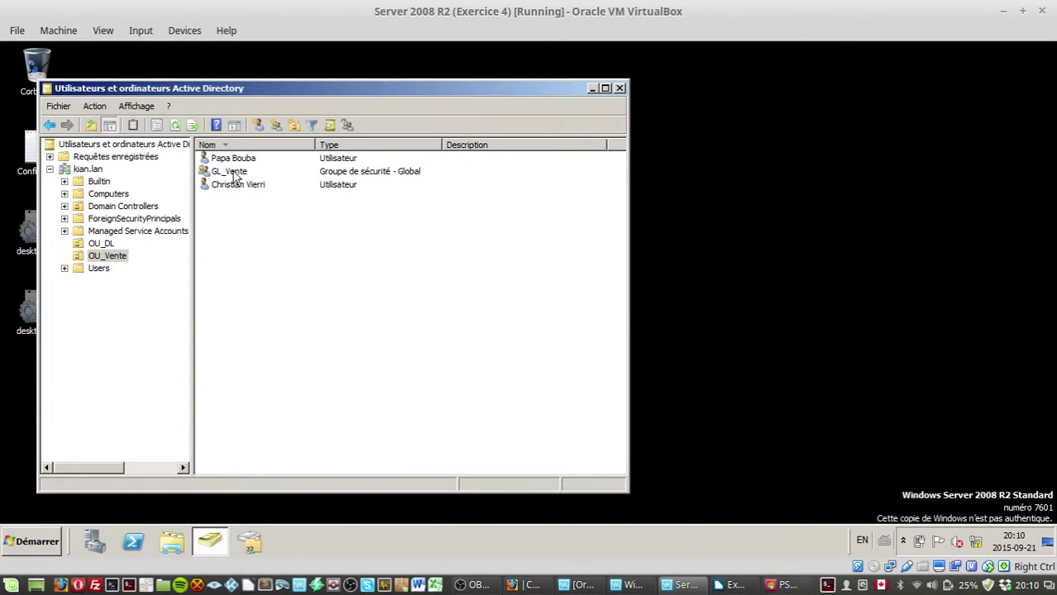
# Step: Add the other OU_Vente user account to the members of the GL_Vente group
pyautogui.click(236, 173)
pyautogui.doubleClick(235, 173)
pyautogui.click(208, 143)
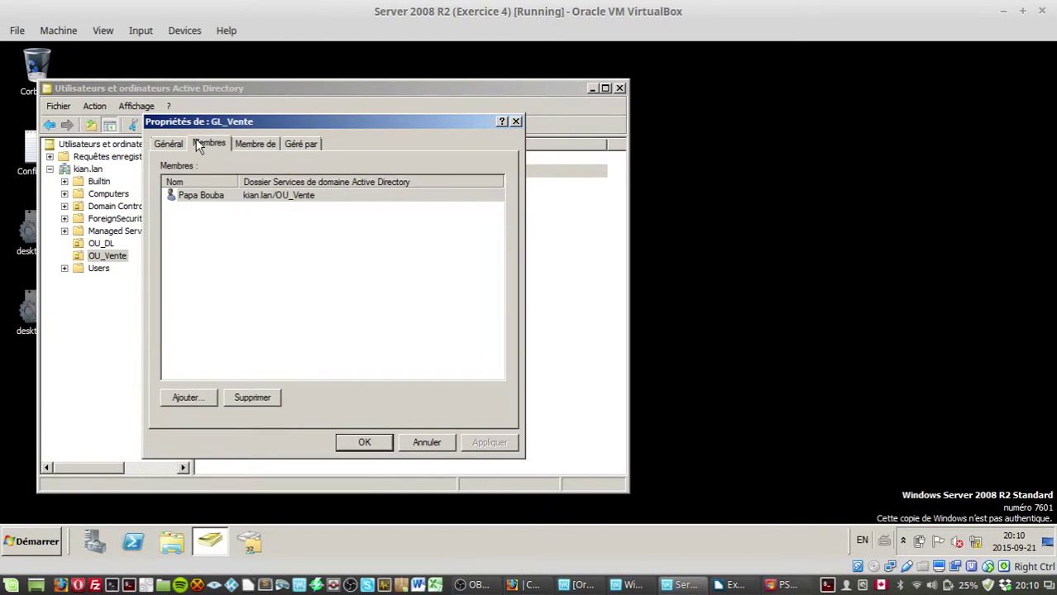
pyautogui.moveTo(222, 132); pyautogui.dragTo(369, 154)
pyautogui.click(336, 419)
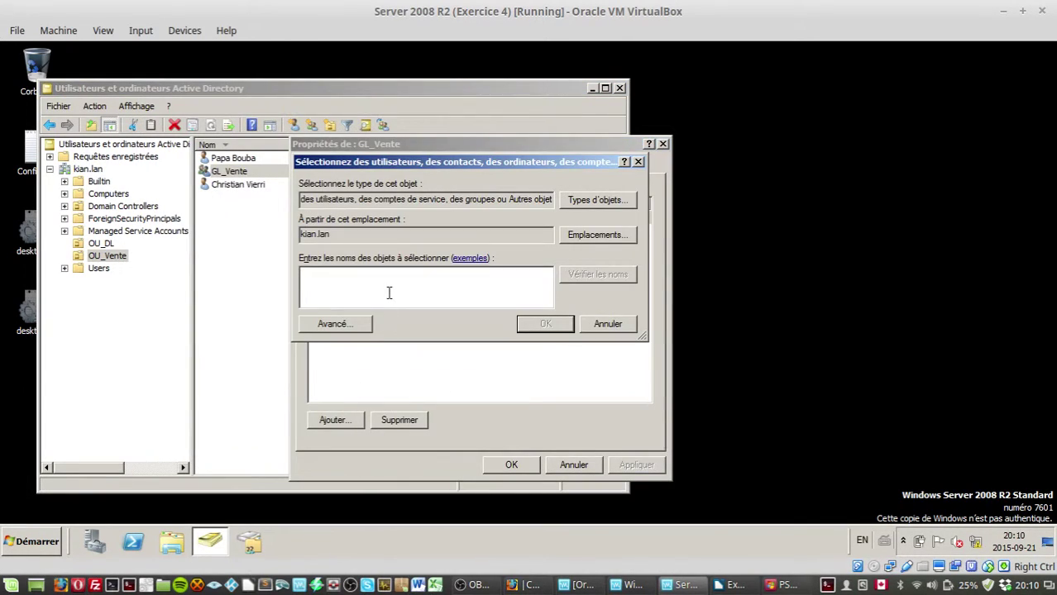
pyautogui.write('Chri')
pyautogui.click(599, 276)
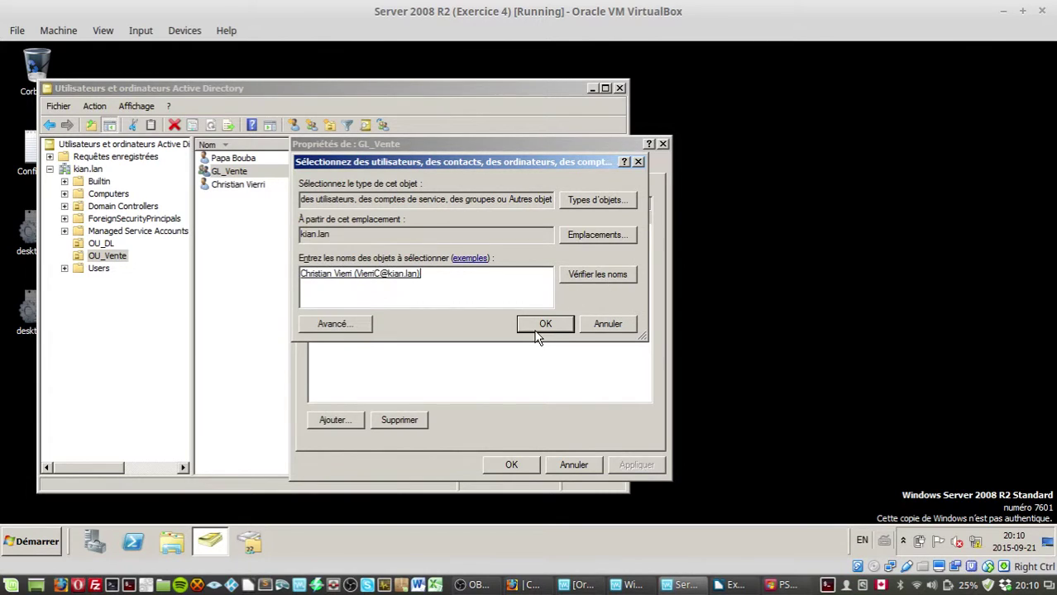
pyautogui.click(542, 325)
pyautogui.click(636, 464)
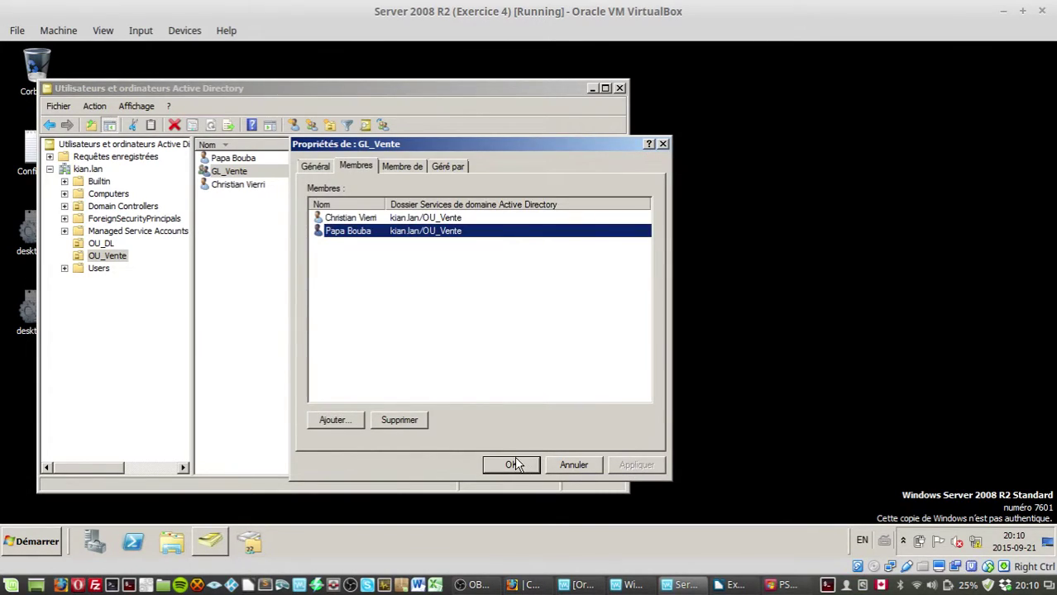
pyautogui.click(511, 464)
# Step: Switch to the Windows 7 machine and log on to the domain account offered by entering its password
pyautogui.click(633, 585)
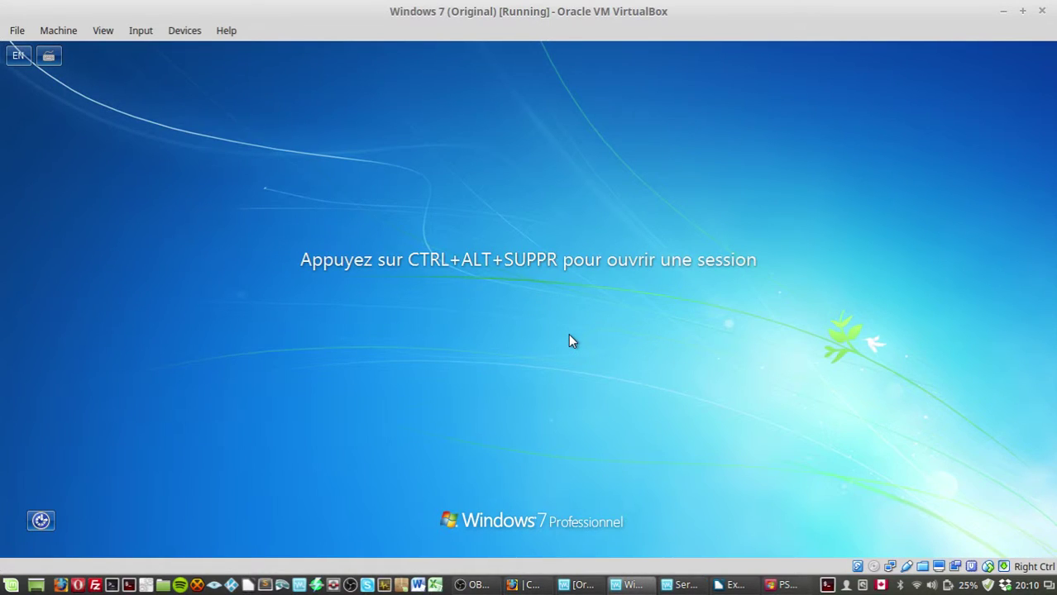
pyautogui.hotkey('ctrl', 'Delete')
pyautogui.write('*********')
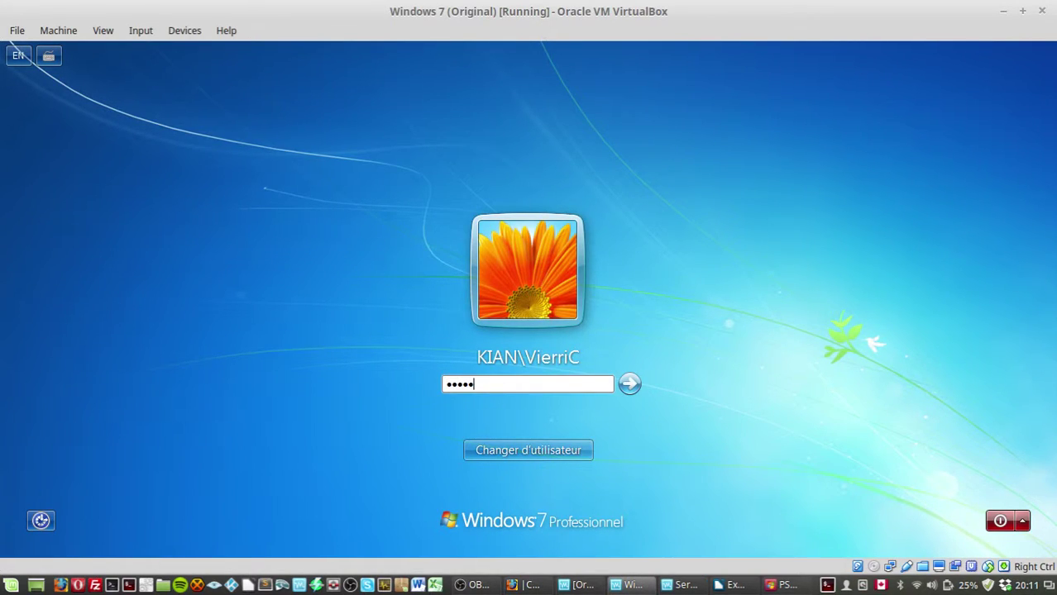
pyautogui.press('Return')
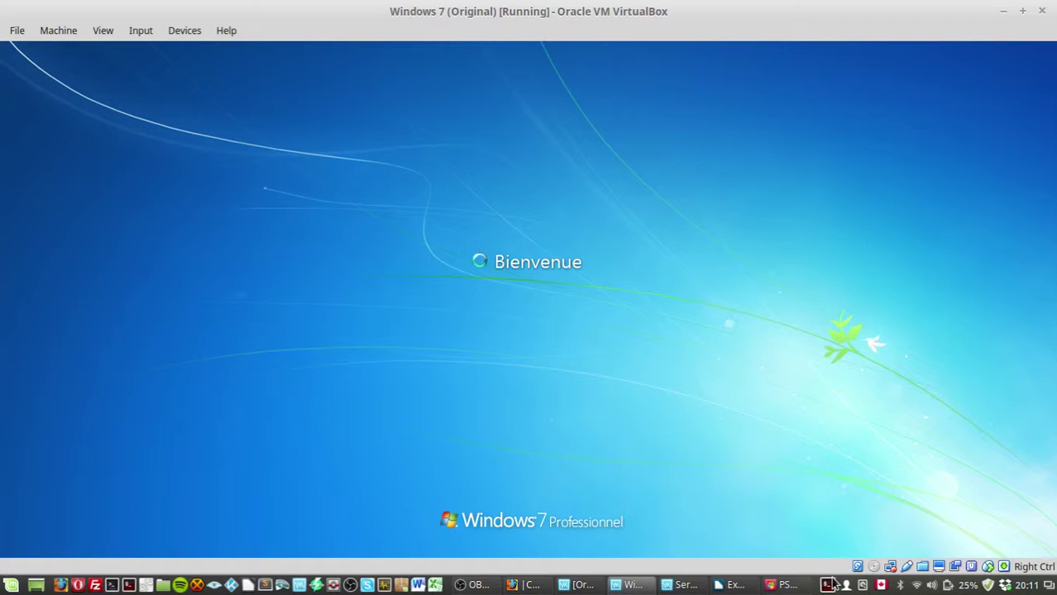
# Step: Switch to the Server 2008 R2 machine and check the member list of the GL_Vente group
pyautogui.click(677, 585)
pyautogui.click(525, 278)
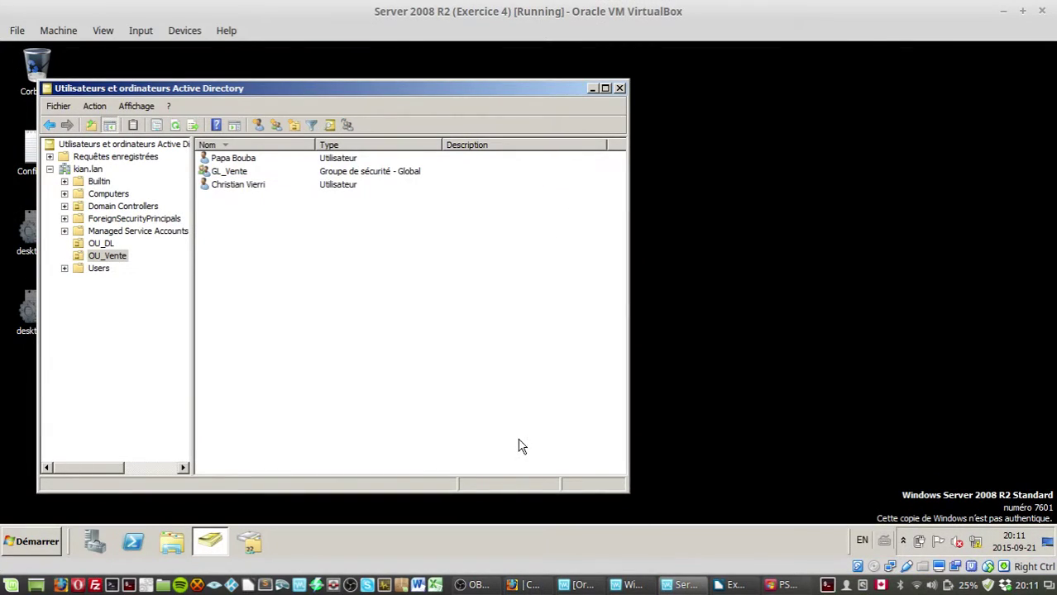
pyautogui.doubleClick(363, 174)
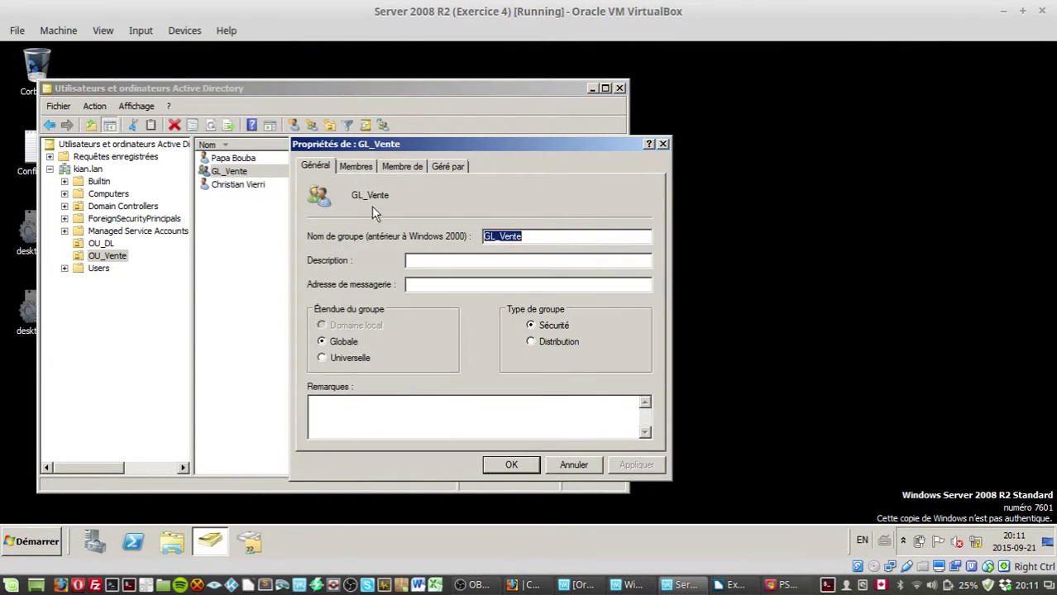
pyautogui.click(355, 165)
pyautogui.click(536, 466)
# Step: Return to the Windows 7 machine, dismiss the Windows activation prompt and open the file explorer
pyautogui.click(626, 585)
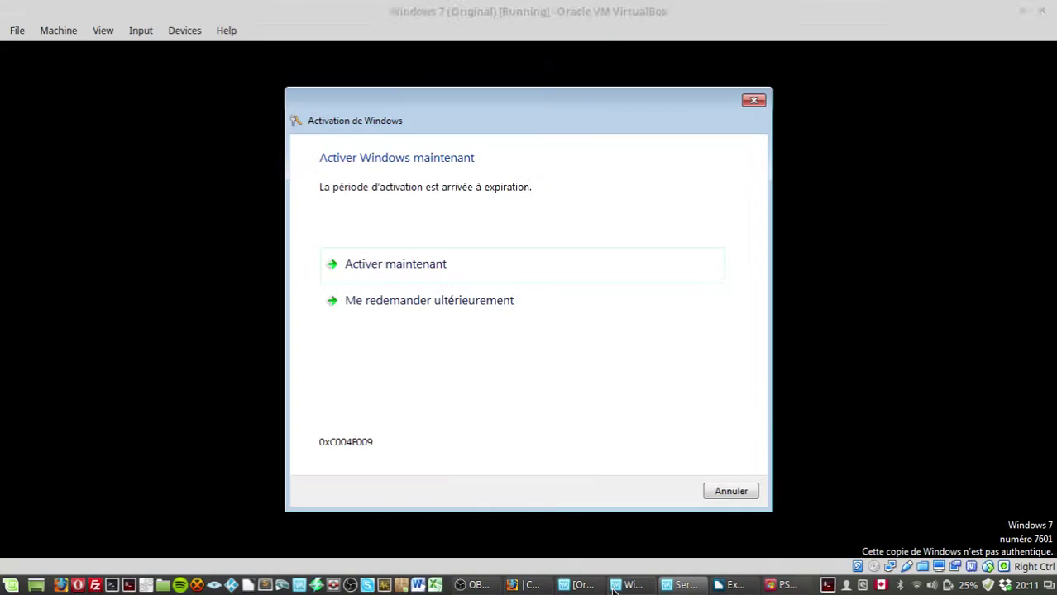
pyautogui.click(728, 492)
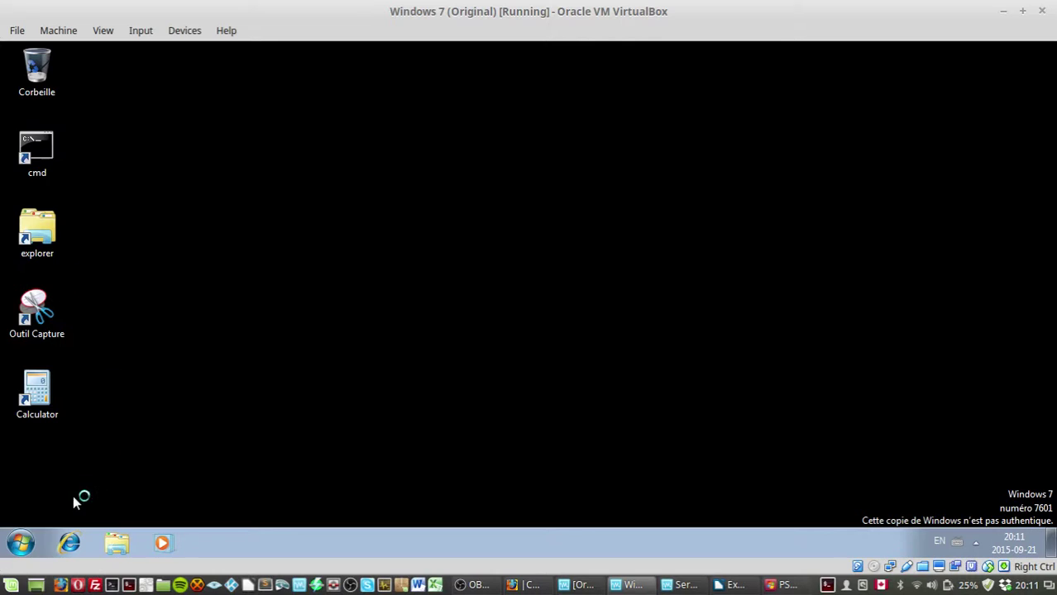
pyautogui.click(103, 554)
# Step: Browse to the shares of \\SRV-DC-01\ and open the Data share
pyautogui.click(386, 91)
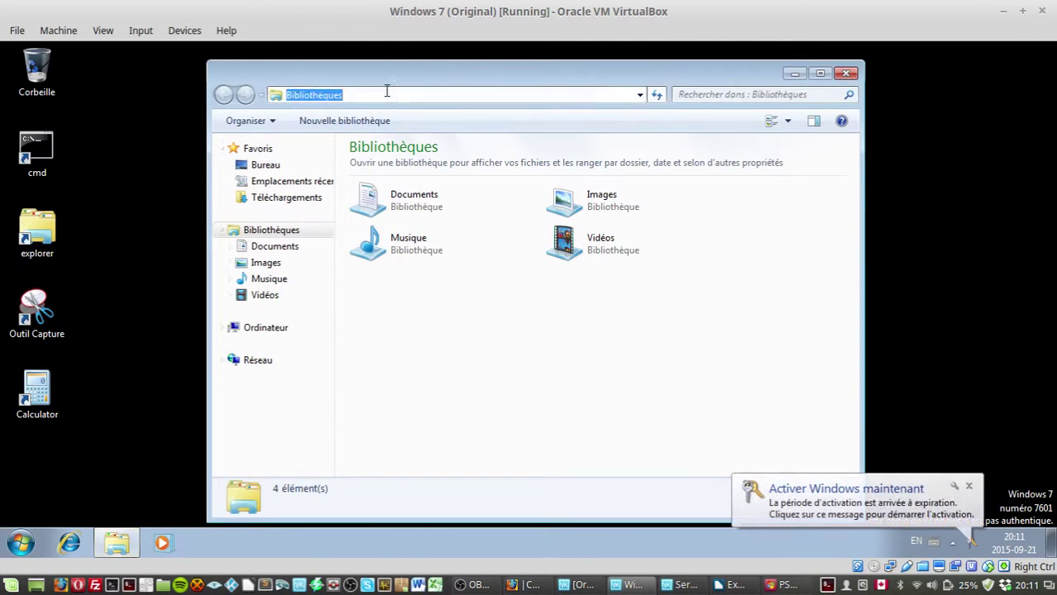
pyautogui.write('C:')
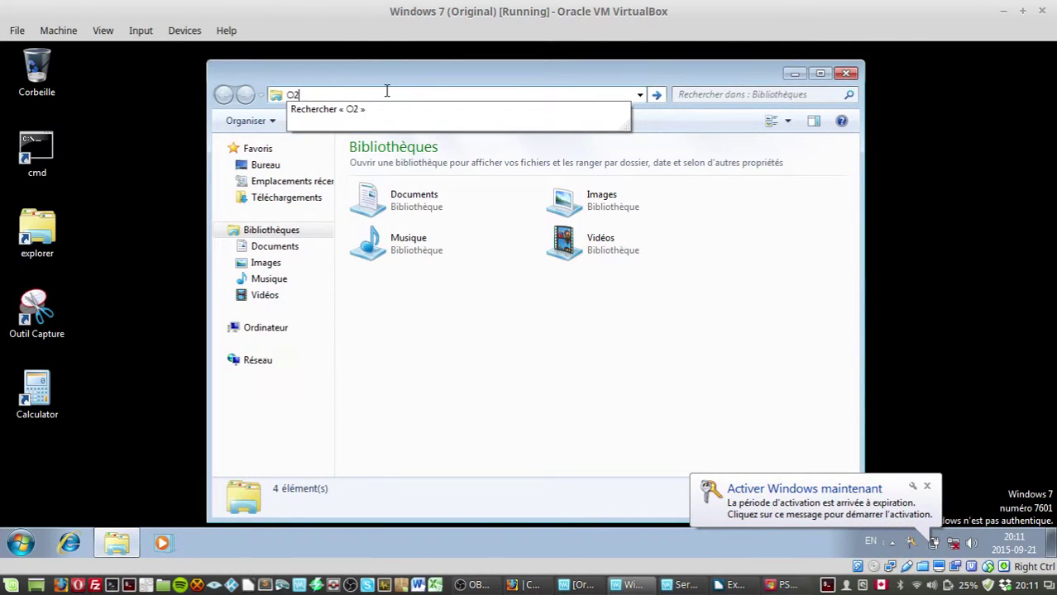
pyautogui.press('BackSpace')
pyautogui.press('BackSpace')
pyautogui.write('\\\\')
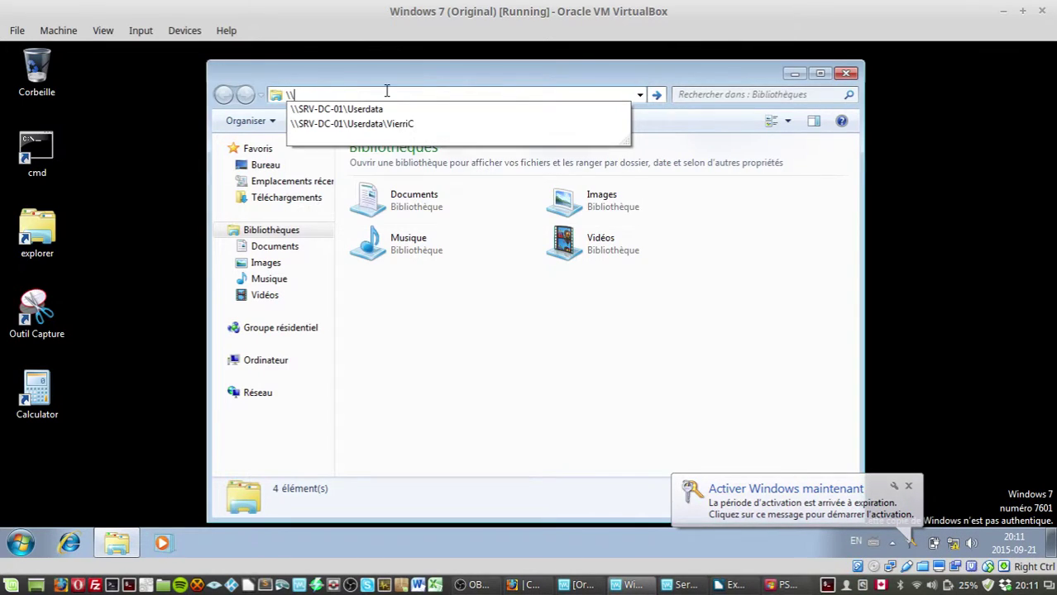
pyautogui.press('Down')
pyautogui.press('BackSpace')
pyautogui.press('BackSpace')
pyautogui.press('BackSpace')
pyautogui.press('BackSpace')
pyautogui.press('BackSpace')
pyautogui.press('BackSpace')
pyautogui.press('BackSpace')
pyautogui.press('BackSpace')
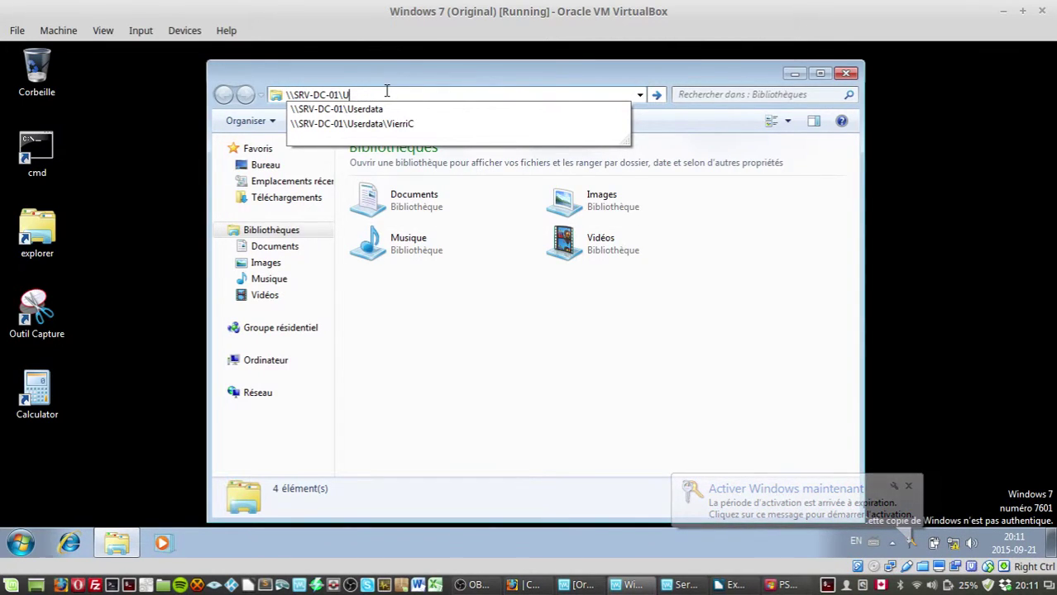
pyautogui.press('Return')
pyautogui.click(380, 196)
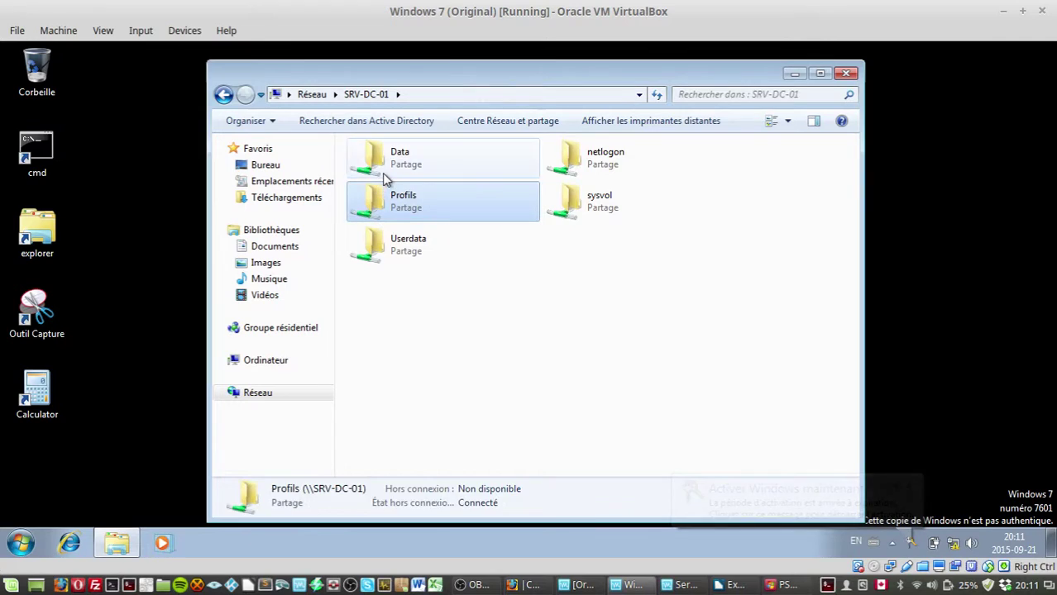
pyautogui.doubleClick(380, 157)
# Step: Create a new folder with the default name in the Data share to test the user's write access
pyautogui.rightClick(444, 257)
pyautogui.moveTo(537, 398)
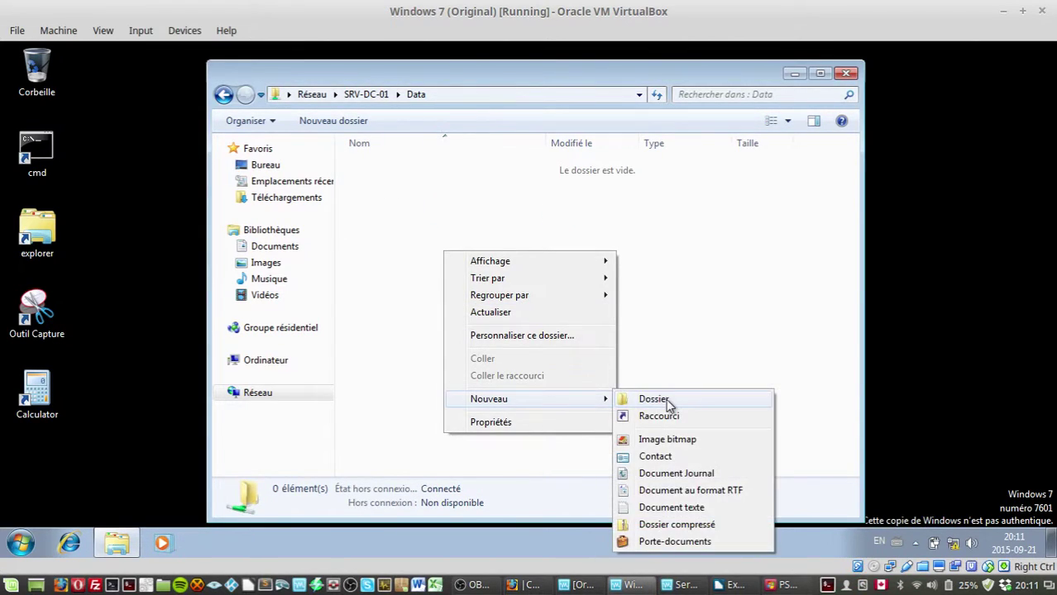
pyautogui.click(667, 404)
pyautogui.click(488, 321)
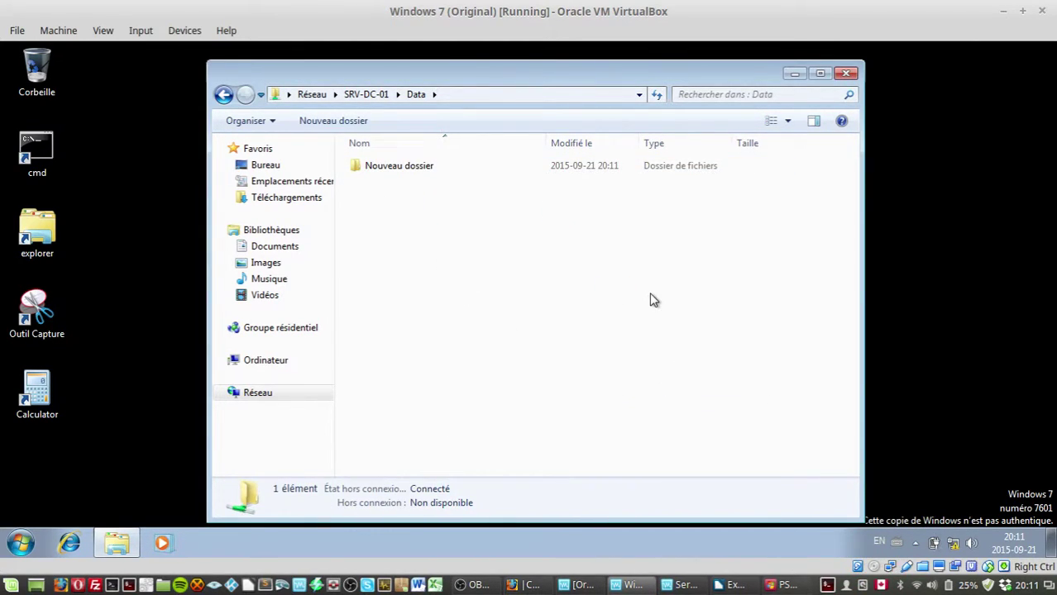
pyautogui.moveTo(651, 300); pyautogui.dragTo(347, 157)
pyautogui.moveTo(553, 357); pyautogui.dragTo(554, 325)
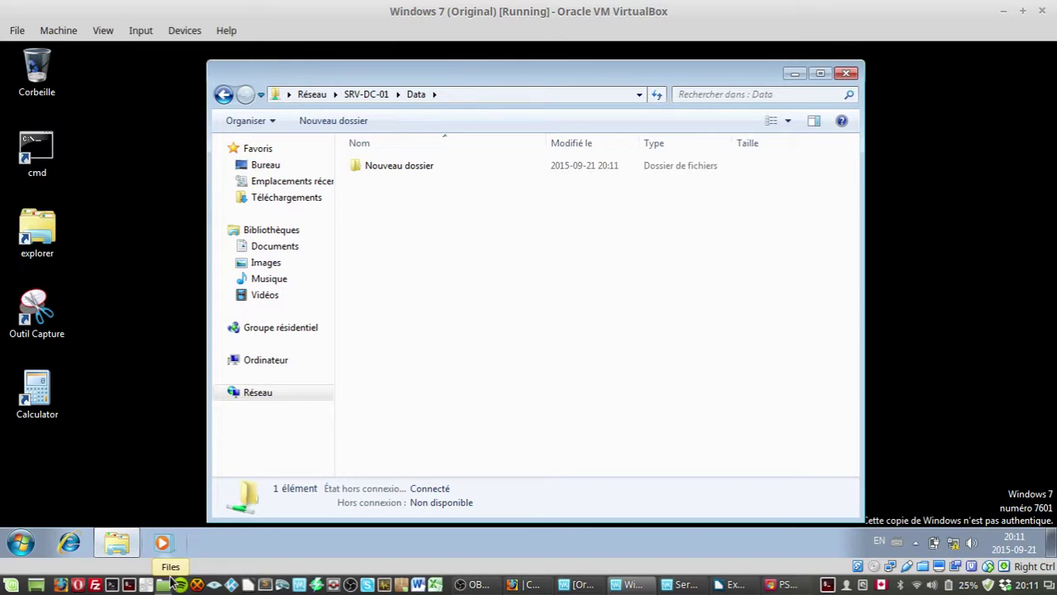
pyautogui.hotkey('alt', 'Tab')
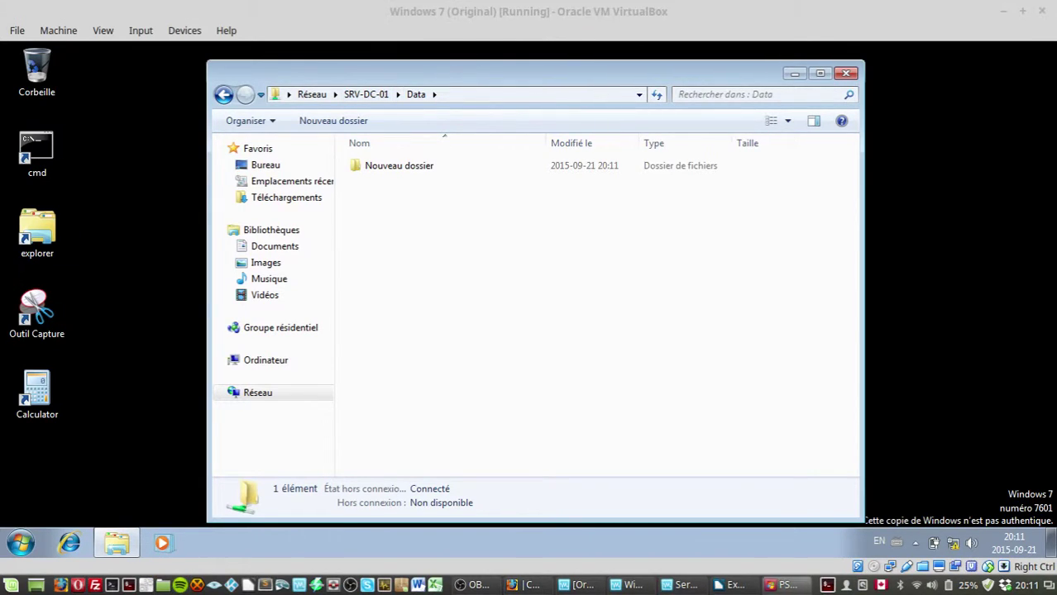
pyautogui.hotkey('alt', 'F9')
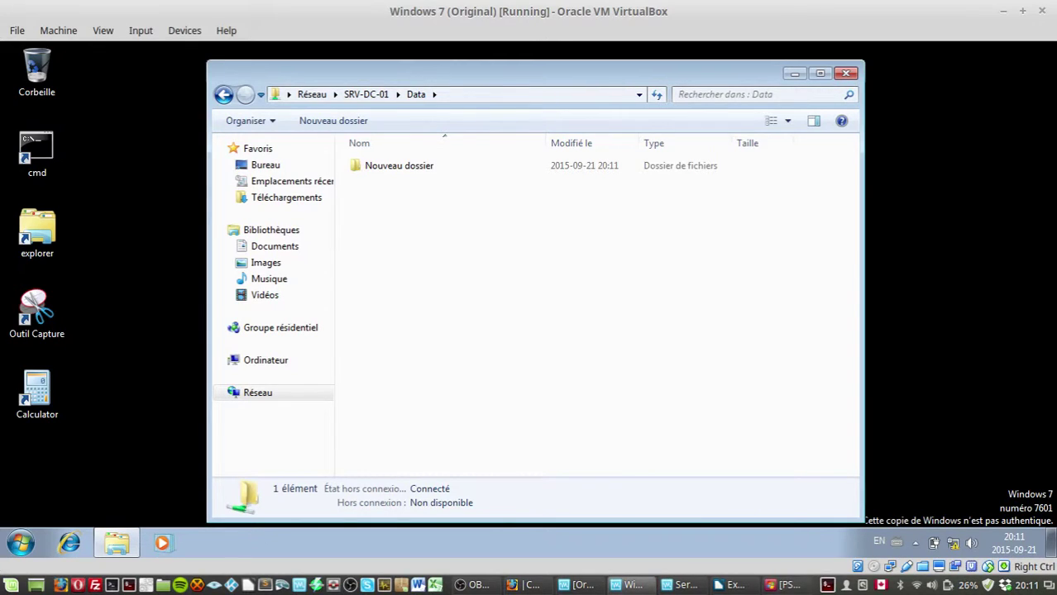
pyautogui.hotkey('alt', 'Tab')
pyautogui.hotkey('alt', 'Tab')
pyautogui.click(479, 584)
pyautogui.click(487, 585)
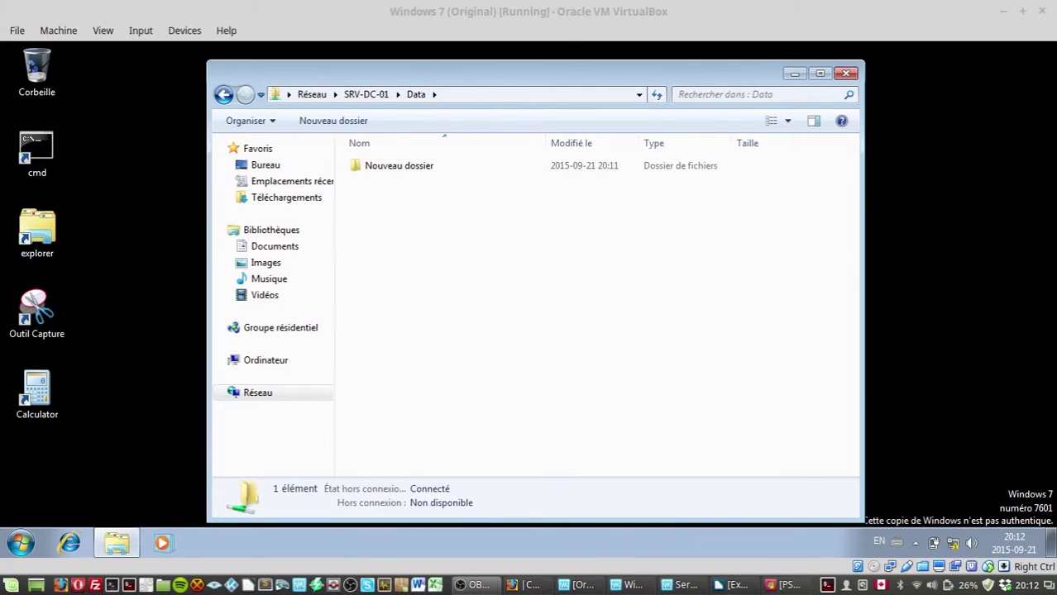